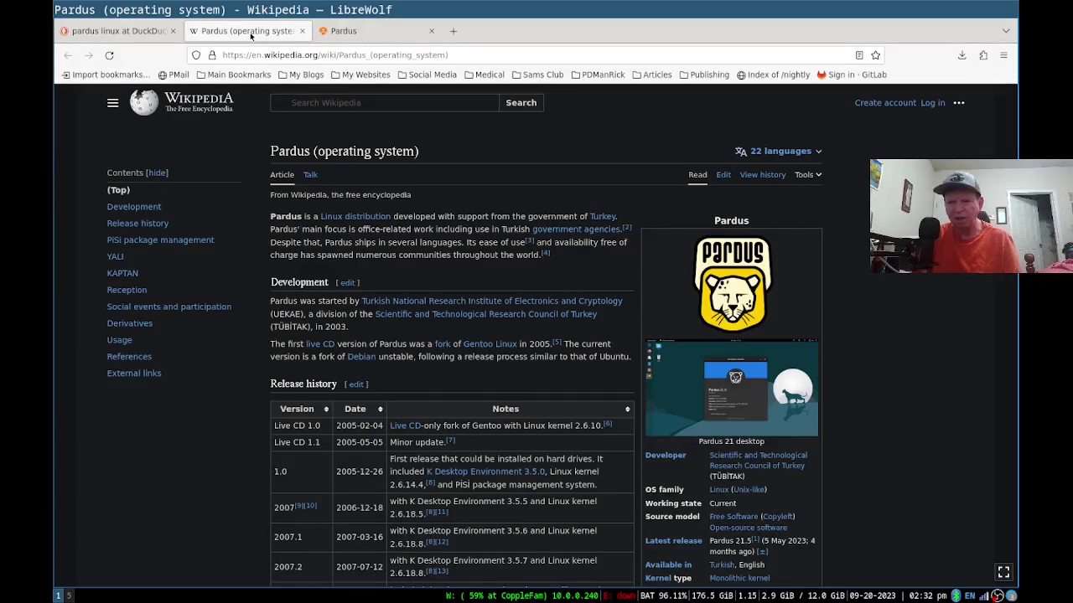
# Go to the Pardus project homepage in LibreWolf and open its Download page.
pyautogui.click(344, 34)
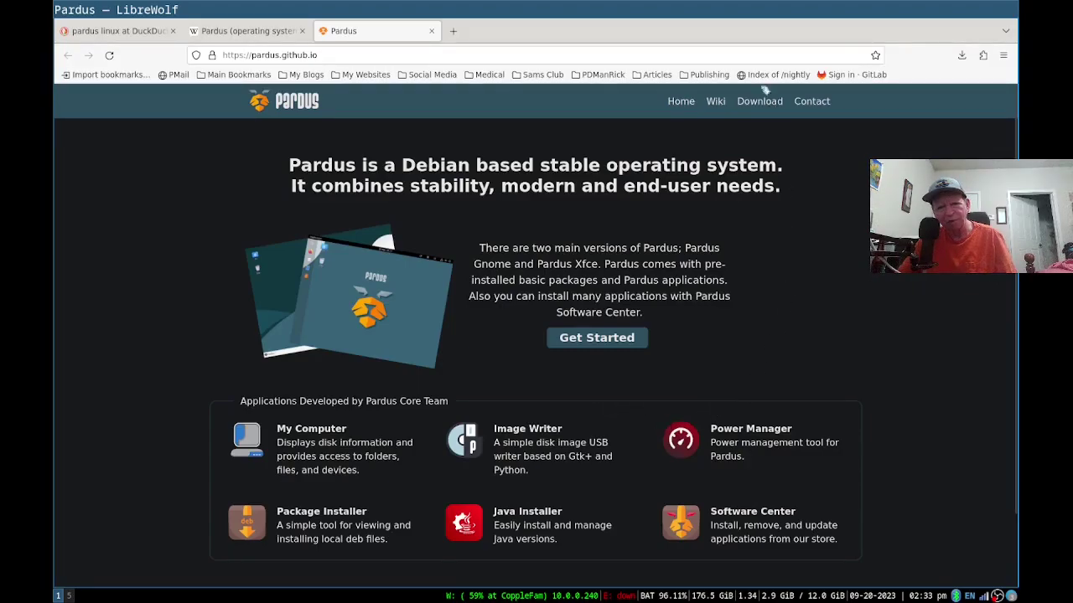
pyautogui.click(743, 102)
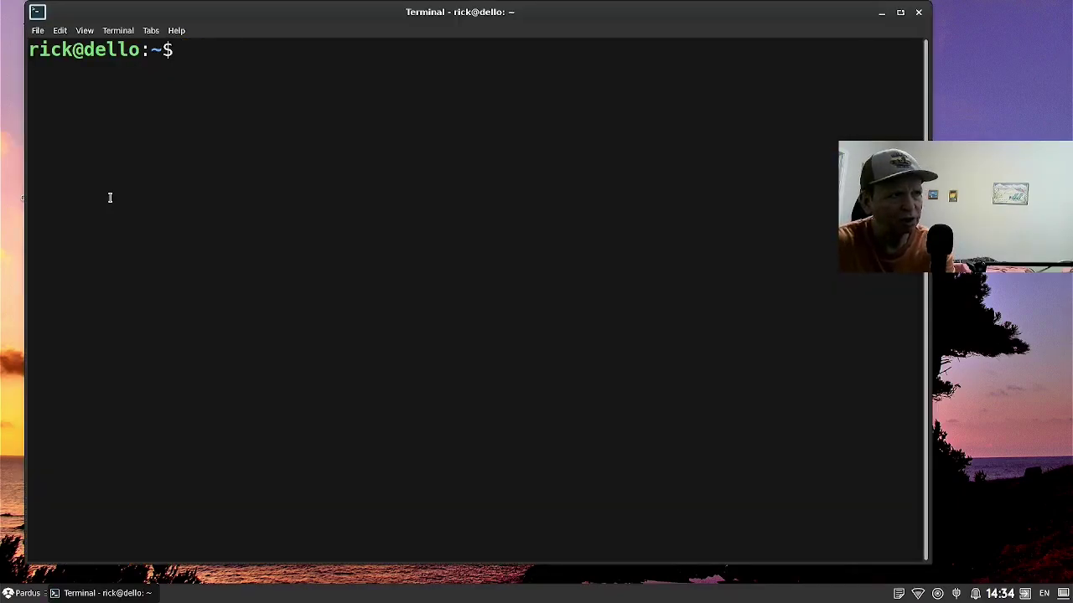
# Run neofetch to show Pardus 21 details: Xfce 4.16, i5-3470 CPU and memory usage.
pyautogui.write('e')
pyautogui.press('BackSpace')
pyautogui.write('neof')
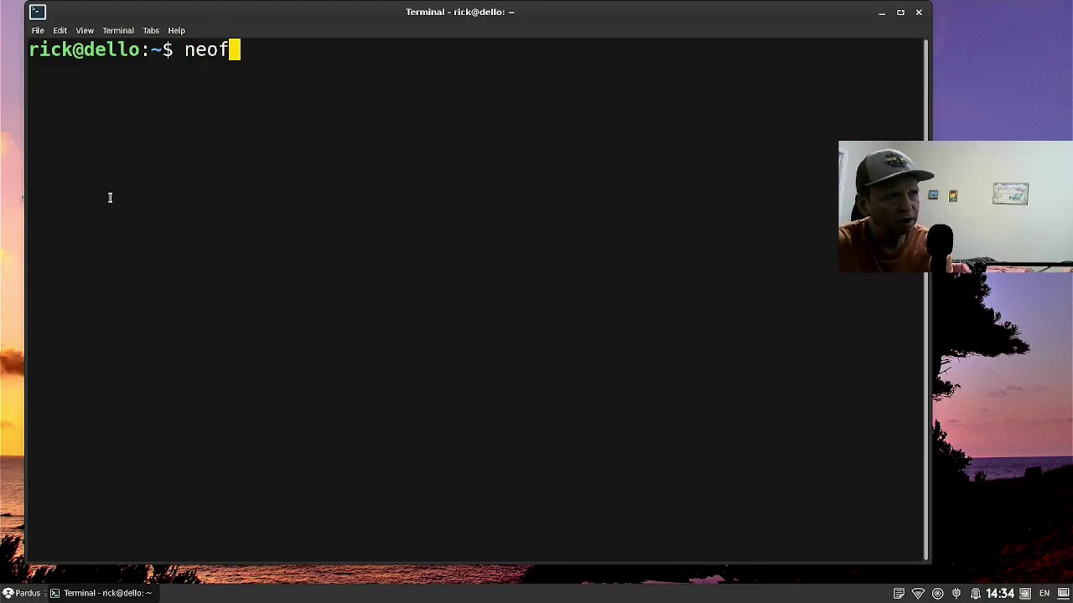
pyautogui.write('etch')
pyautogui.press('Return')
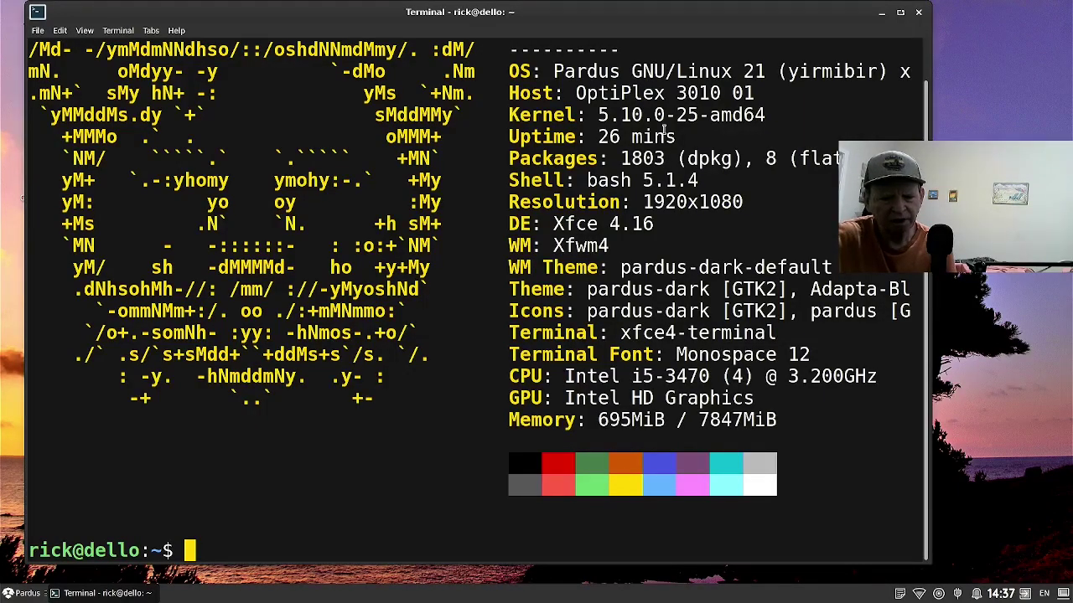
# Install htop with the suggested 'sudo apt install htop' command, then launch htop to view processes.
pyautogui.write('hto')
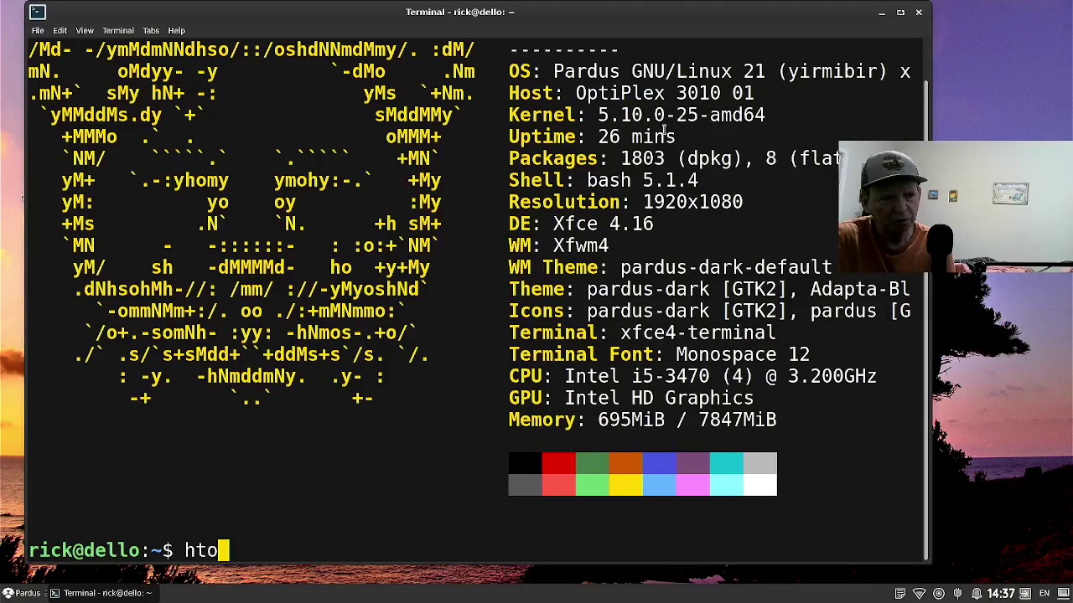
pyautogui.write('p')
pyautogui.press('Return')
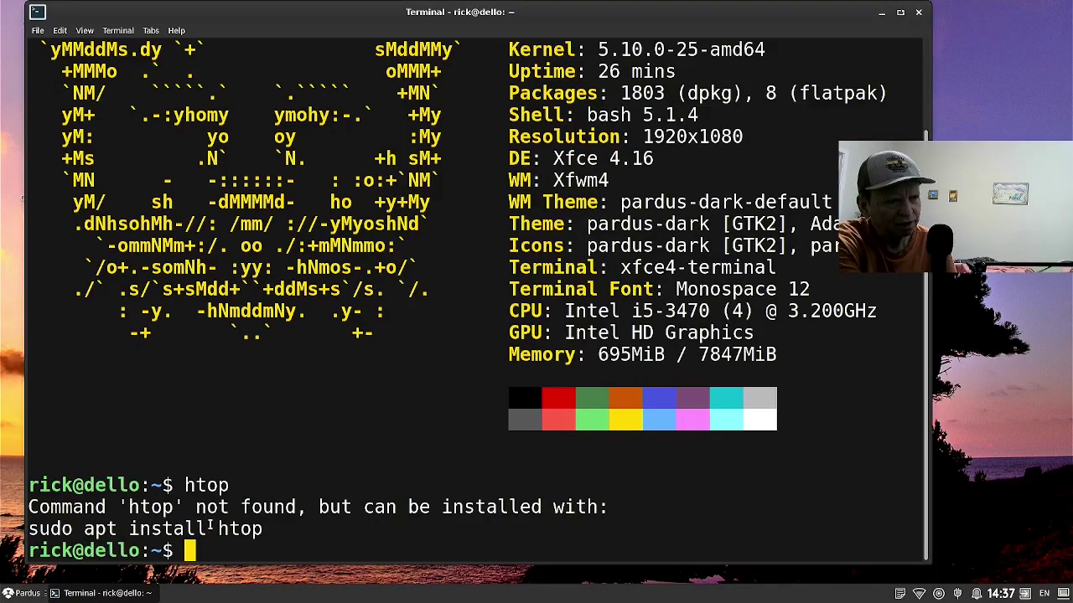
pyautogui.tripleClick(211, 526)
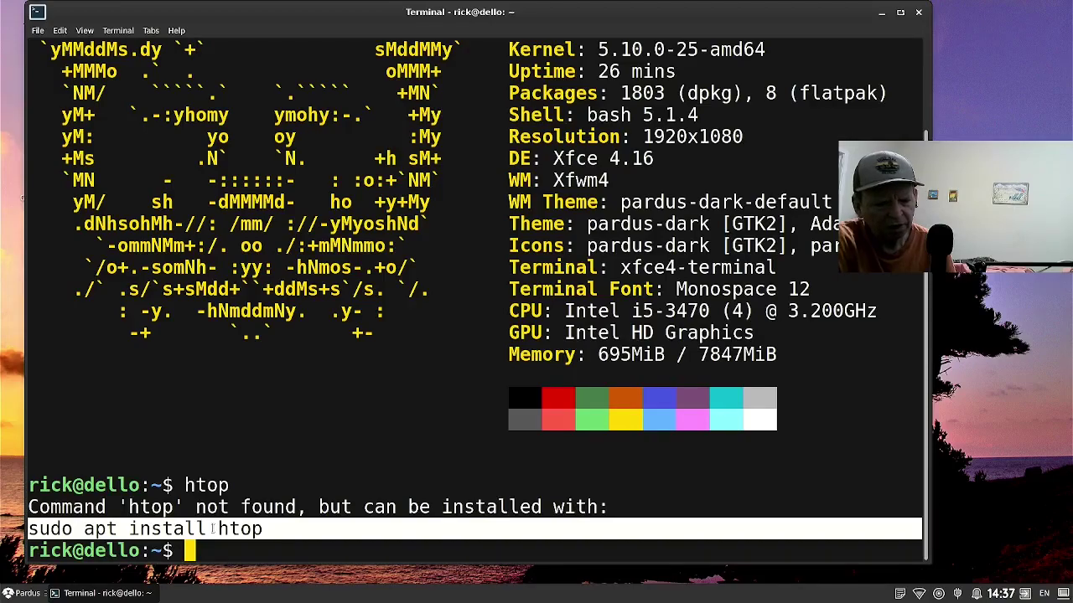
pyautogui.middleClick(213, 528)
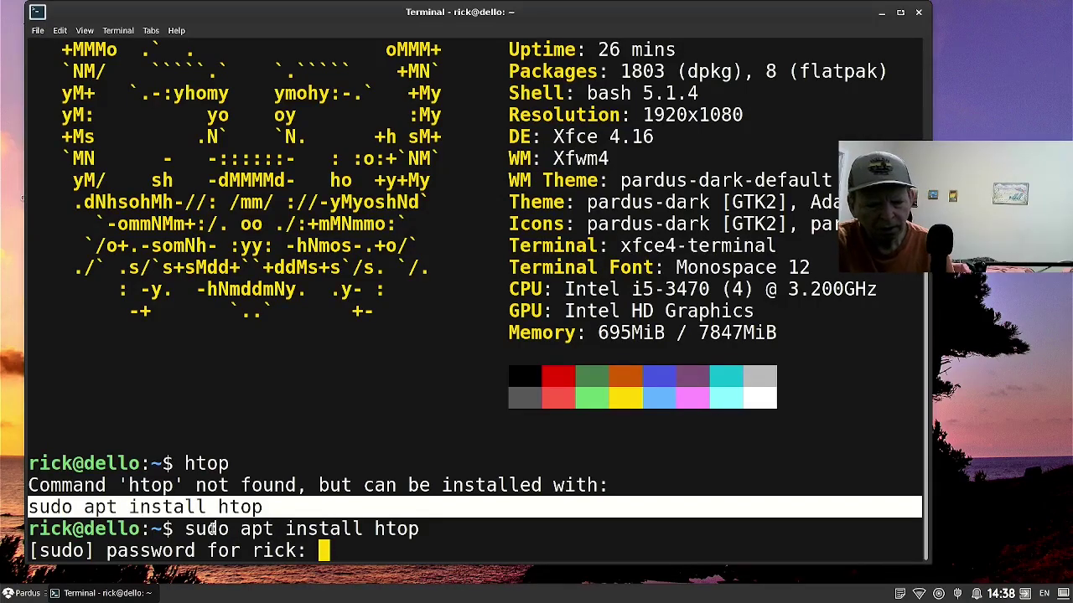
pyautogui.press('Return')
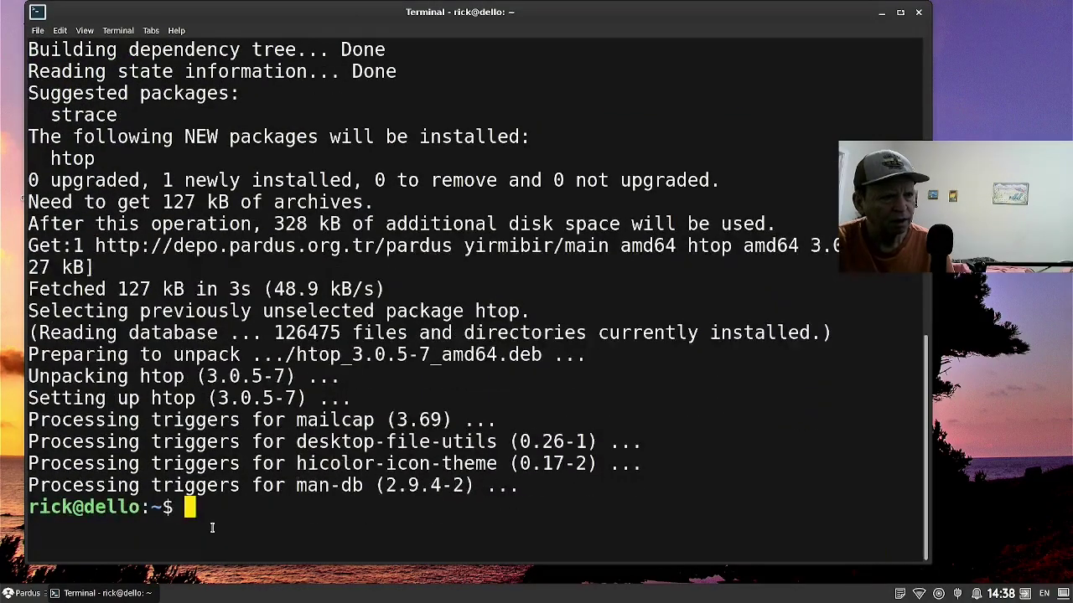
pyautogui.write('htop')
pyautogui.press('Return')
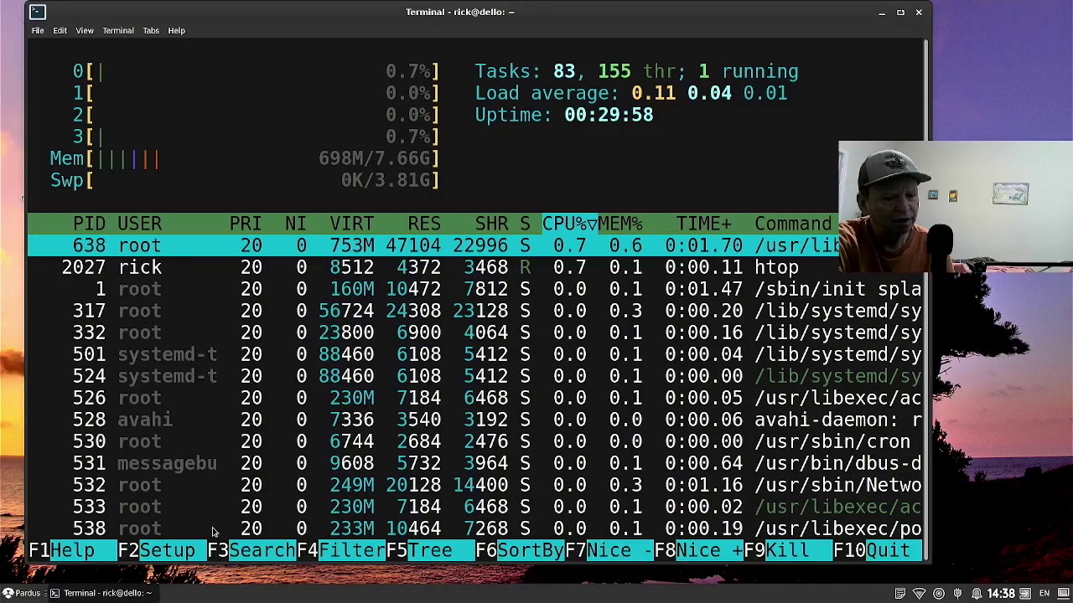
# Quit htop, close the terminal, and browse the Accessories and Graphics menu categories.
pyautogui.press('q')
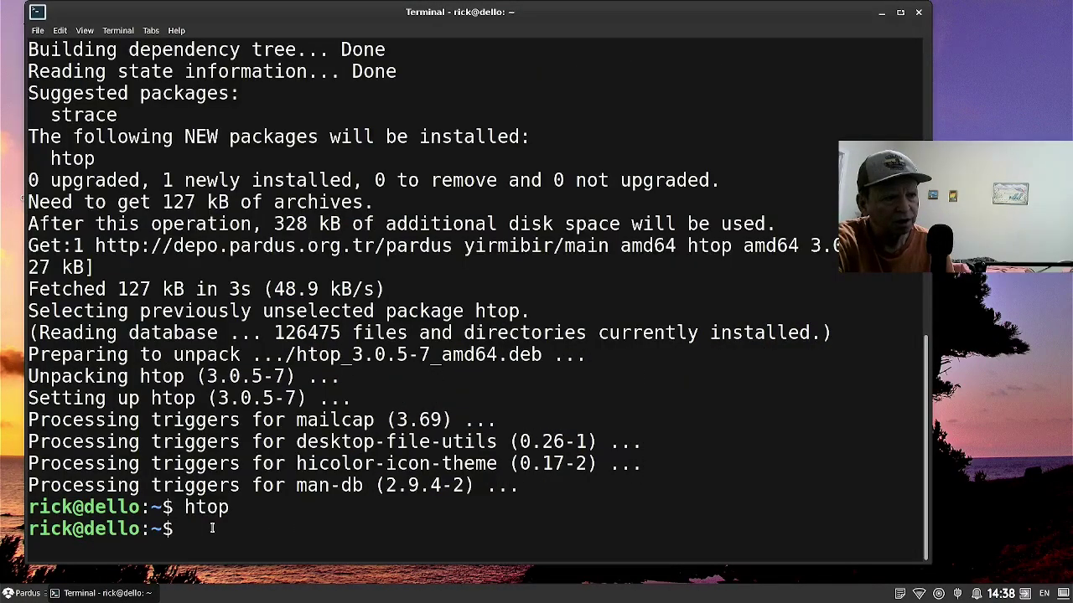
pyautogui.hotkey('ctrl', 'd')
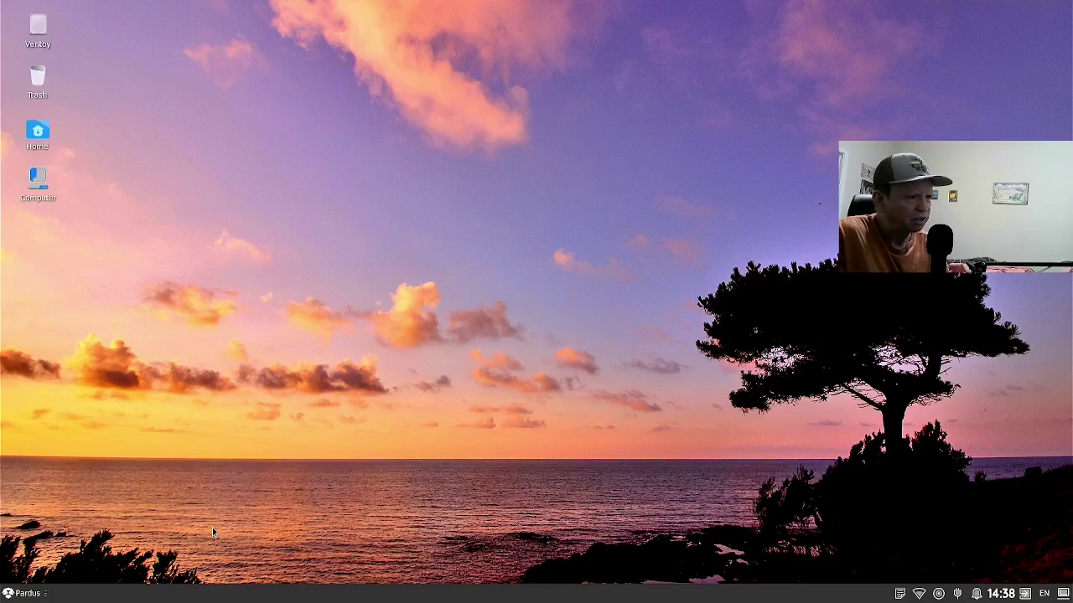
pyautogui.press('super')
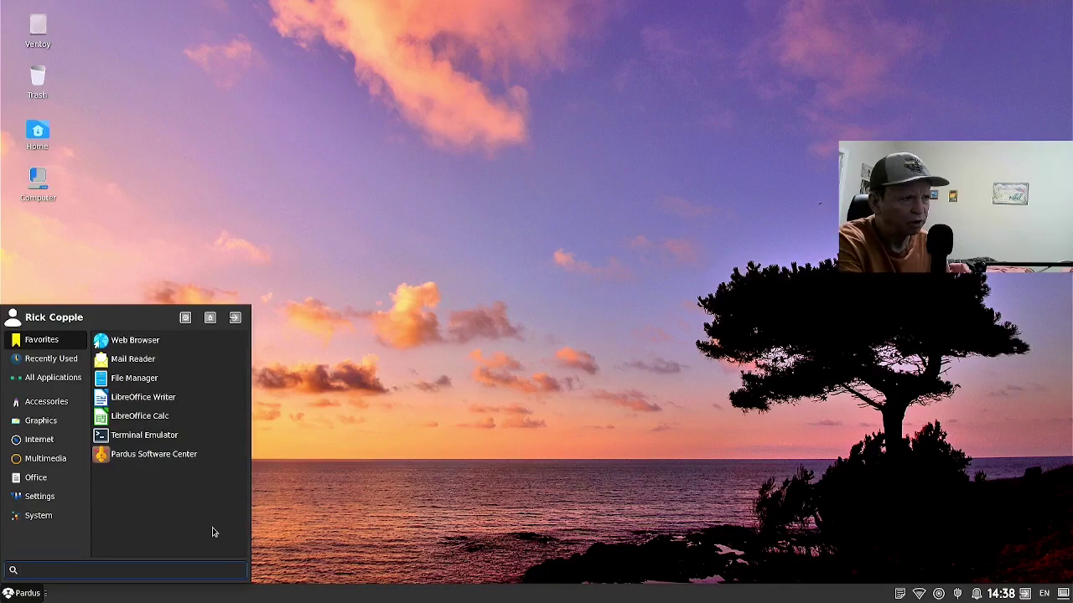
pyautogui.click(46, 403)
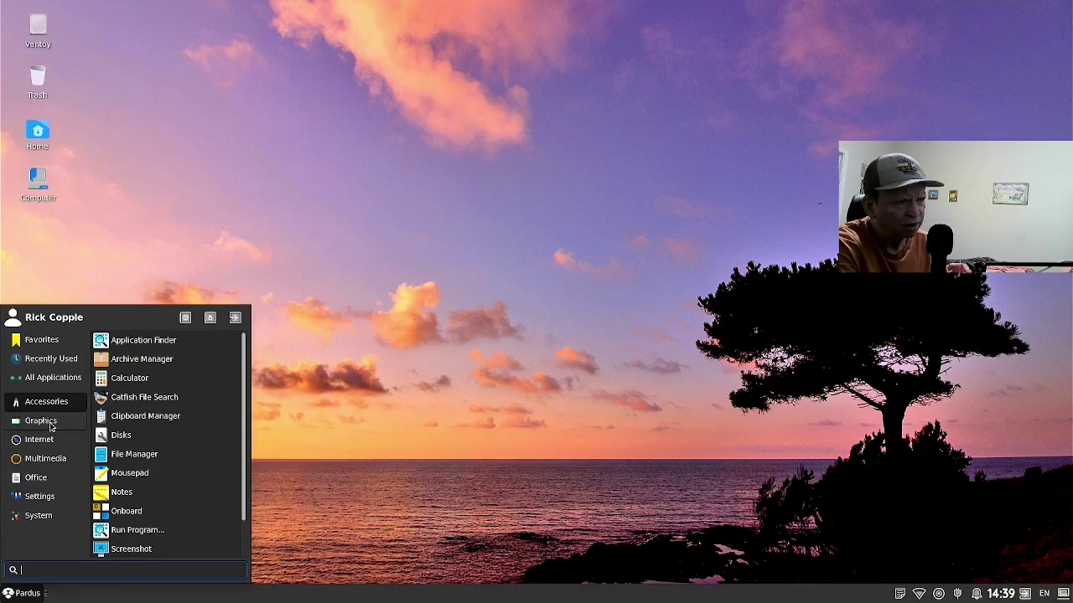
pyautogui.click(51, 426)
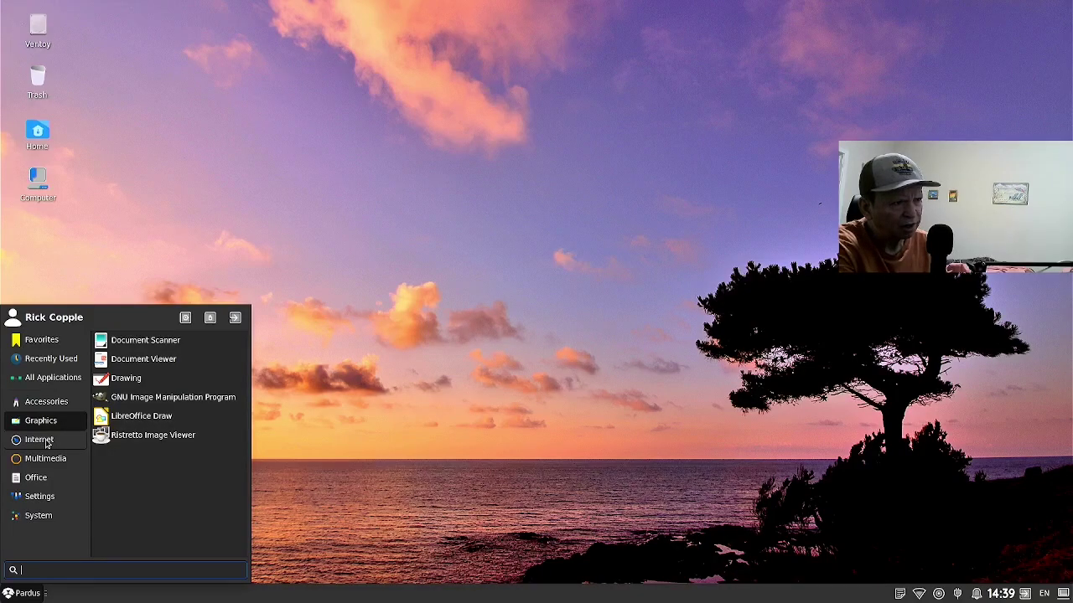
# Browse the Internet, Multimedia, Office and Settings categories of the applications menu.
pyautogui.click(46, 443)
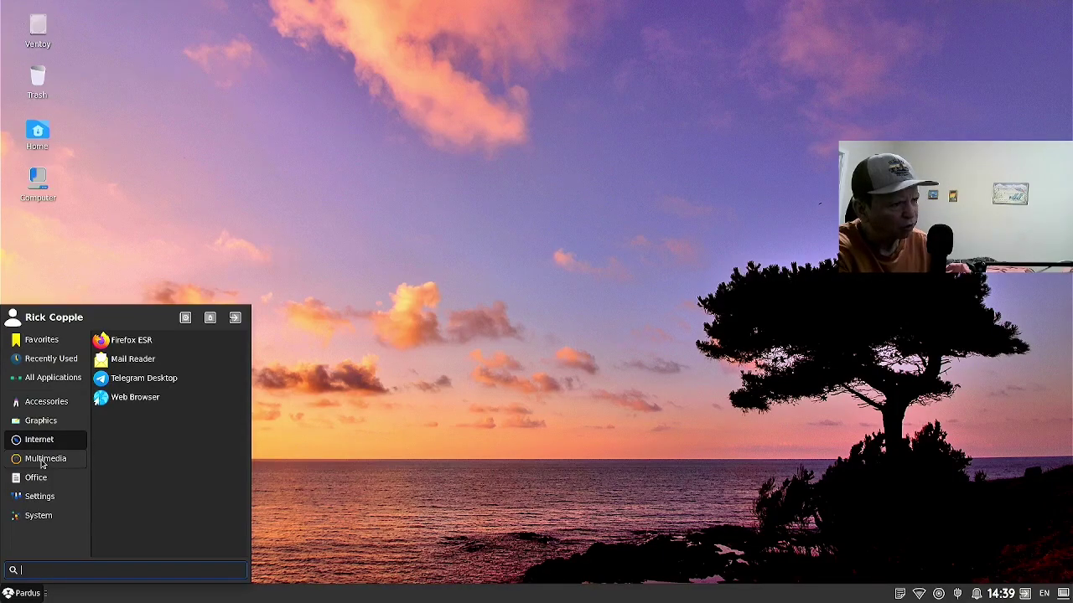
pyautogui.click(41, 462)
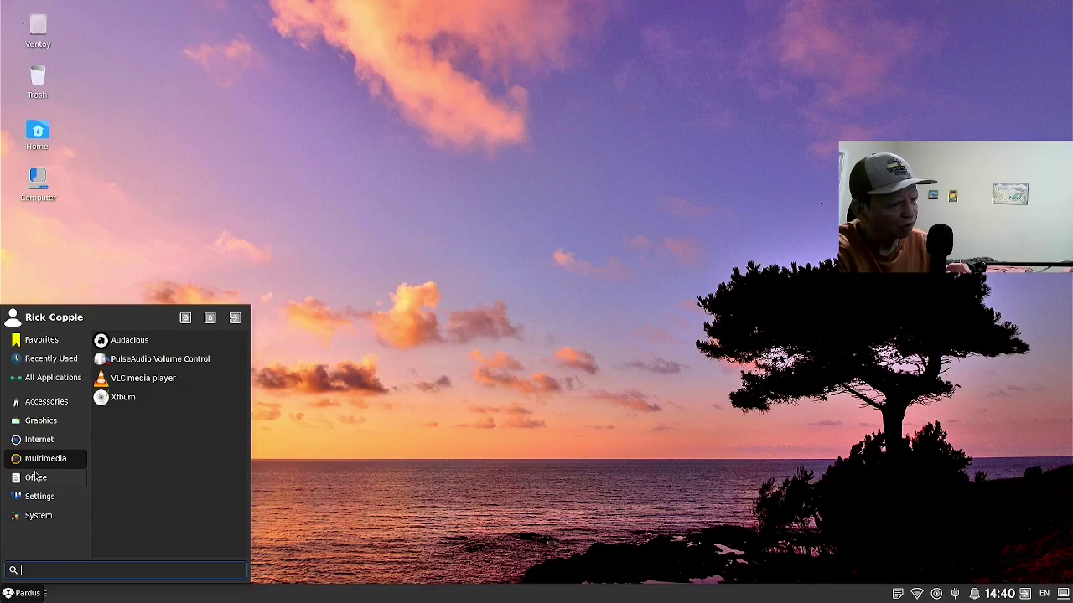
pyautogui.click(36, 478)
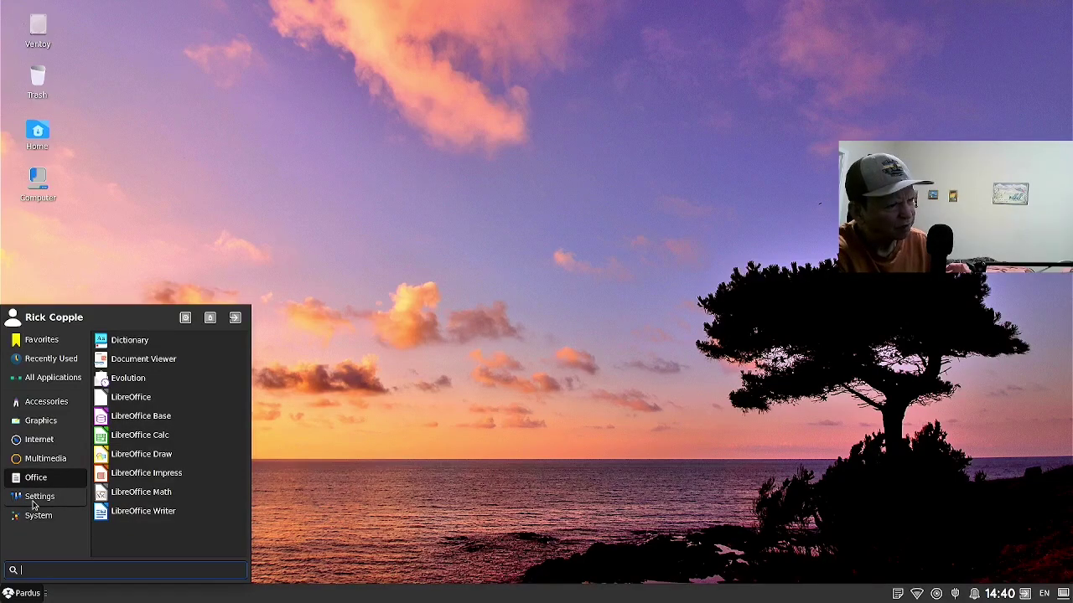
pyautogui.click(33, 502)
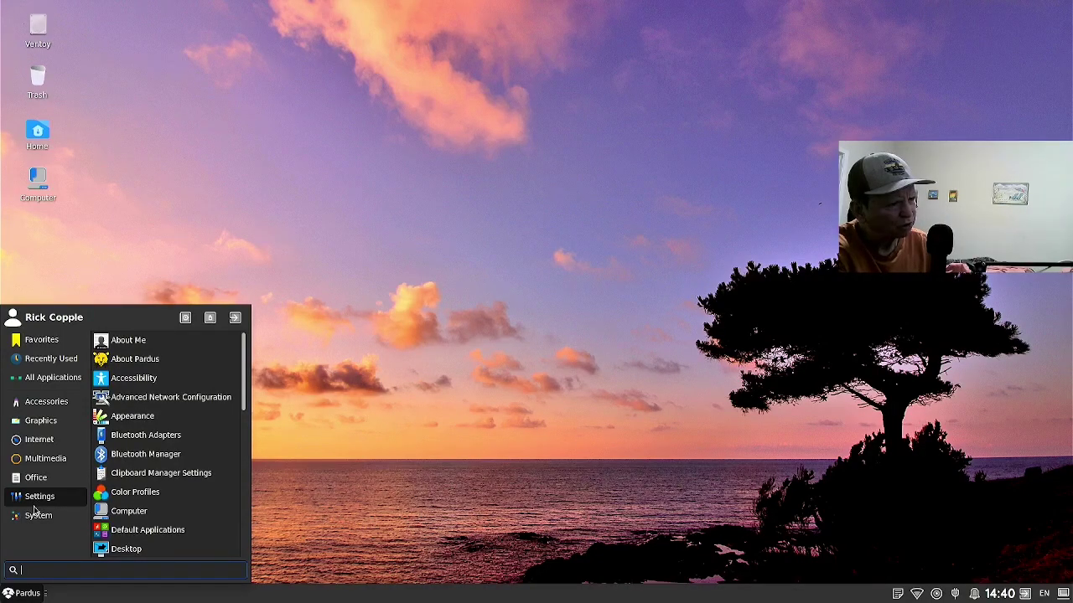
# Show the System category and scroll through tools like Package Updater, Task Manager and Thunar.
pyautogui.click(32, 516)
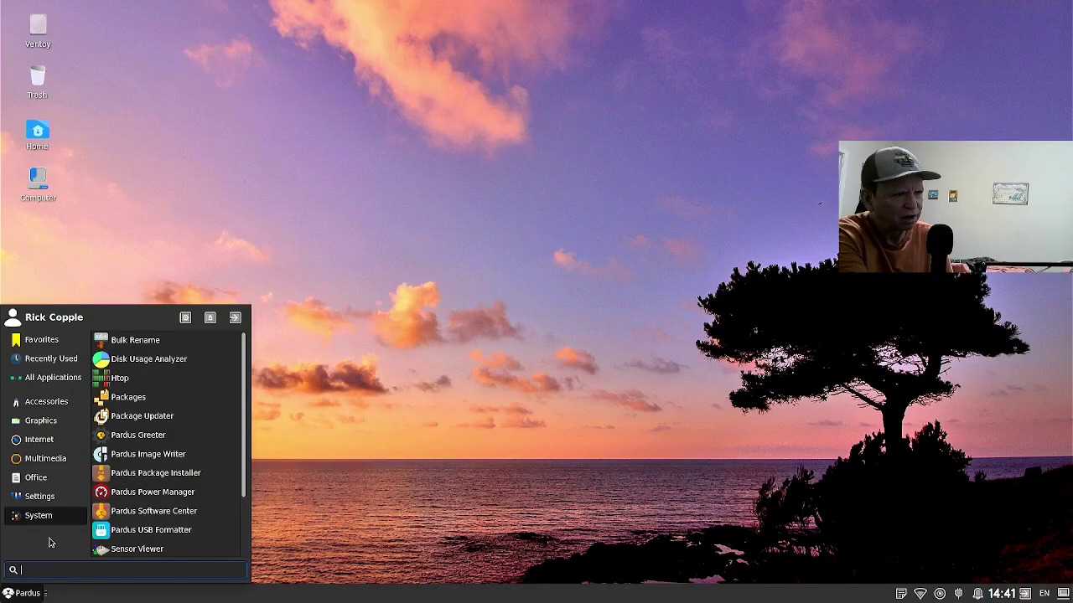
pyautogui.scroll(-2, 177, 476)
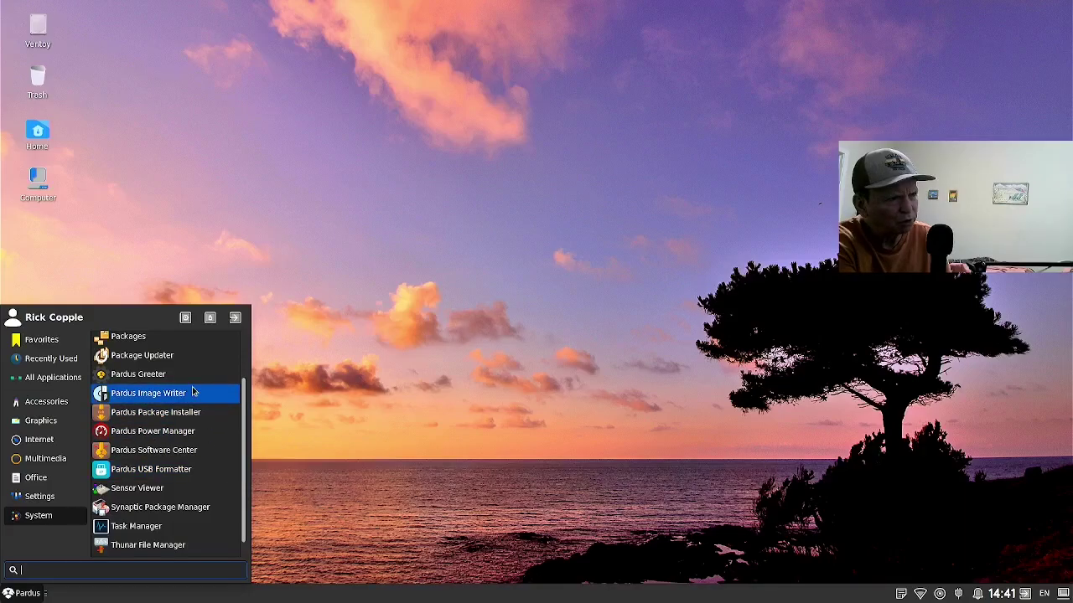
# Close the menu, open My Computer from the Computer desktop icon, then open Downloads.
pyautogui.click(72, 253)
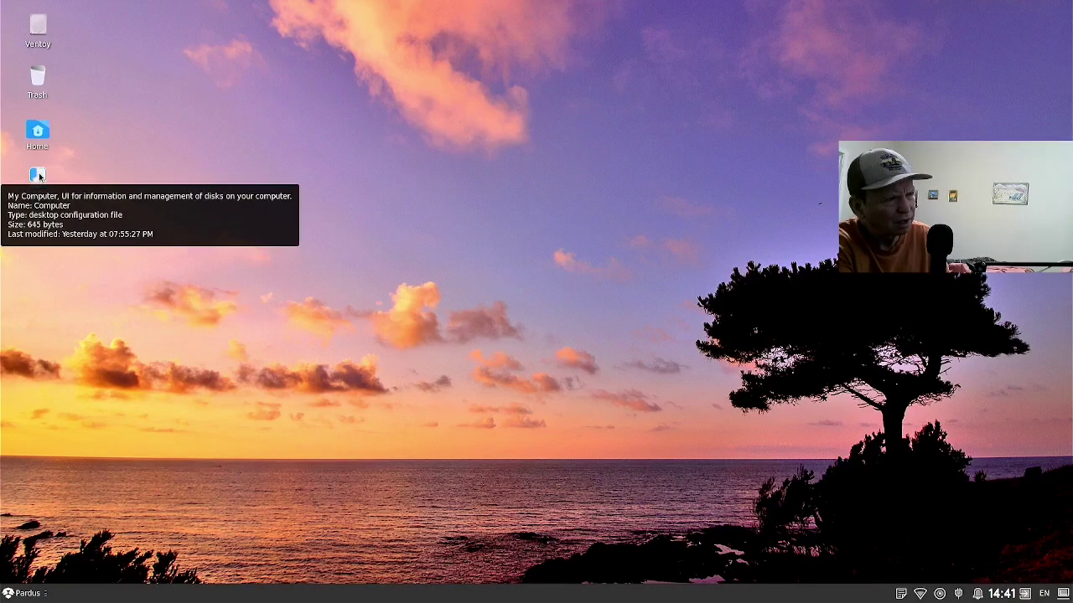
pyautogui.click(38, 177)
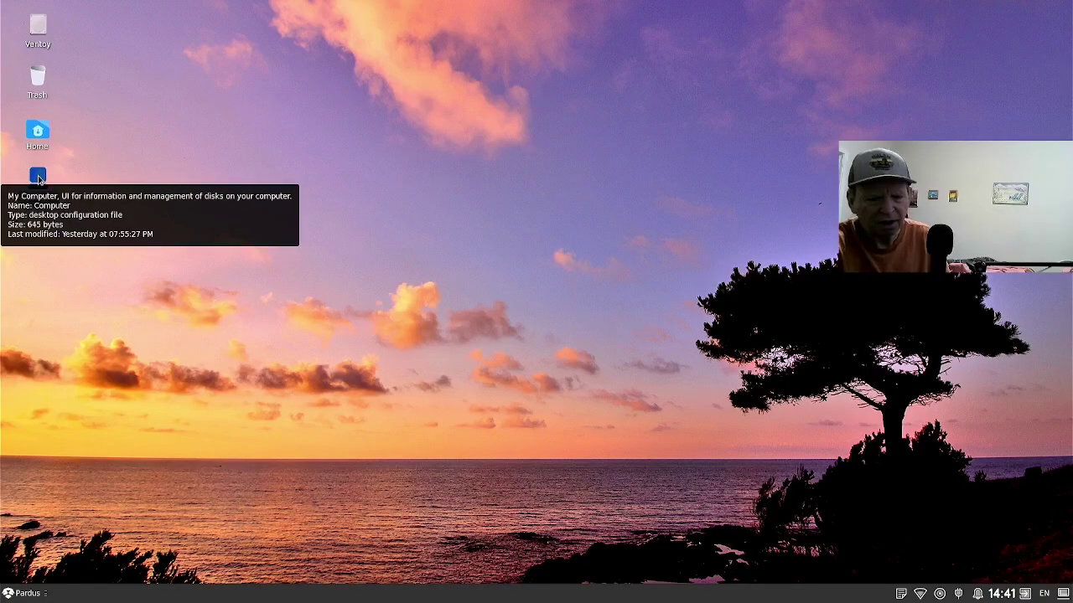
pyautogui.doubleClick(38, 178)
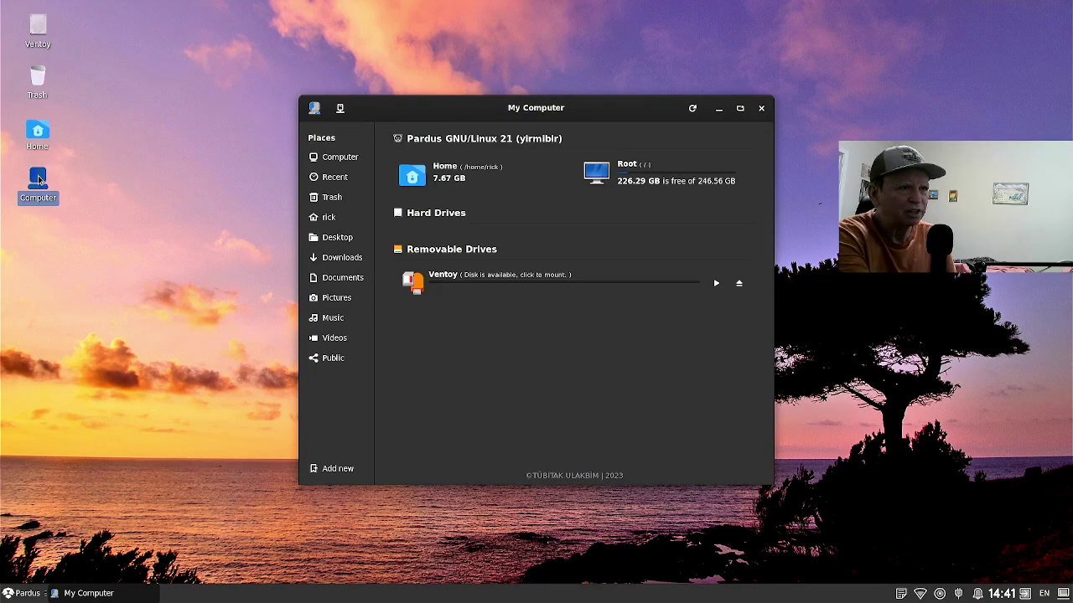
pyautogui.click(339, 260)
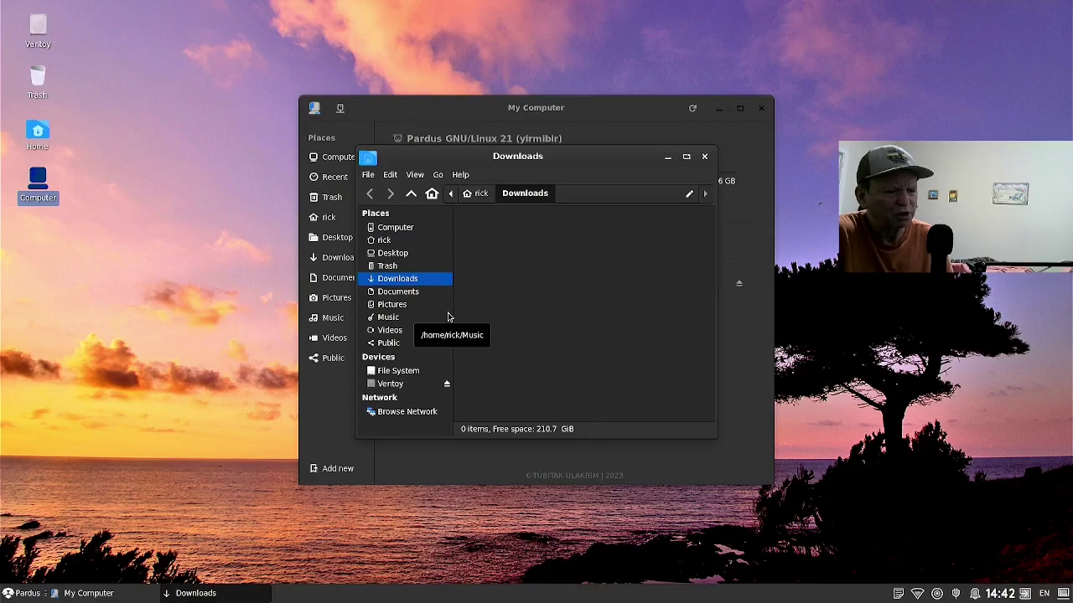
# Open the home folder and toggle its hidden folders on and off with Ctrl+H.
pyautogui.click(399, 243)
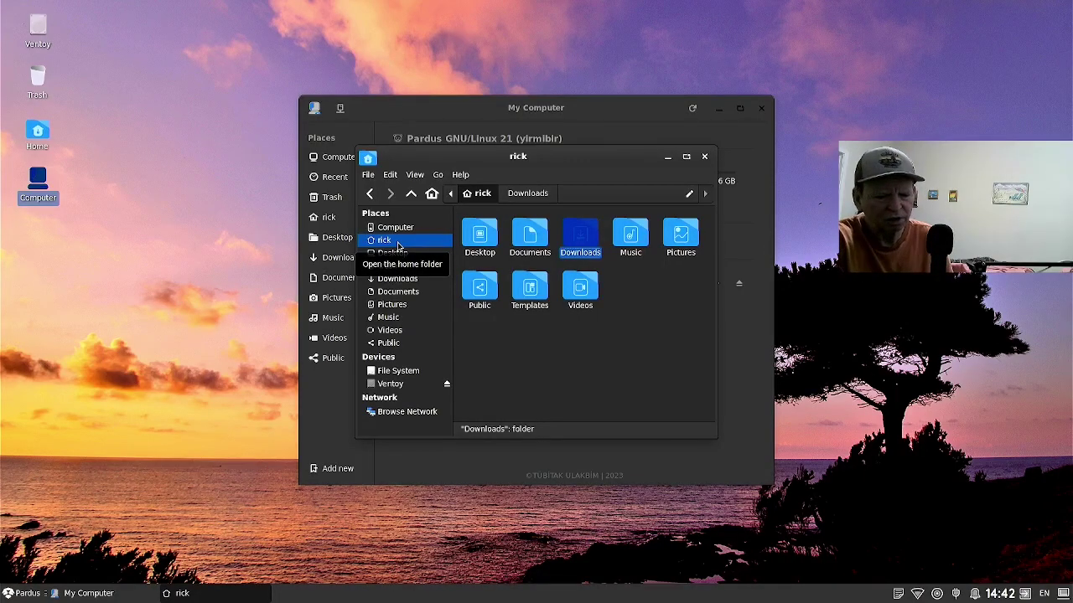
pyautogui.hotkey('ctrl', 'h')
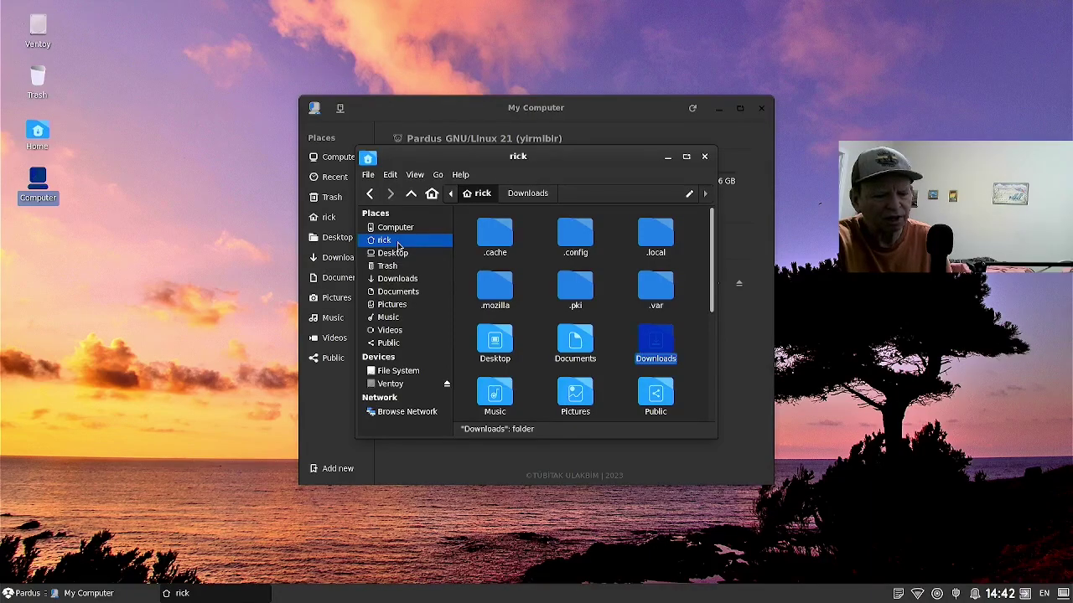
pyautogui.hotkey('ctrl', 'h')
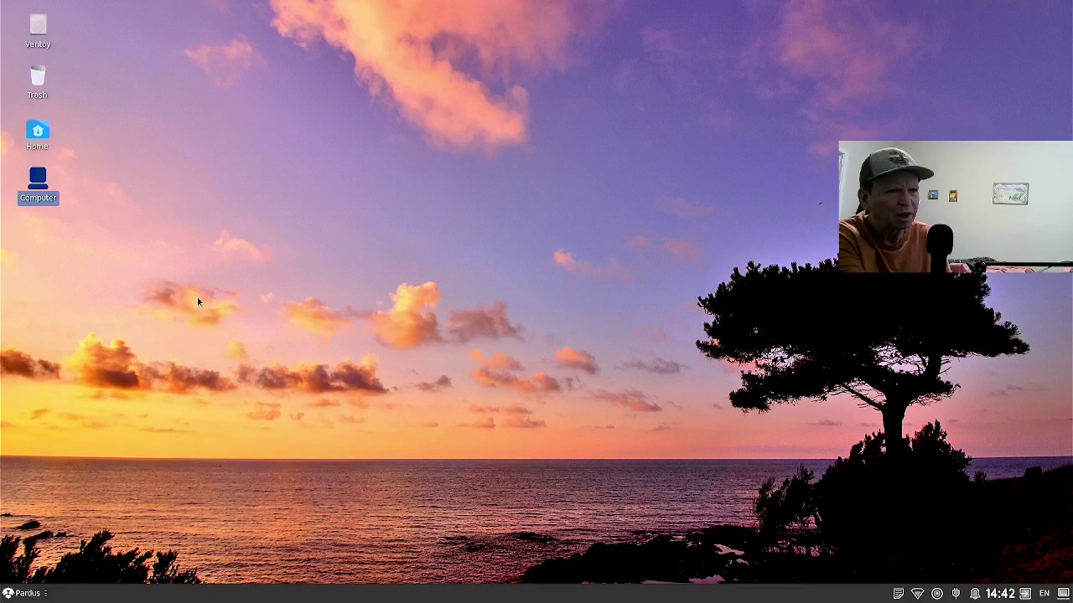
# Apply the black-and-white leopard image wallp-5.png as wallpaper via Desktop Settings.
pyautogui.rightClick(322, 285)
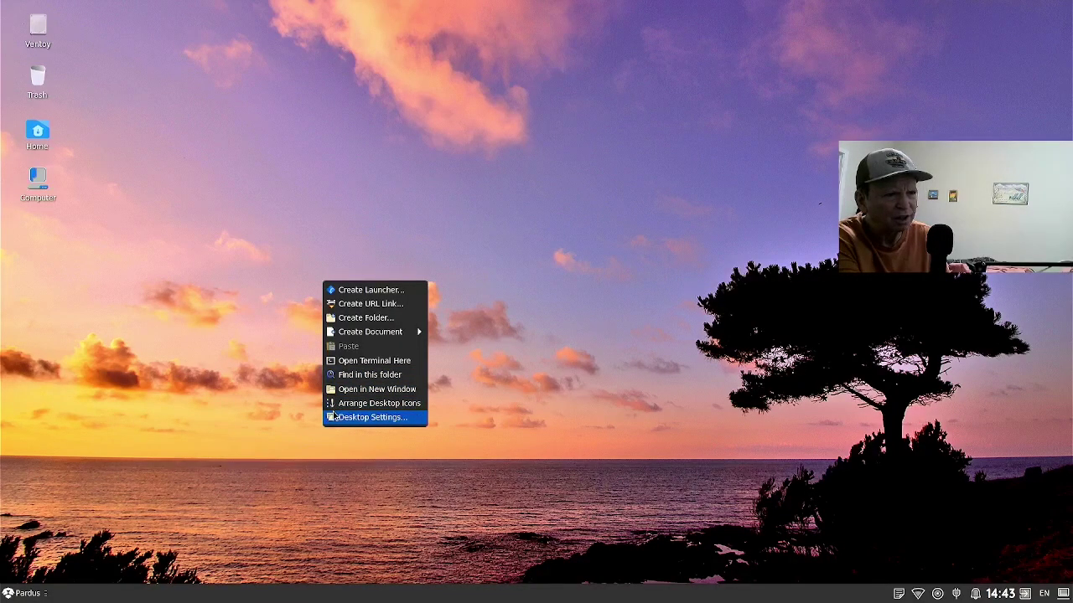
pyautogui.click(333, 416)
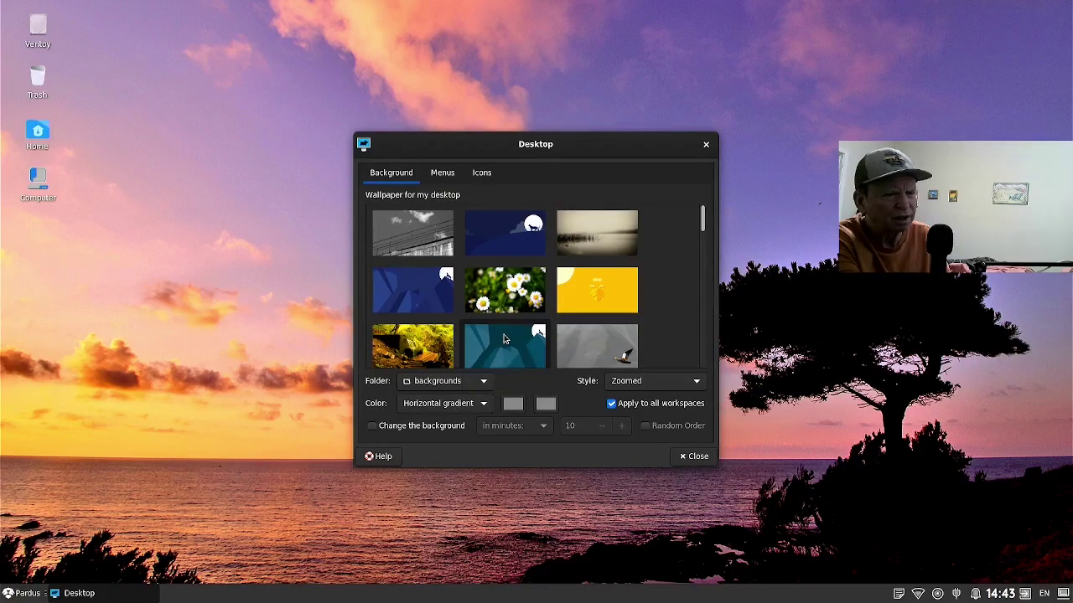
pyautogui.scroll(-2, 504, 338)
pyautogui.scroll(-1, 504, 339)
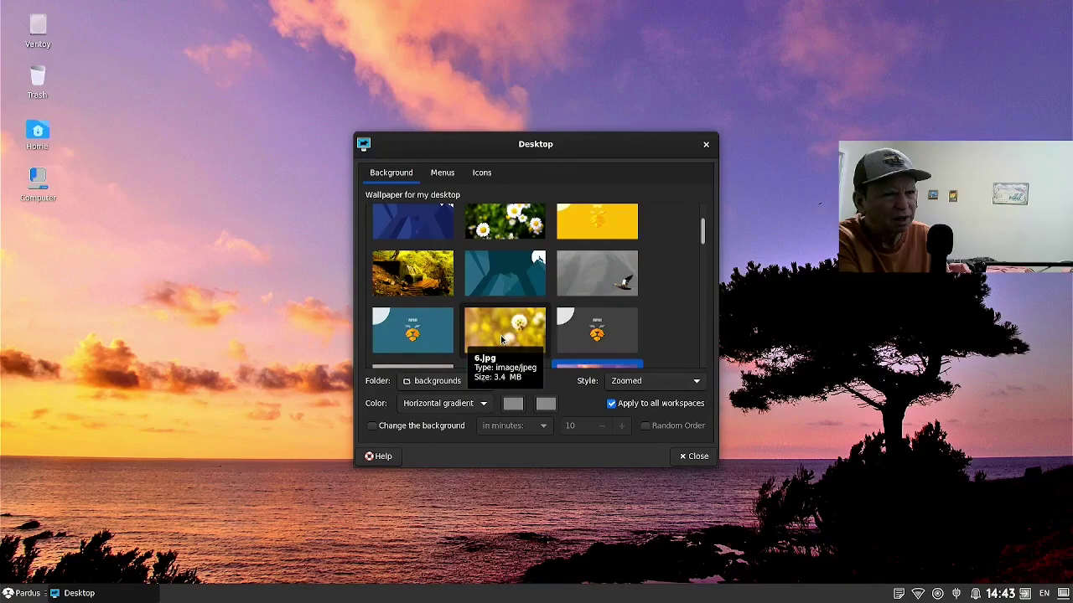
pyautogui.scroll(-3, 501, 338)
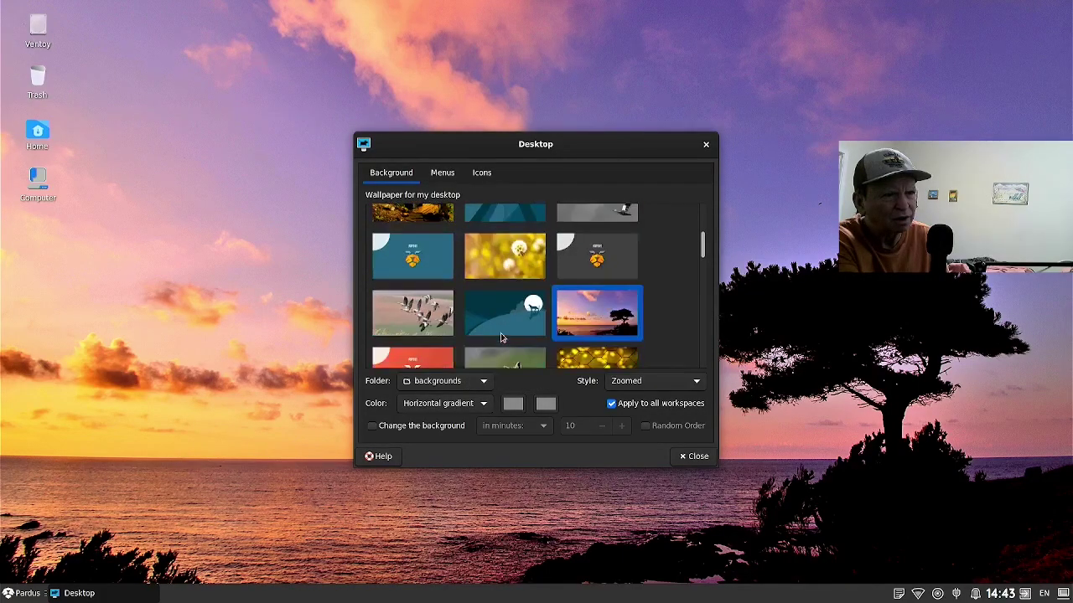
pyautogui.scroll(-3, 501, 337)
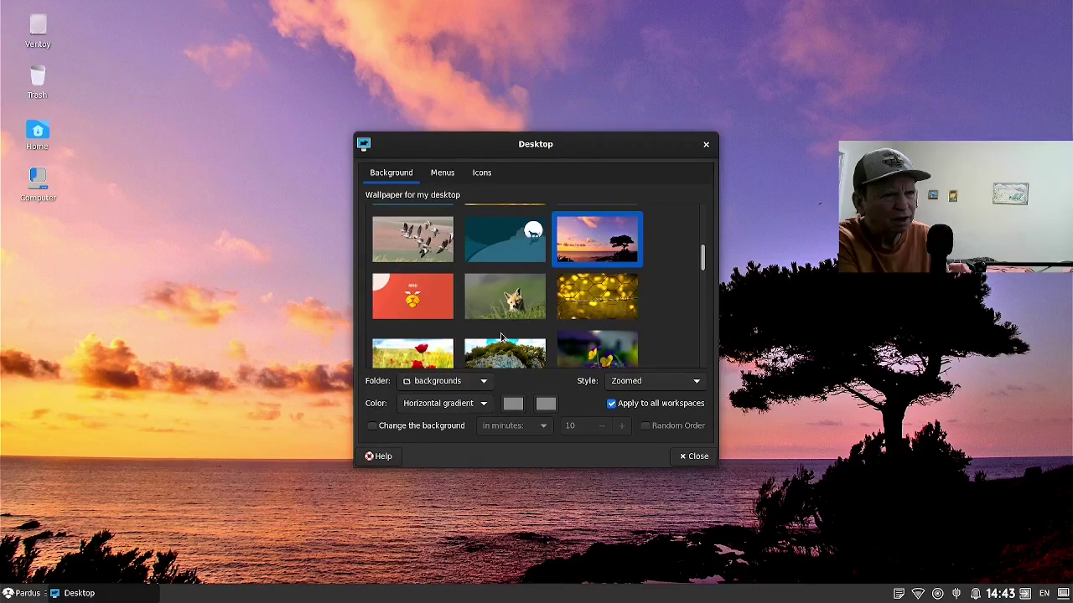
pyautogui.scroll(-2, 503, 337)
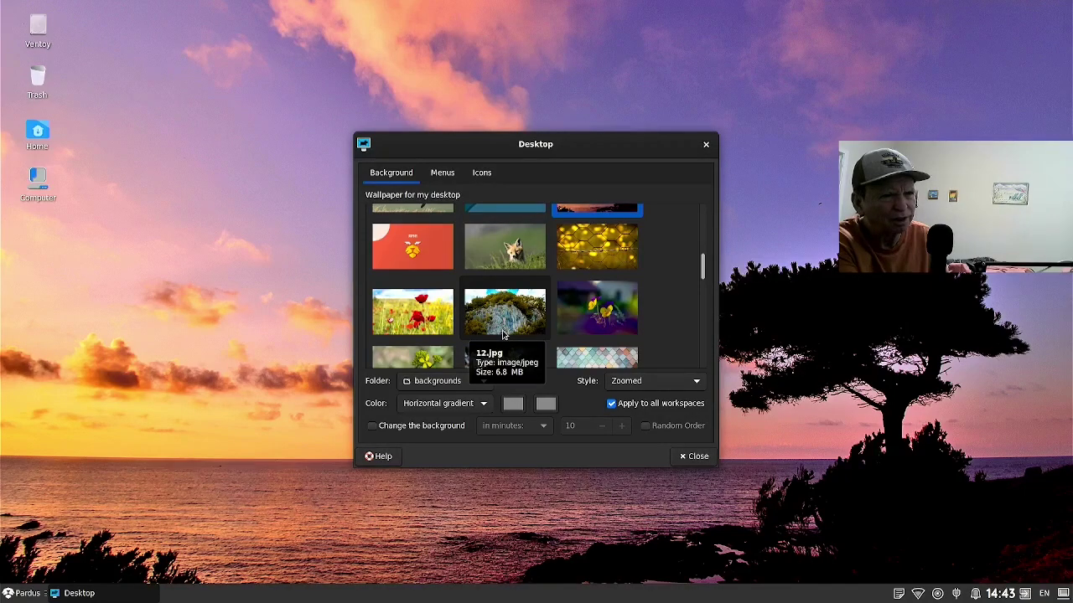
pyautogui.scroll(-5, 503, 335)
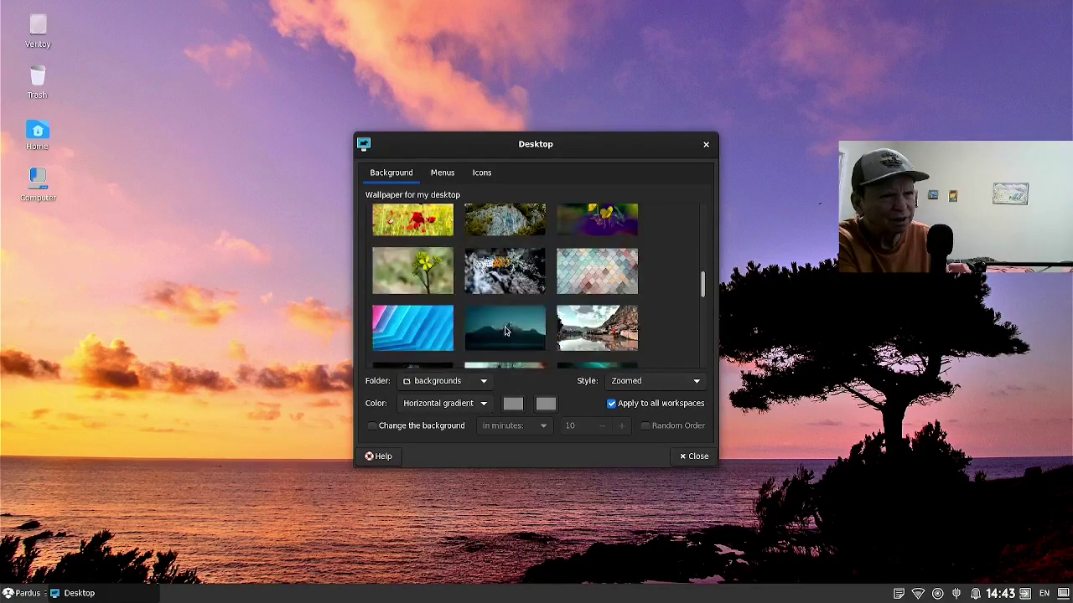
pyautogui.scroll(-1, 505, 331)
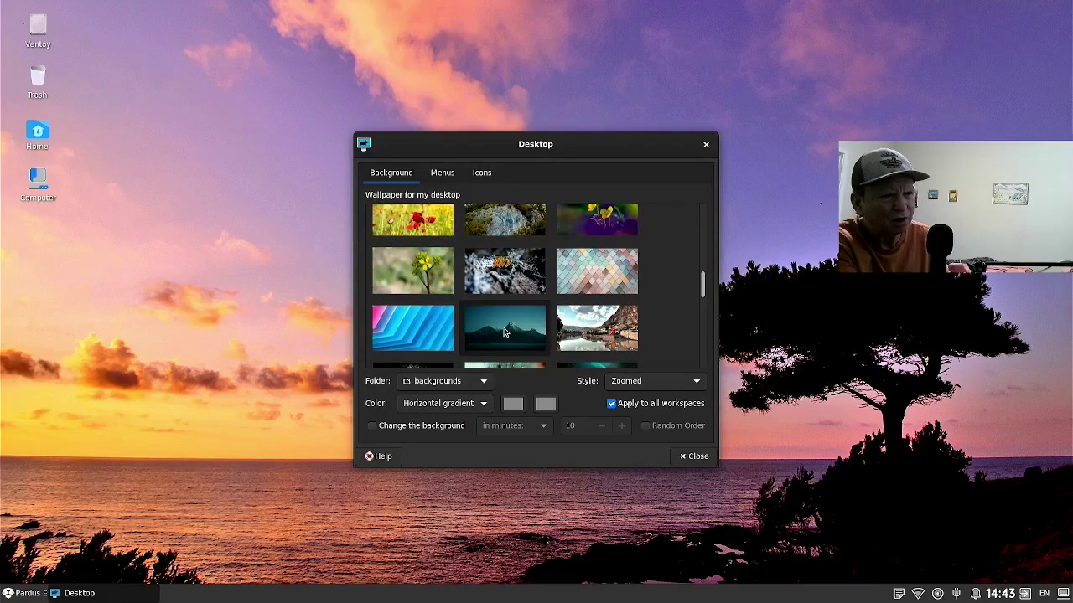
pyautogui.scroll(-1, 503, 334)
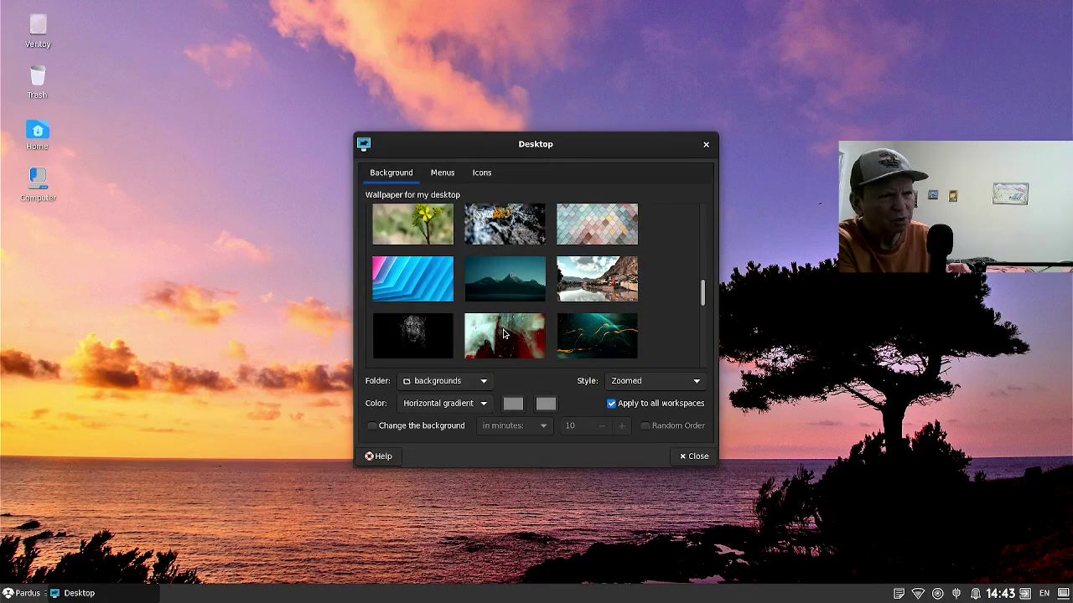
pyautogui.click(430, 342)
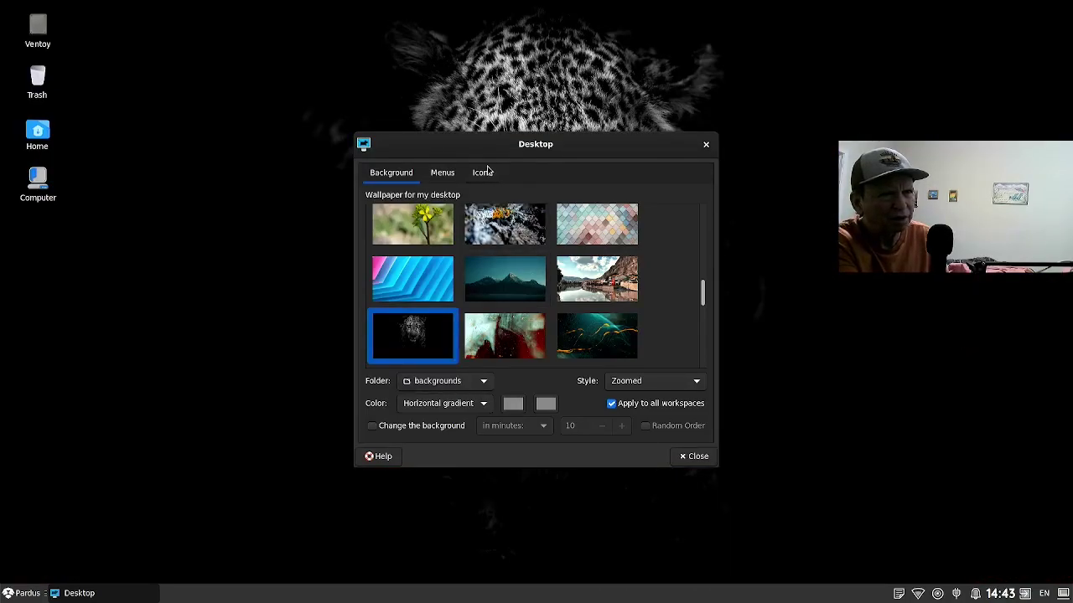
pyautogui.moveTo(479, 151); pyautogui.dragTo(811, 239)
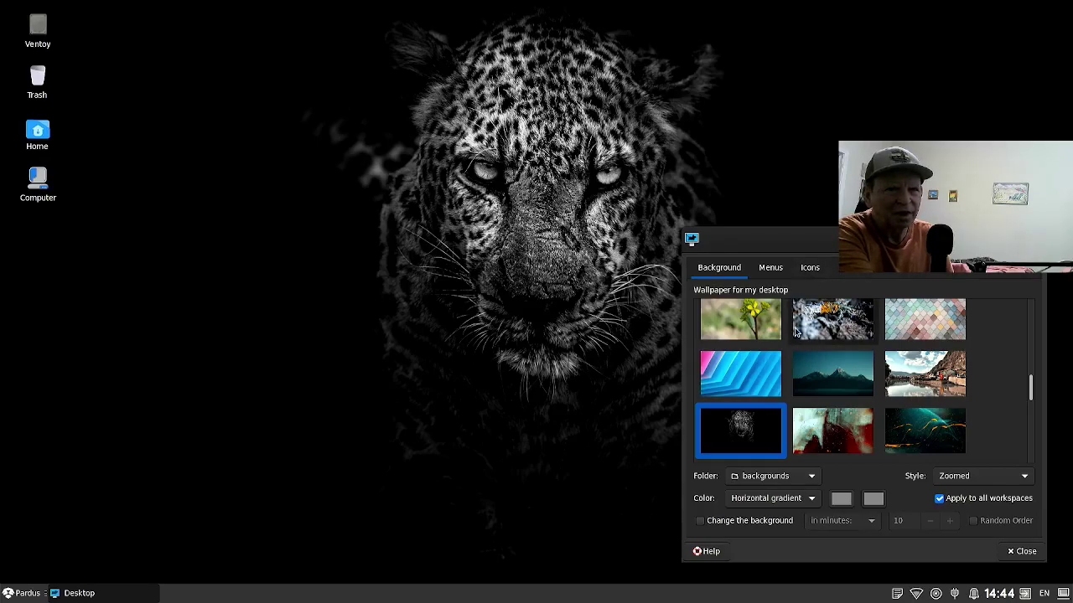
# Try the river town, Maiden's Tower, balloon and Pardus-rock wallpapers, finishing with the panther-and-moon image.
pyautogui.scroll(-1, 798, 360)
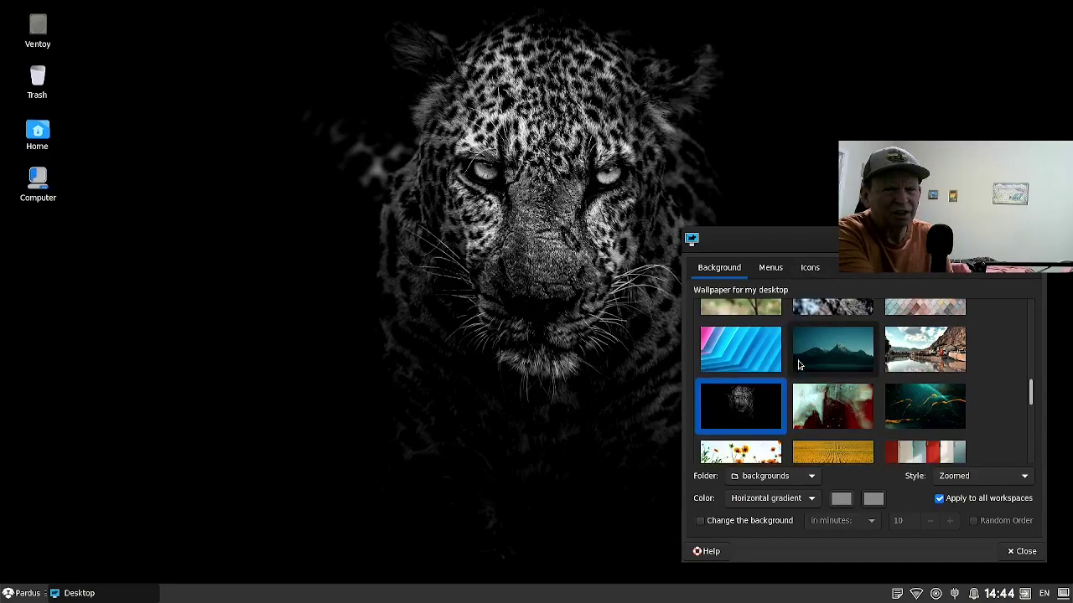
pyautogui.scroll(-1, 835, 351)
pyautogui.click(918, 327)
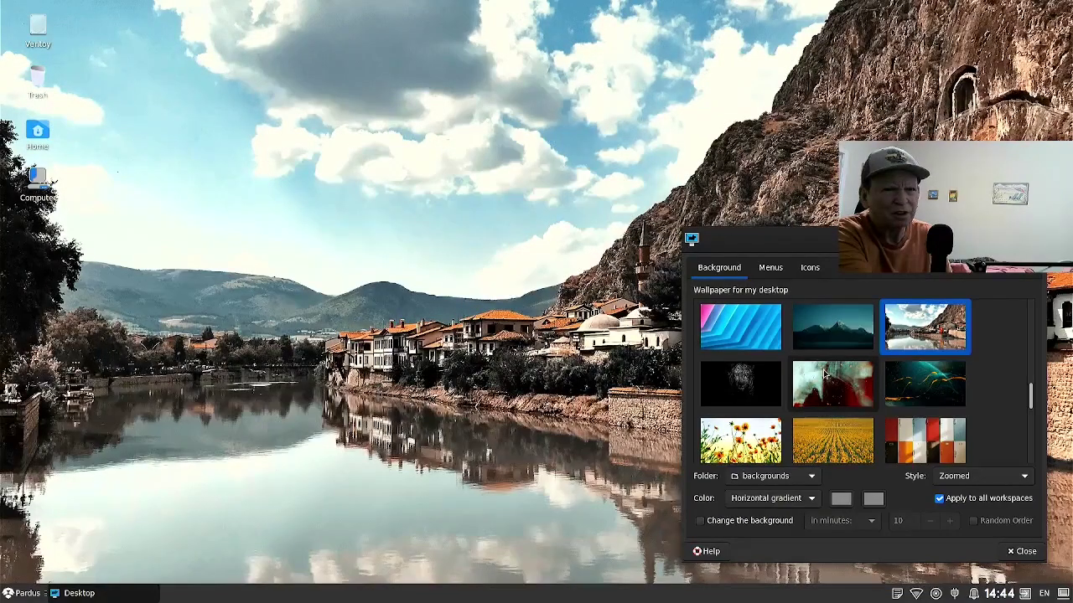
pyautogui.scroll(-2, 823, 376)
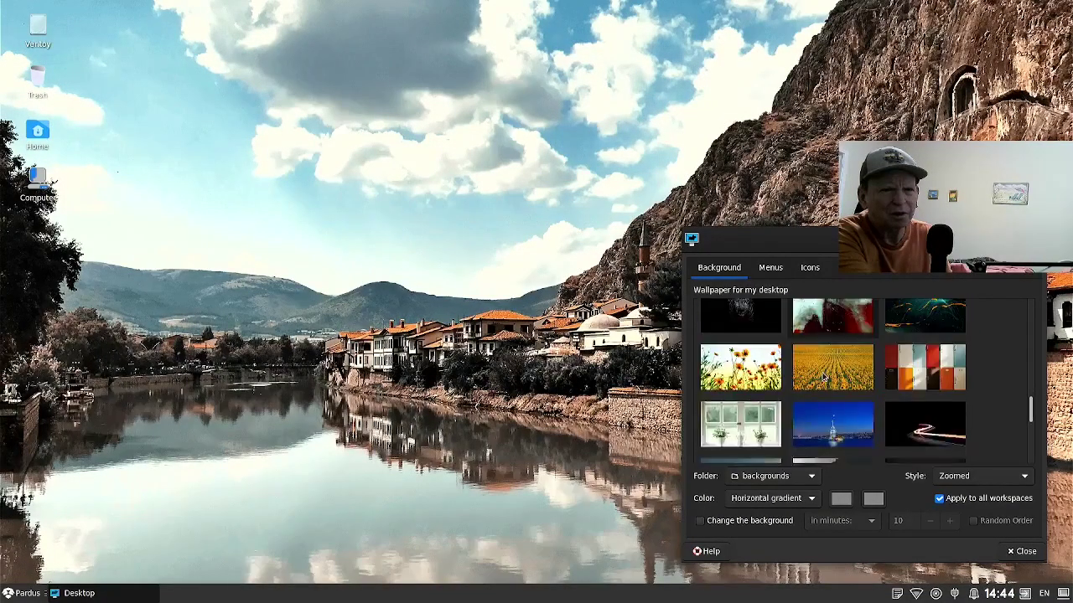
pyautogui.click(822, 381)
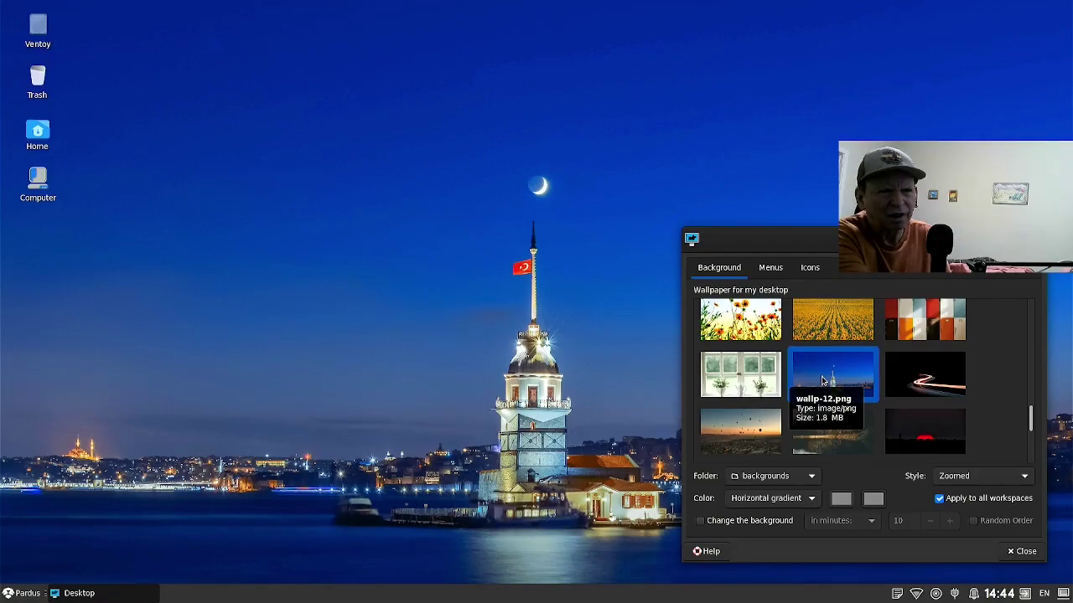
pyautogui.scroll(-1, 822, 382)
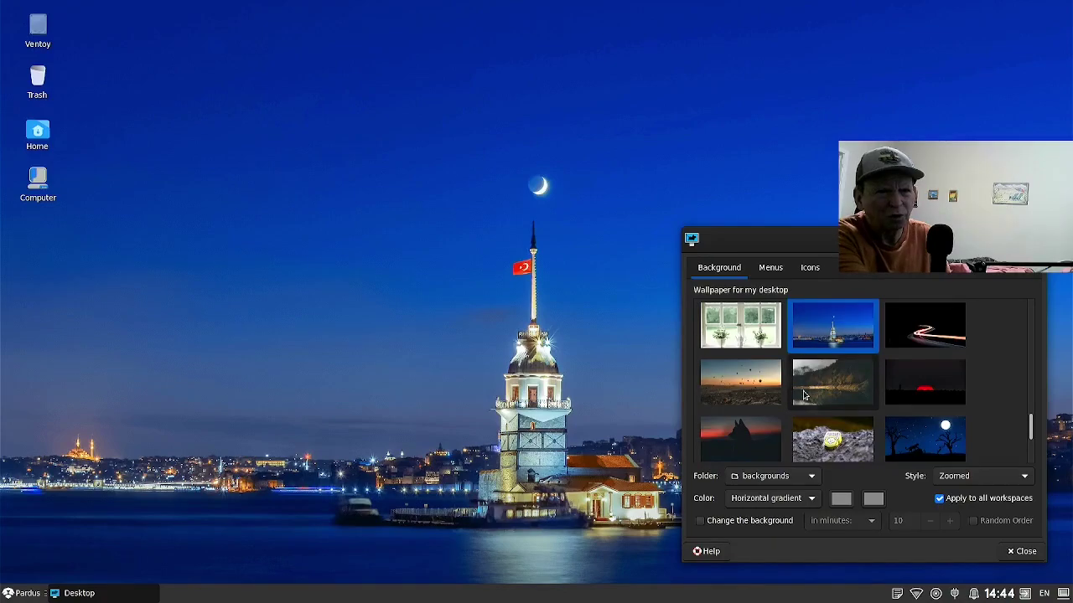
pyautogui.click(766, 390)
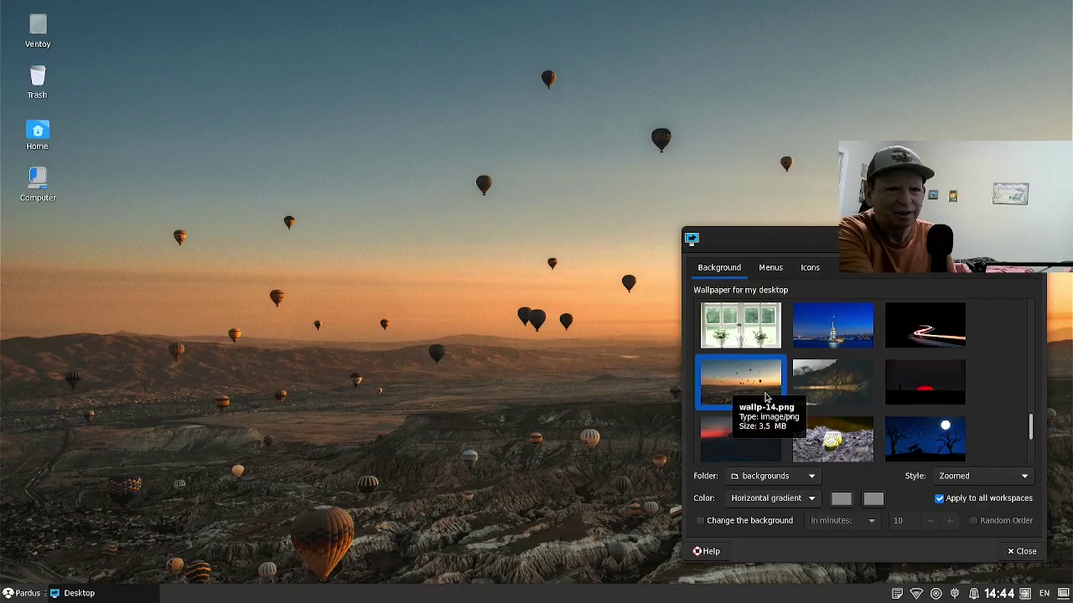
pyautogui.click(830, 432)
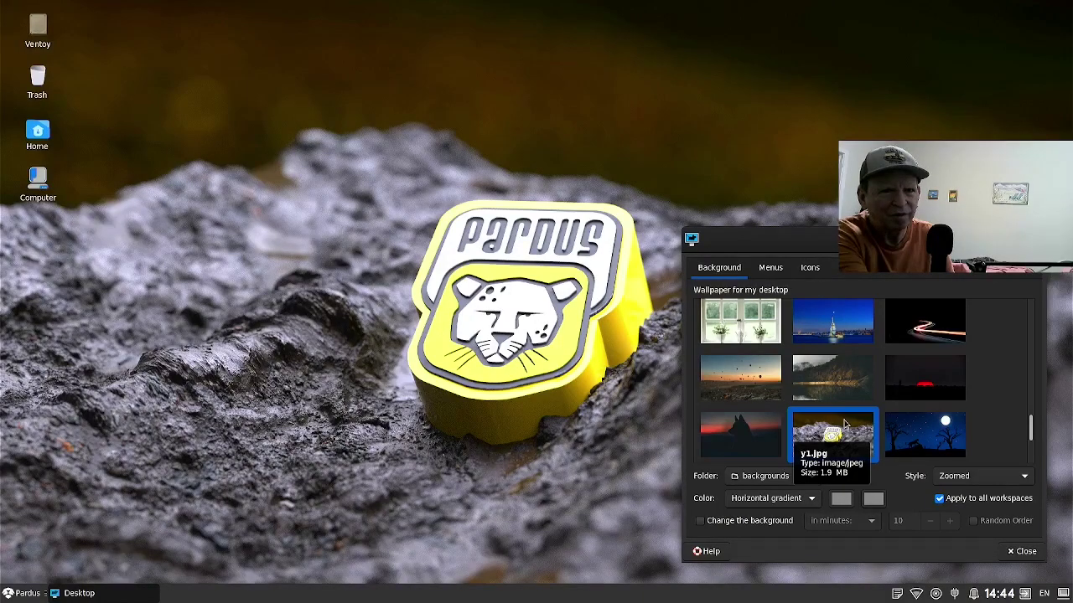
pyautogui.scroll(-4, 844, 420)
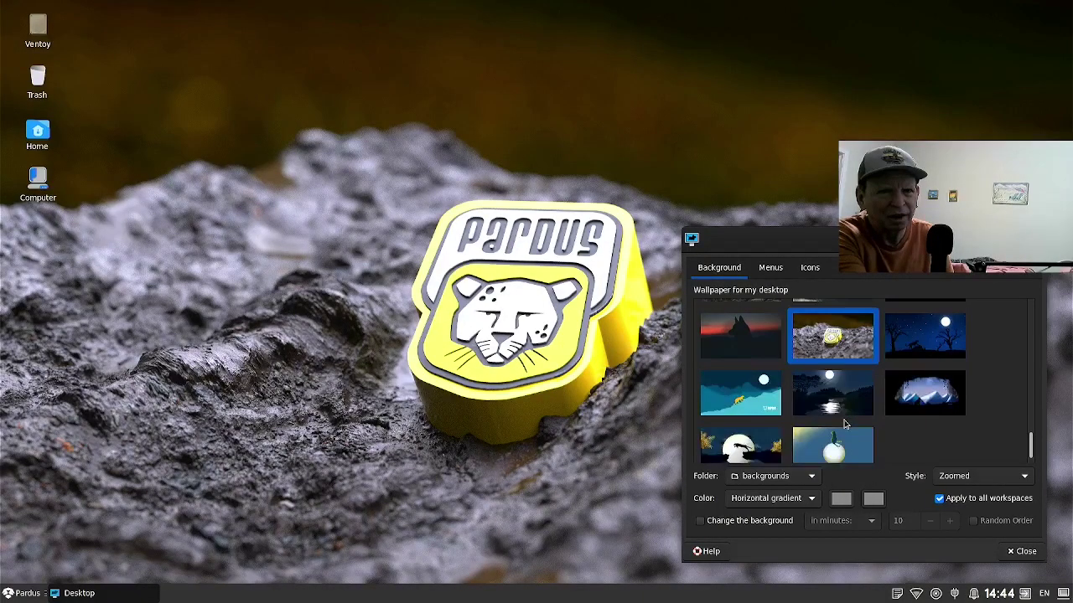
pyautogui.scroll(-1, 844, 420)
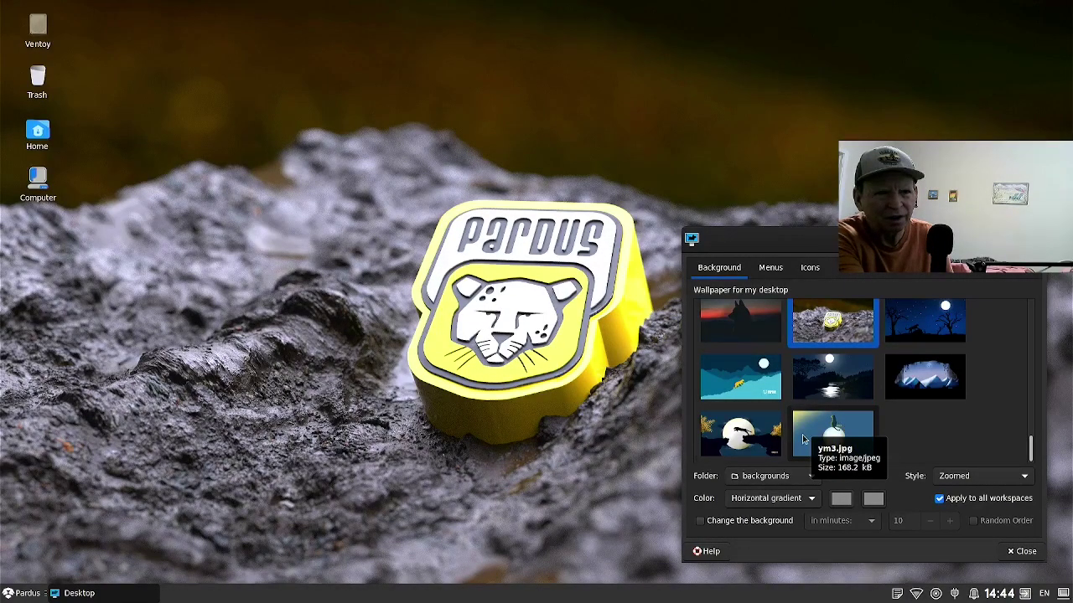
pyautogui.click(775, 445)
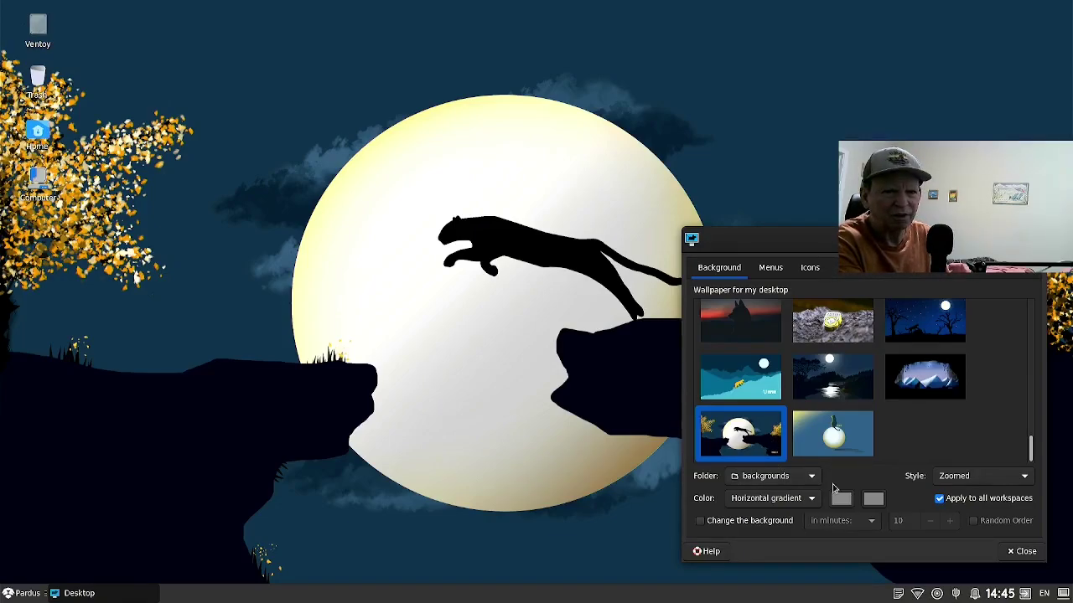
# Close the Desktop Settings dialog.
pyautogui.click(1022, 550)
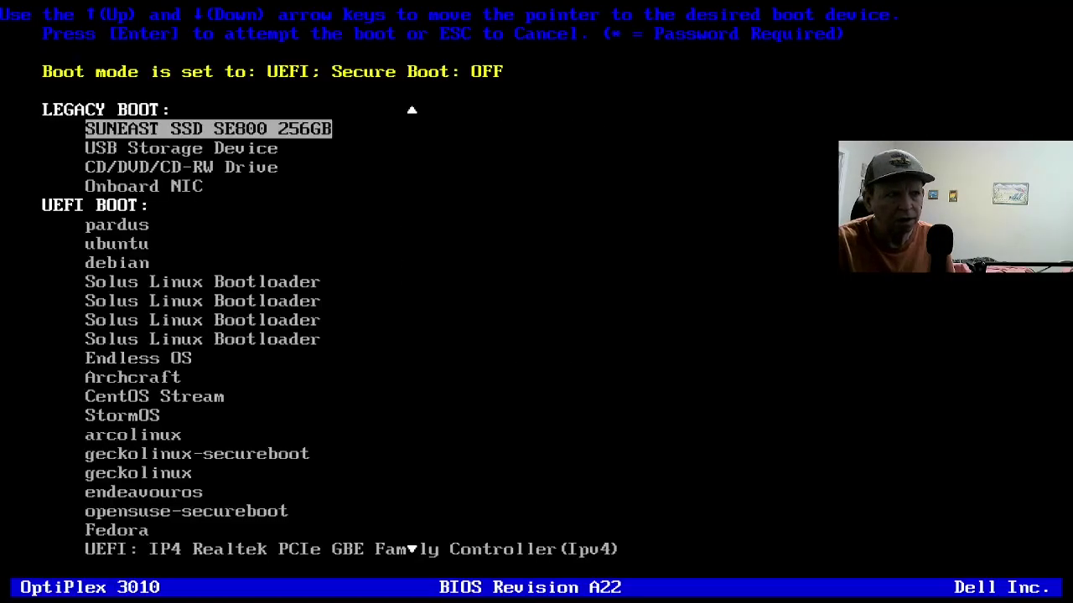
# Move down the Dell boot device list to the UEFI SanDisk USB stick entry.
pyautogui.press('Down')
pyautogui.press('Down')
pyautogui.press('Down')
pyautogui.press('Down')
pyautogui.press('Down')
pyautogui.press('Down')
pyautogui.press('Down')
pyautogui.press('Down')
pyautogui.press('Down')
pyautogui.press('Down')
pyautogui.press('Down')
pyautogui.press('Down')
pyautogui.press('Down')
pyautogui.press('Down')
pyautogui.press('Down')
pyautogui.press('Down')
pyautogui.press('Down')
pyautogui.press('Down')
pyautogui.press('Down')
pyautogui.press('Down')
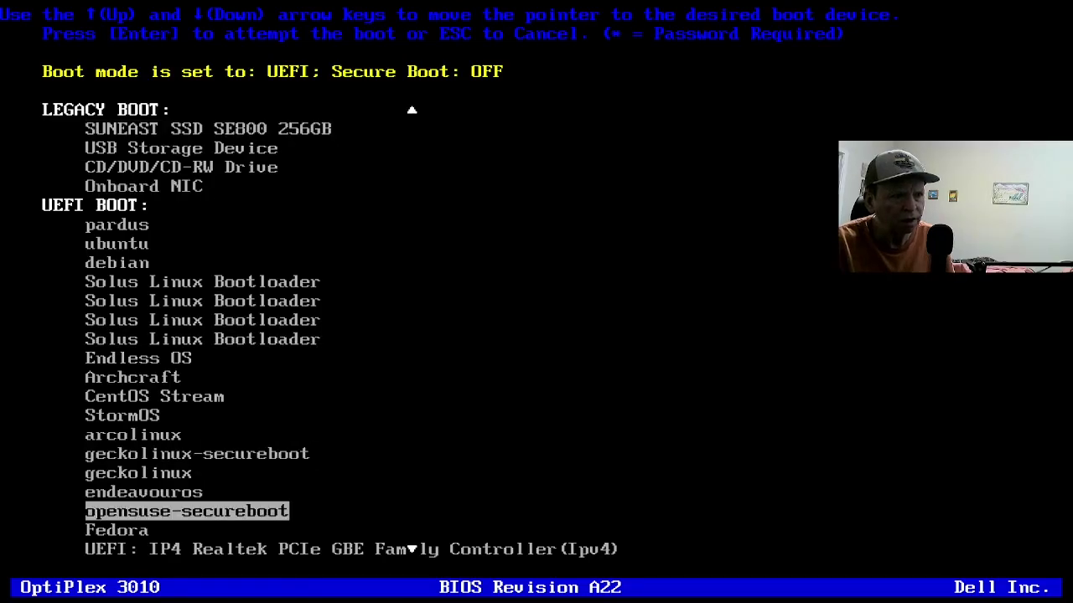
pyautogui.press('Down')
pyautogui.press('Down')
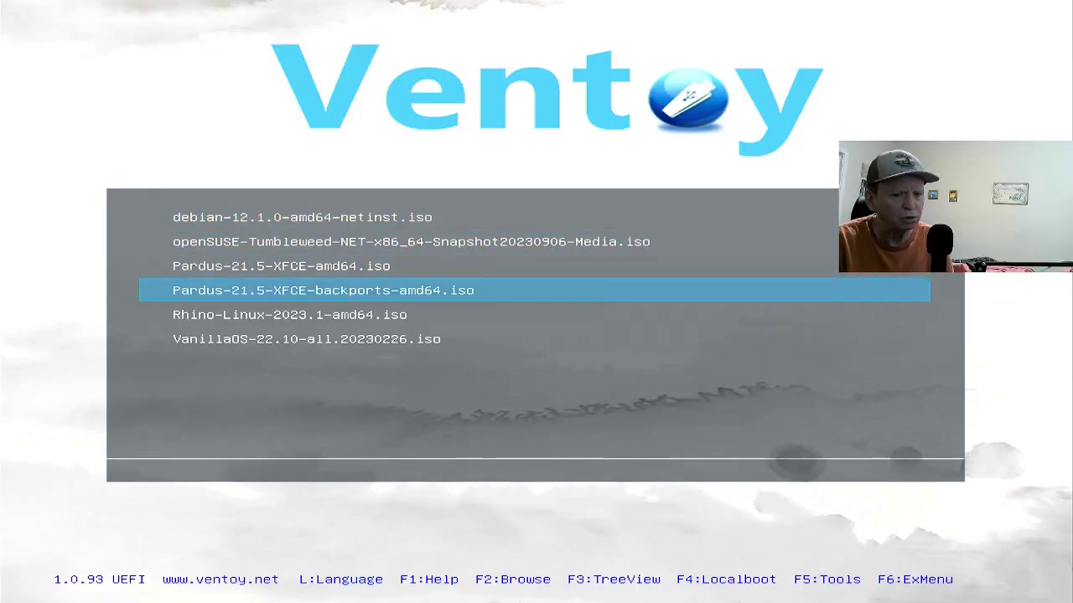
# Boot the Pardus ISO in normal mode and choose English in the Pardus boot menu.
pyautogui.press('Return')
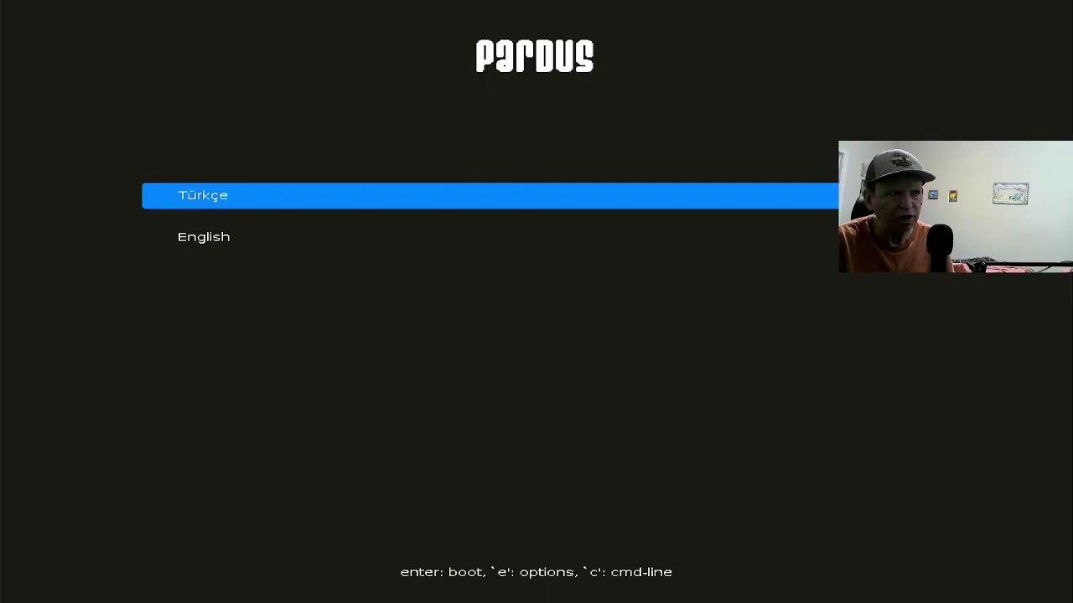
pyautogui.press('Down')
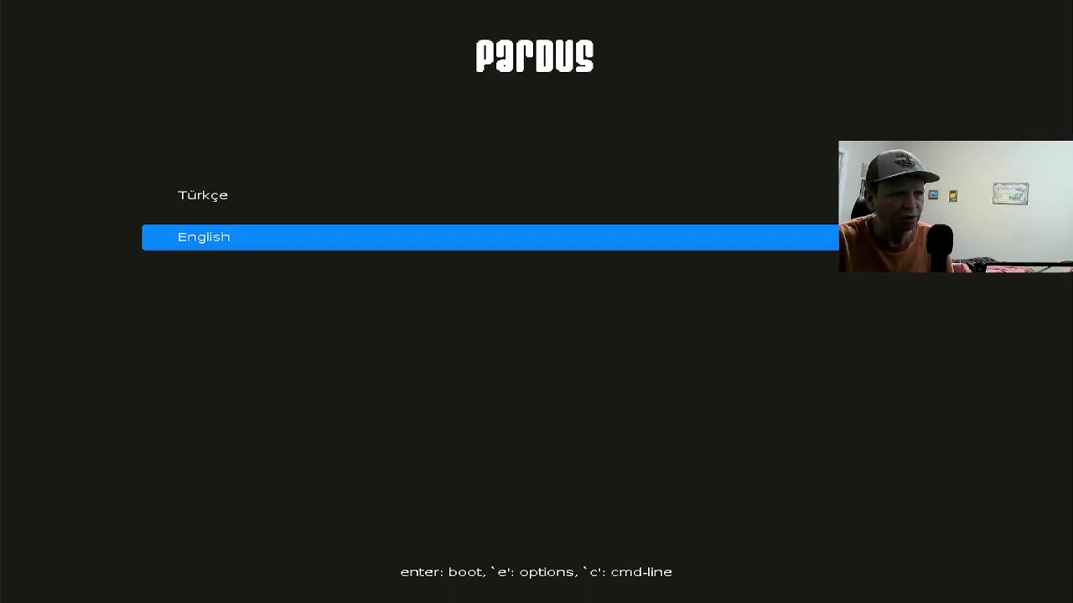
pyautogui.press('Return')
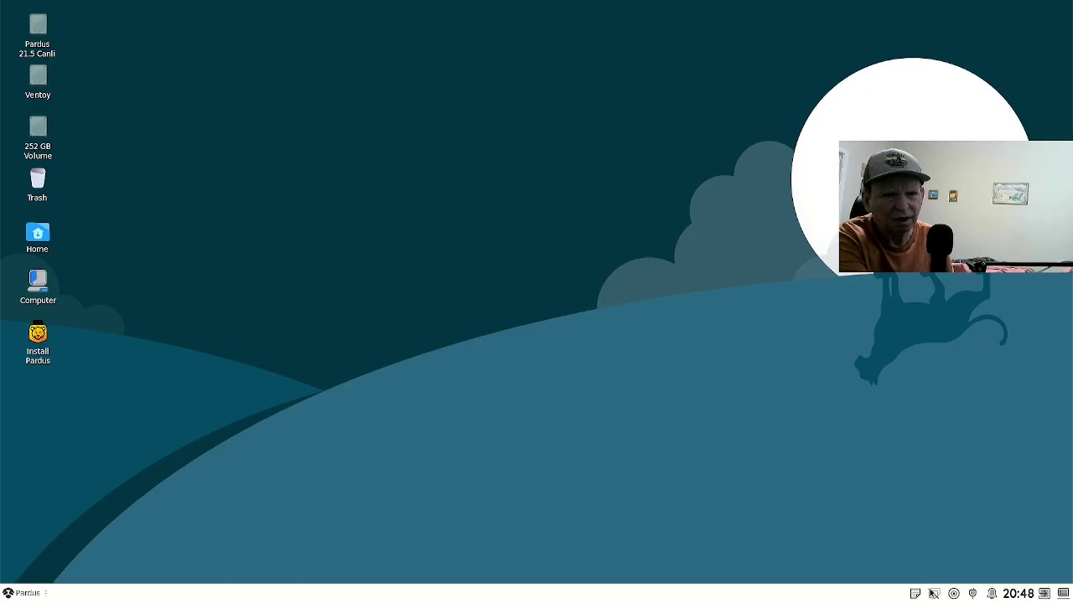
# Join the home Wi-Fi network from the tray's network list, entering its password.
pyautogui.click(933, 593)
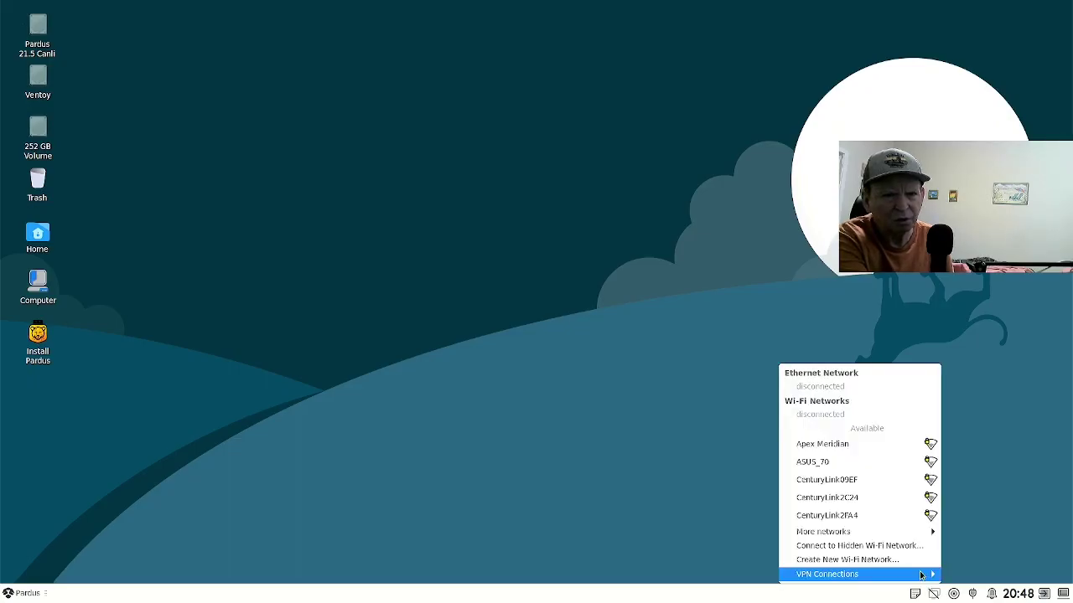
pyautogui.moveTo(856, 535)
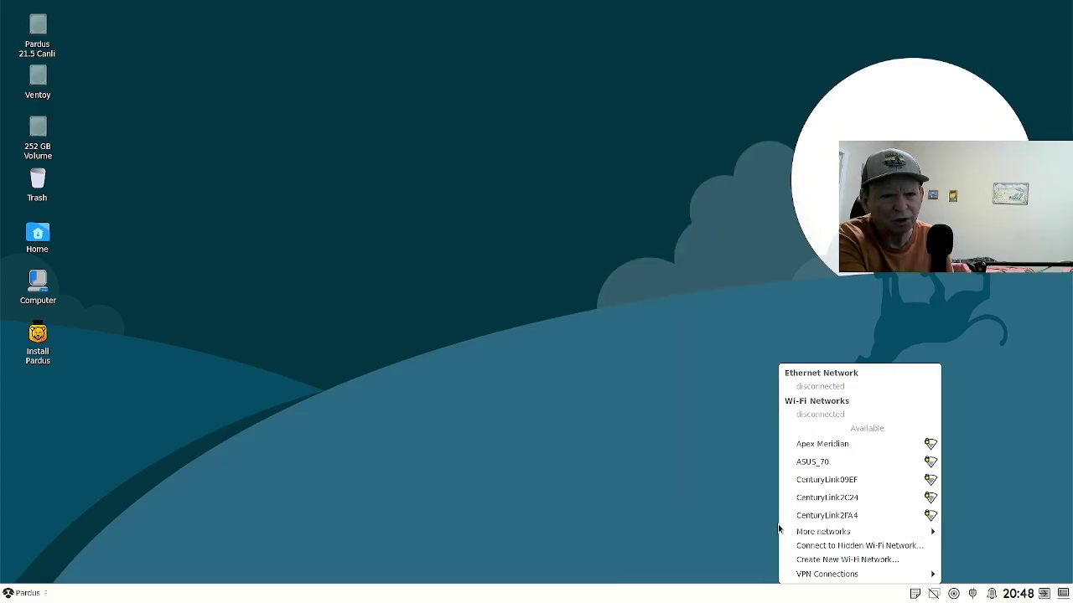
pyautogui.moveTo(780, 531)
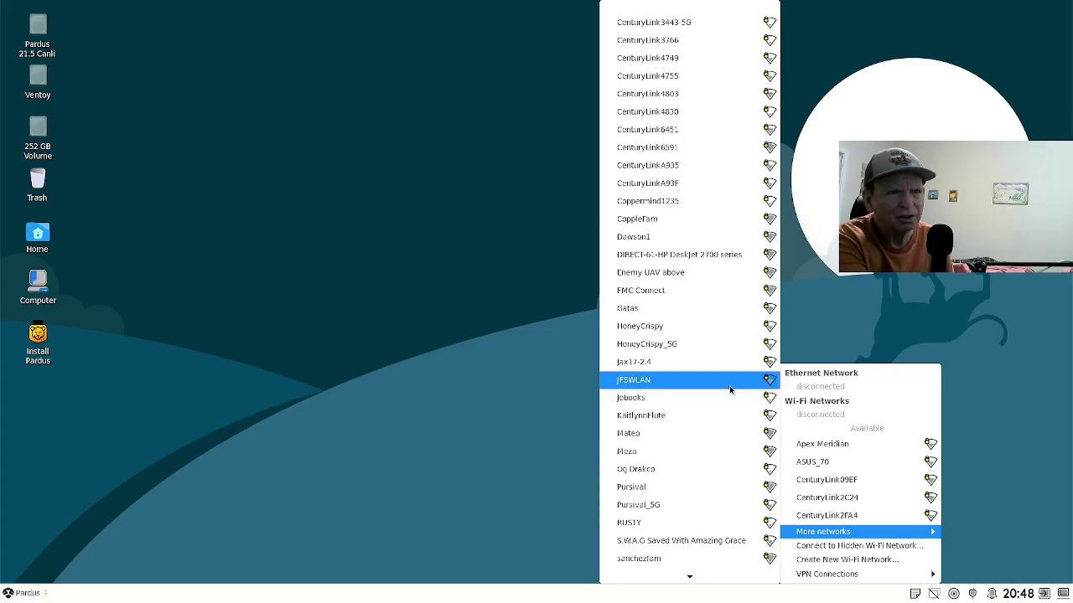
pyautogui.click(712, 225)
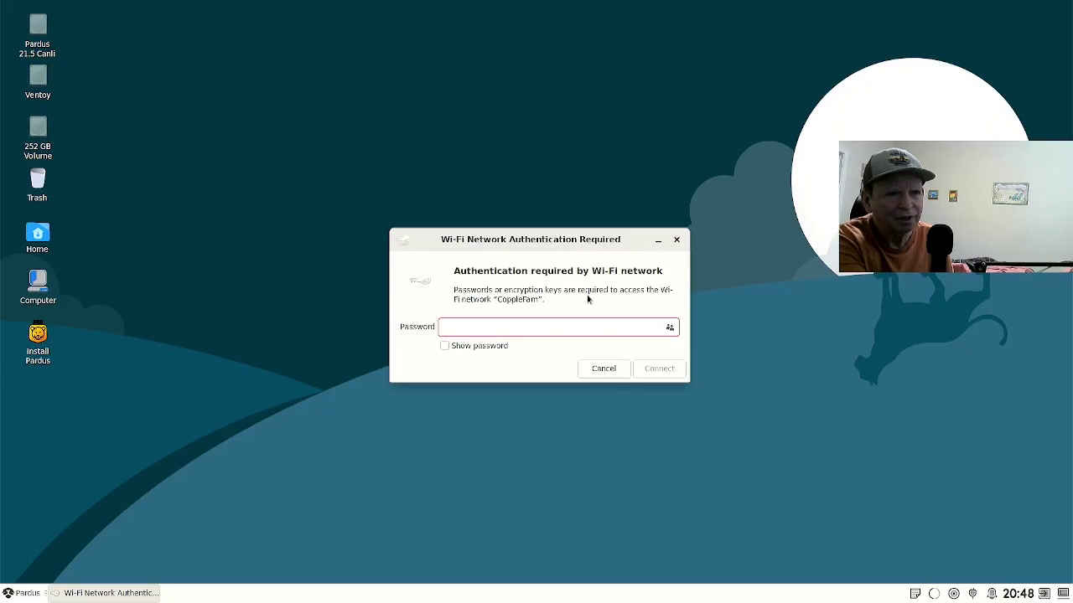
pyautogui.click(561, 327)
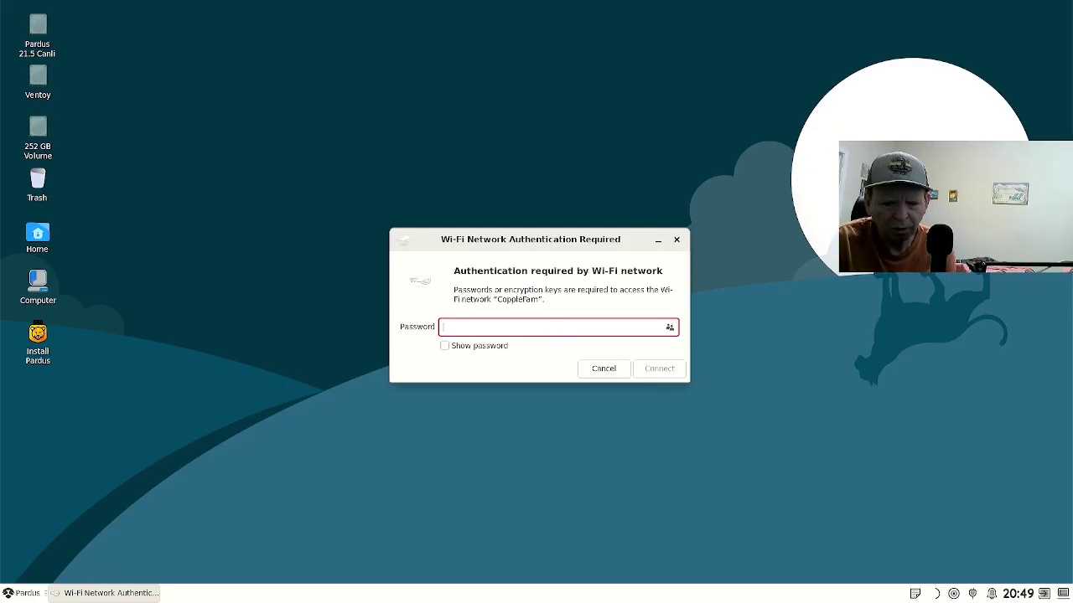
pyautogui.write('•••••••')
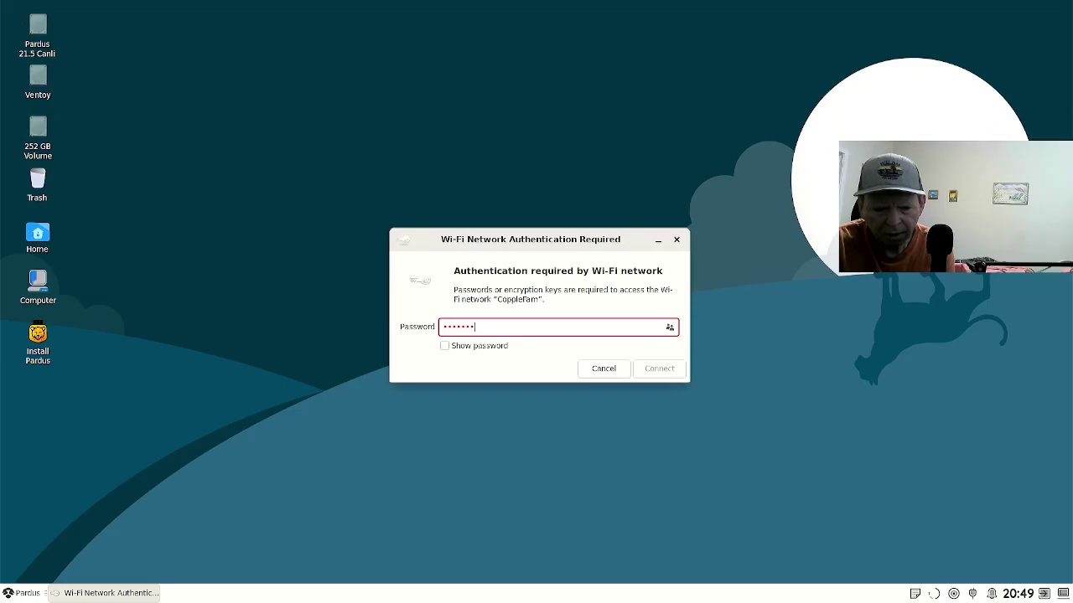
pyautogui.write('••••')
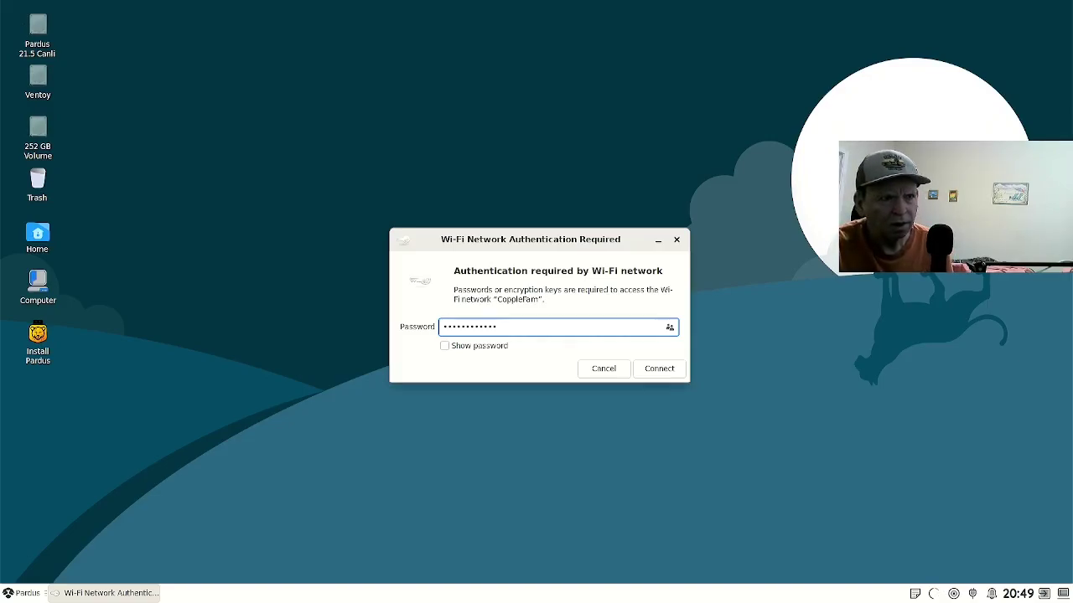
pyautogui.press('Return')
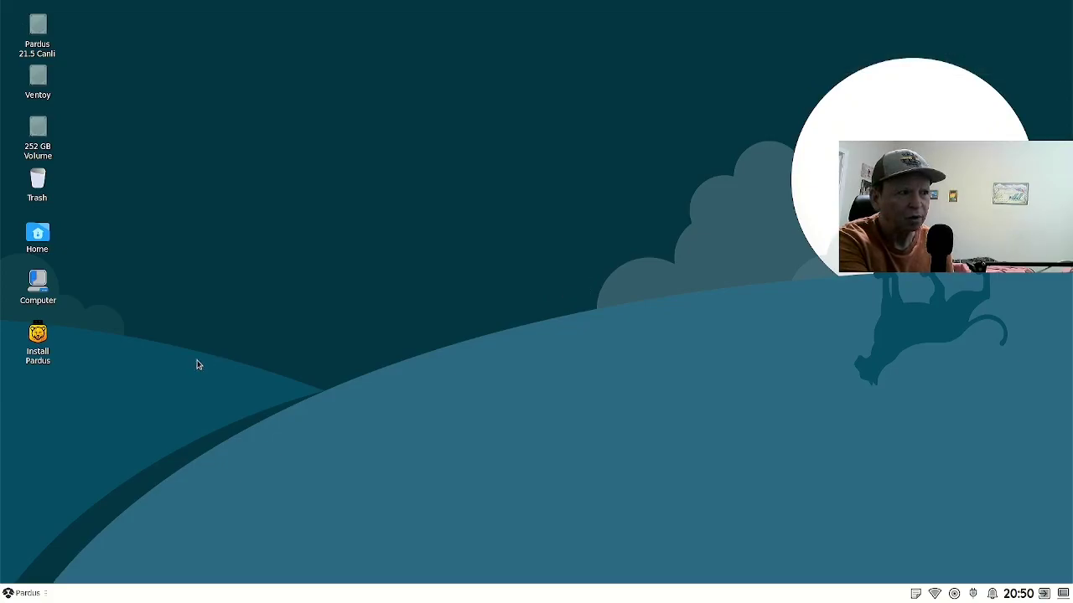
# Launch Install Pardus from the desktop and get past the installer's Welcome page.
pyautogui.click(38, 337)
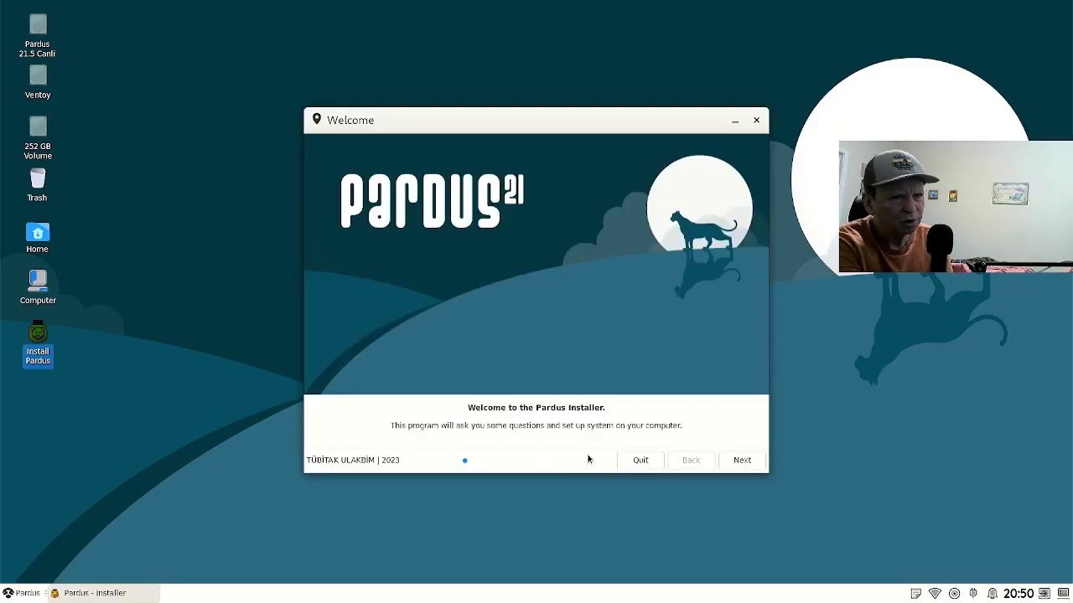
pyautogui.click(724, 461)
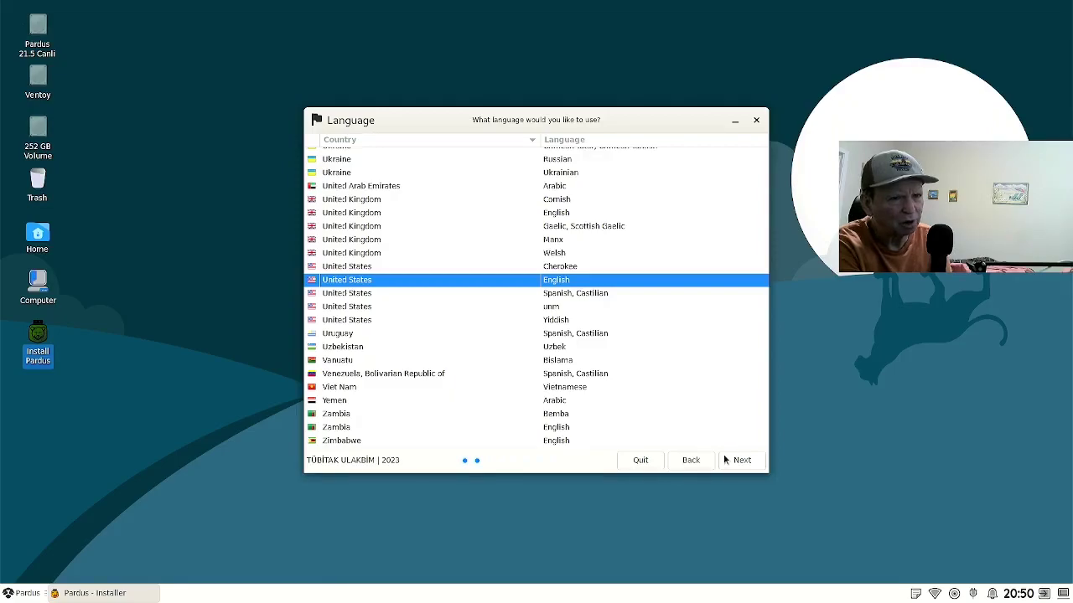
# Keep United States English as the language and select the English (US) keyboard layout.
pyautogui.click(740, 460)
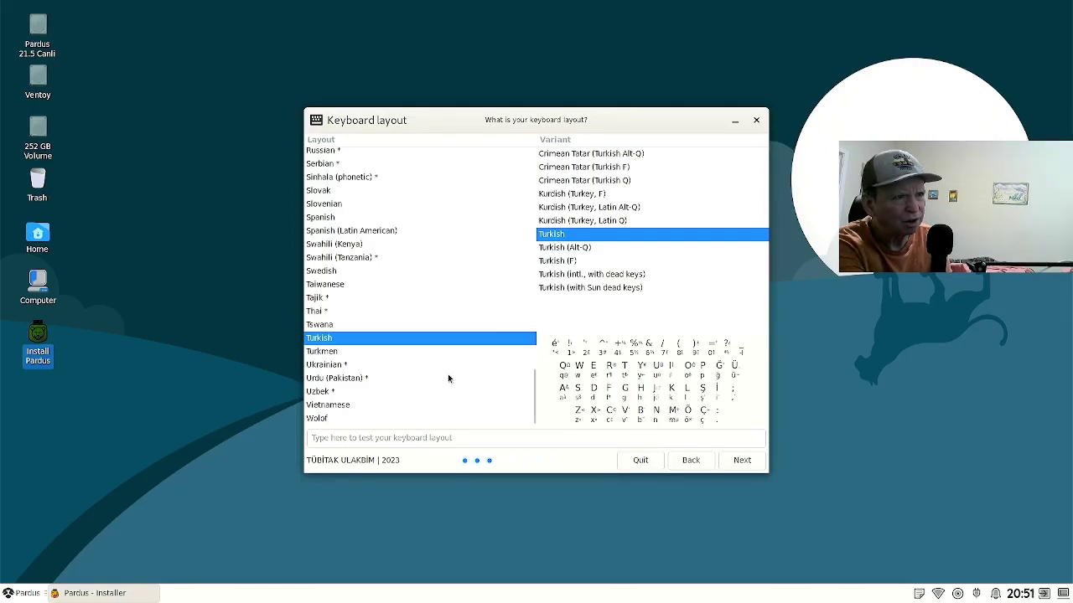
pyautogui.scroll(5, 448, 378)
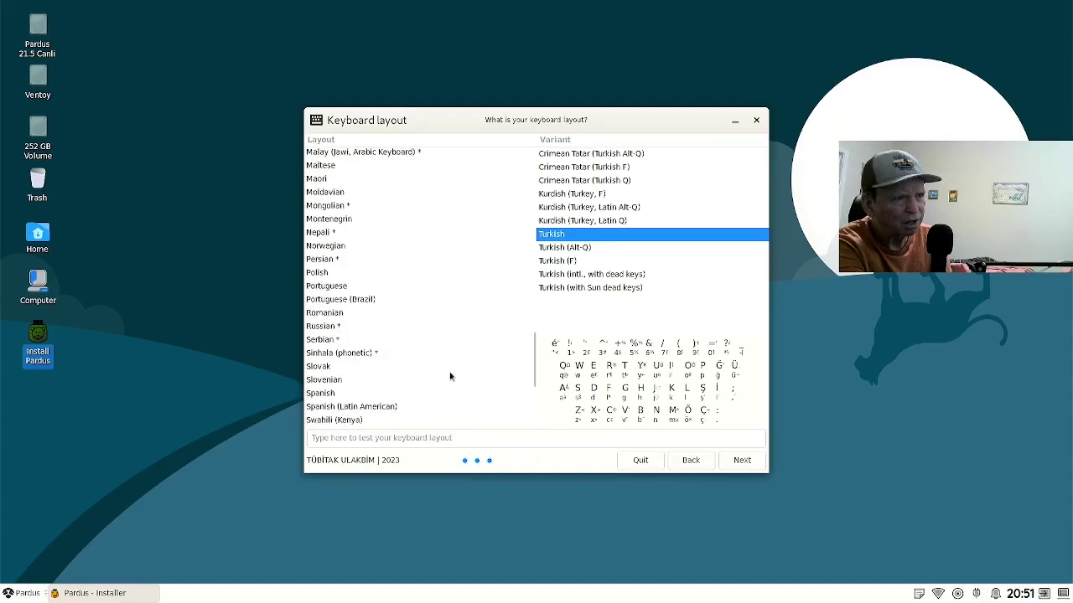
pyautogui.scroll(8, 449, 376)
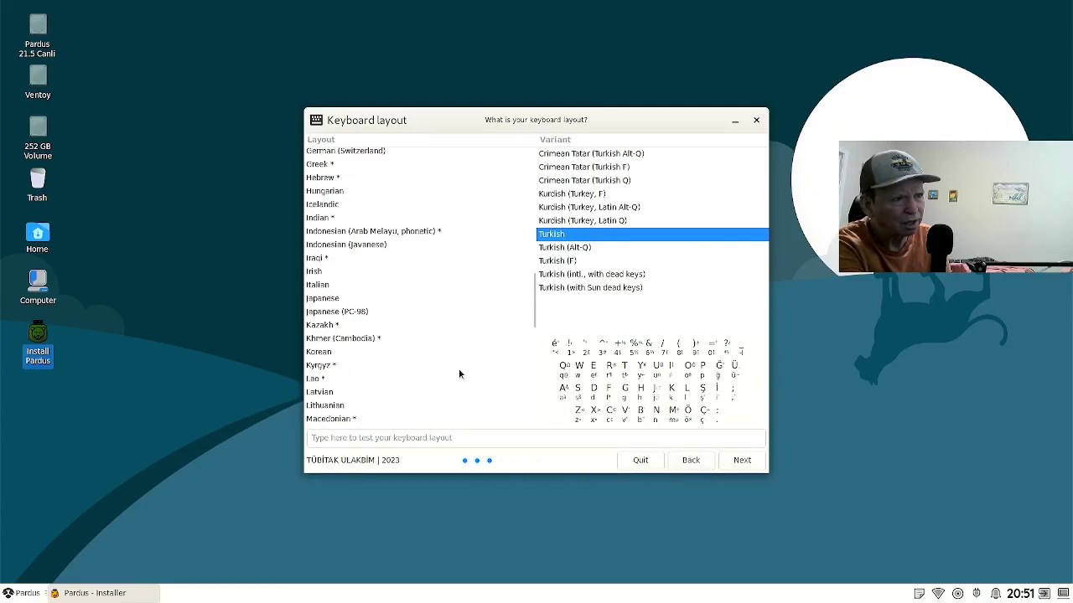
pyautogui.scroll(7, 460, 374)
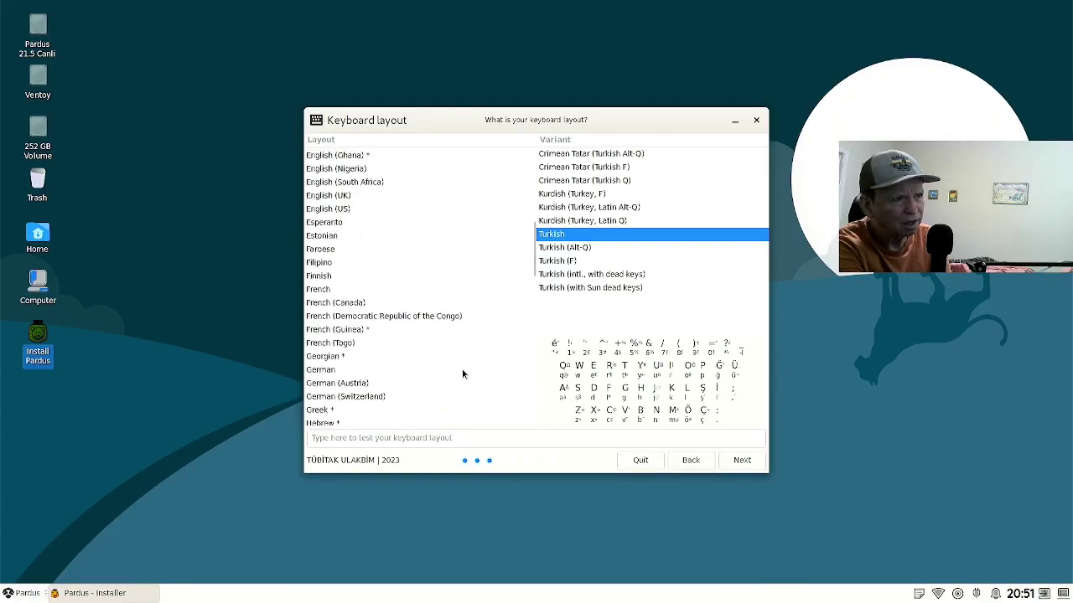
pyautogui.click(345, 213)
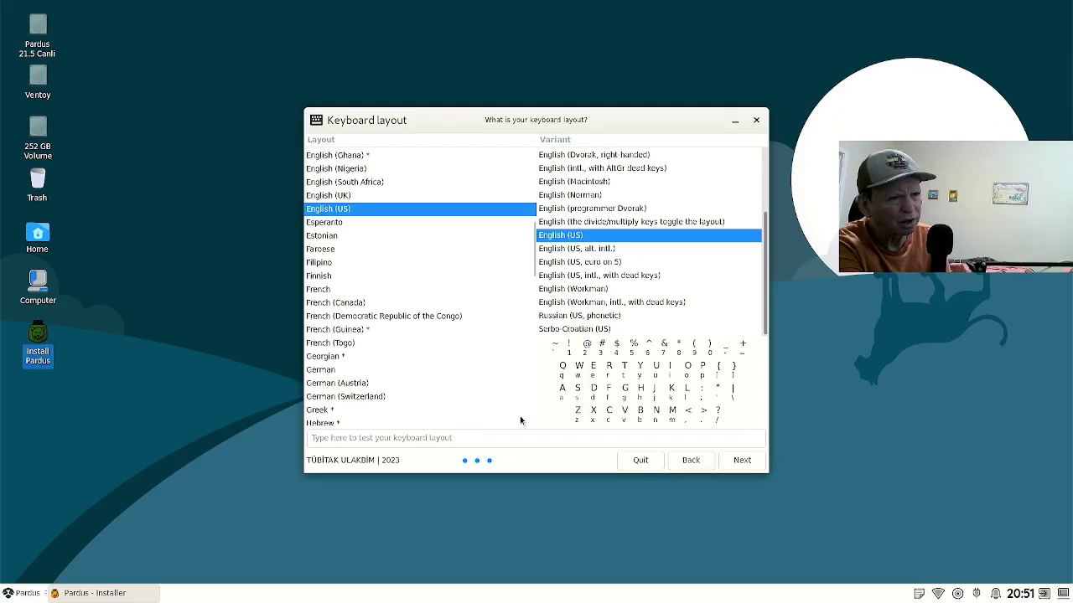
pyautogui.click(524, 443)
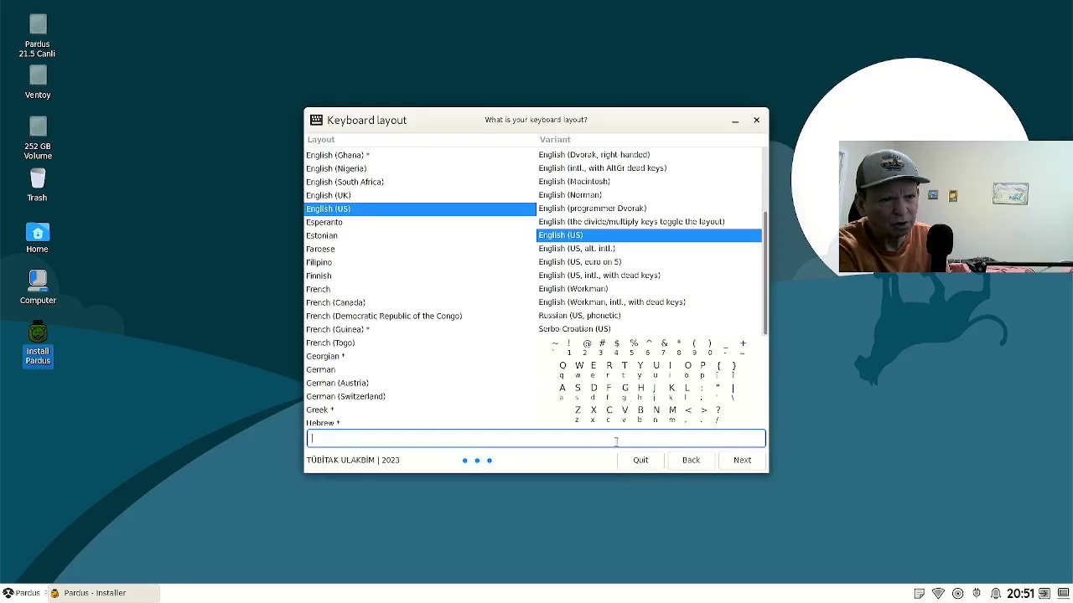
# Confirm the English (US) layout and set the timezone to America/Denver.
pyautogui.click(742, 465)
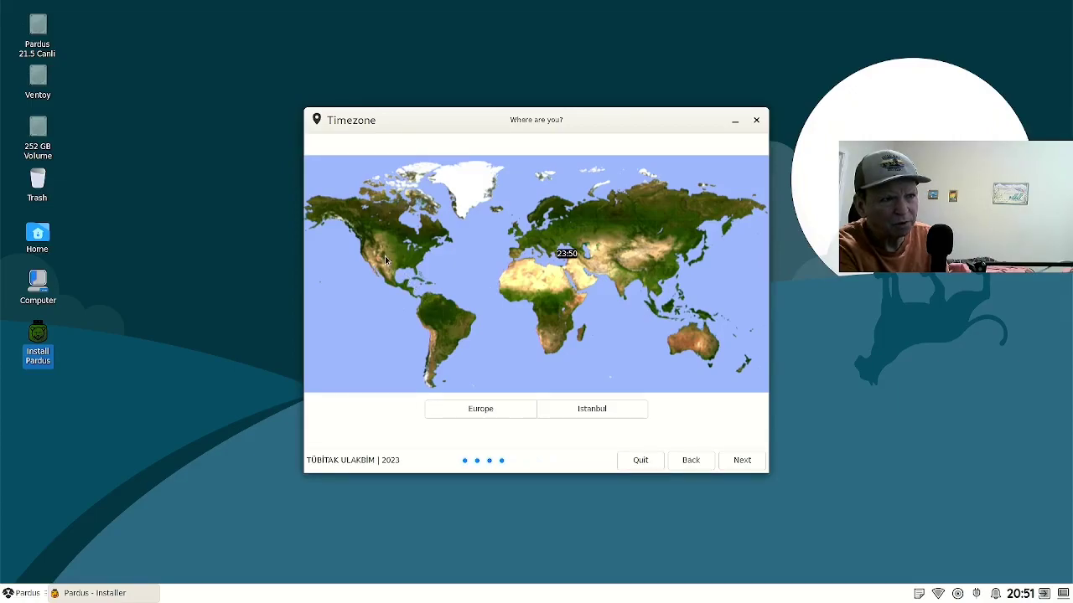
pyautogui.click(385, 255)
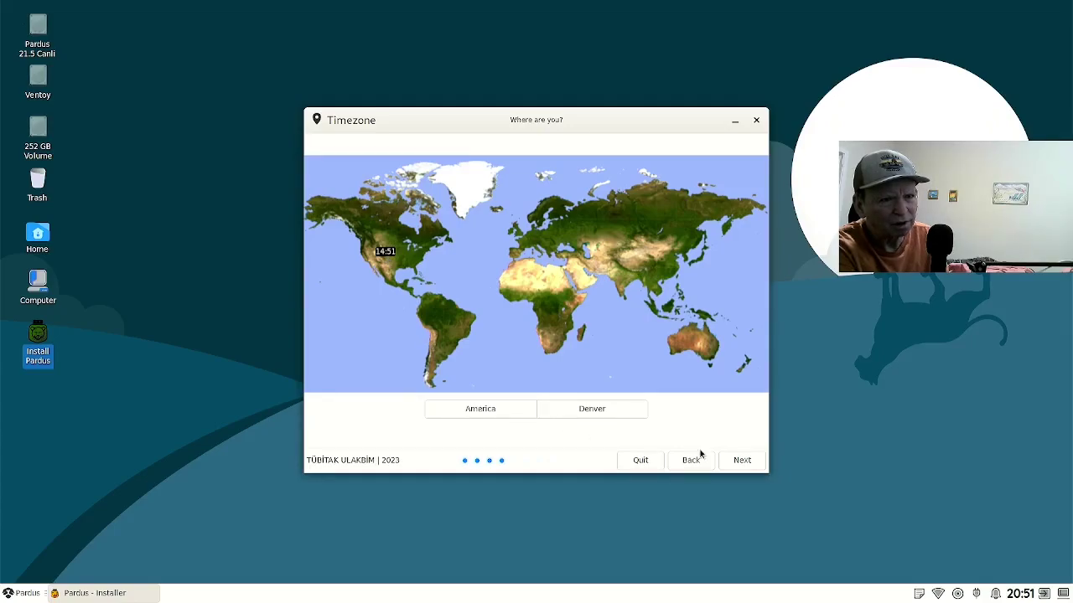
pyautogui.click(724, 459)
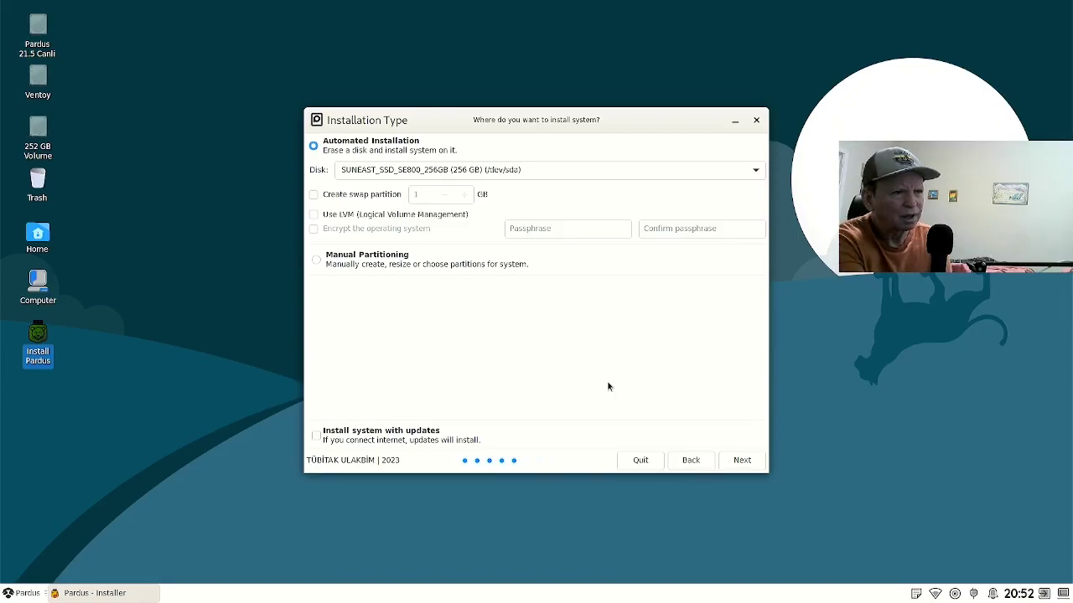
# Enable a 4 GB swap partition for the automated install on the SUNEAST SSD.
pyautogui.click(315, 195)
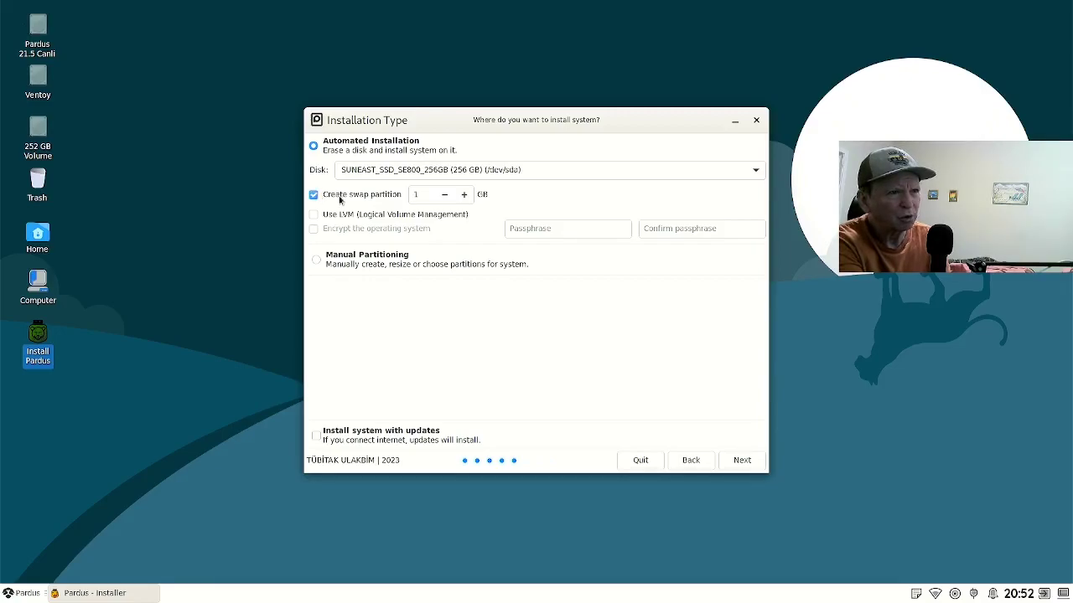
pyautogui.click(465, 194)
pyautogui.click(465, 194)
pyautogui.click(465, 194)
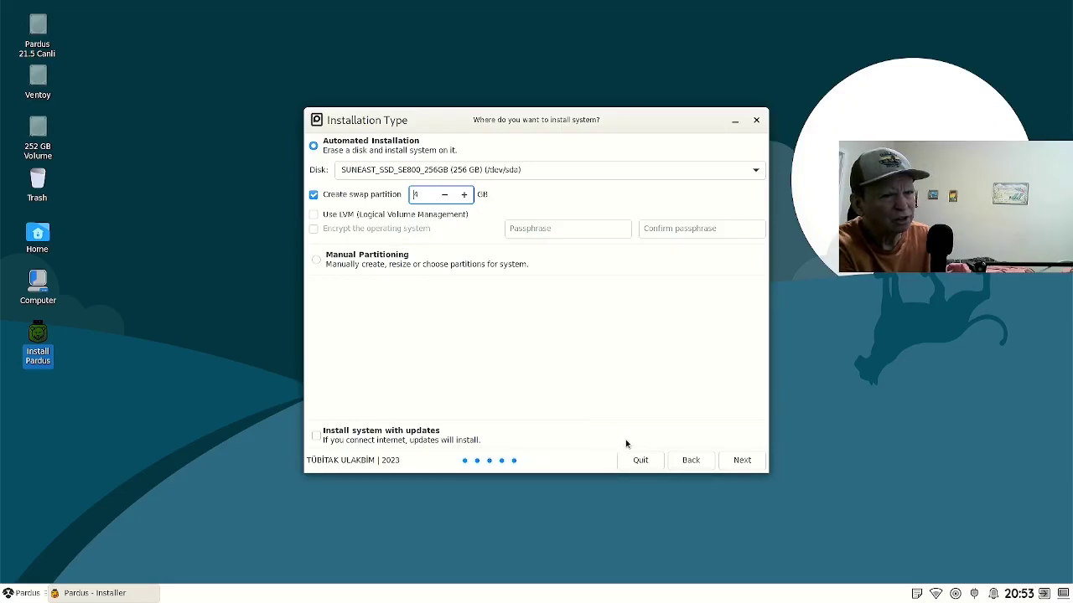
pyautogui.click(728, 464)
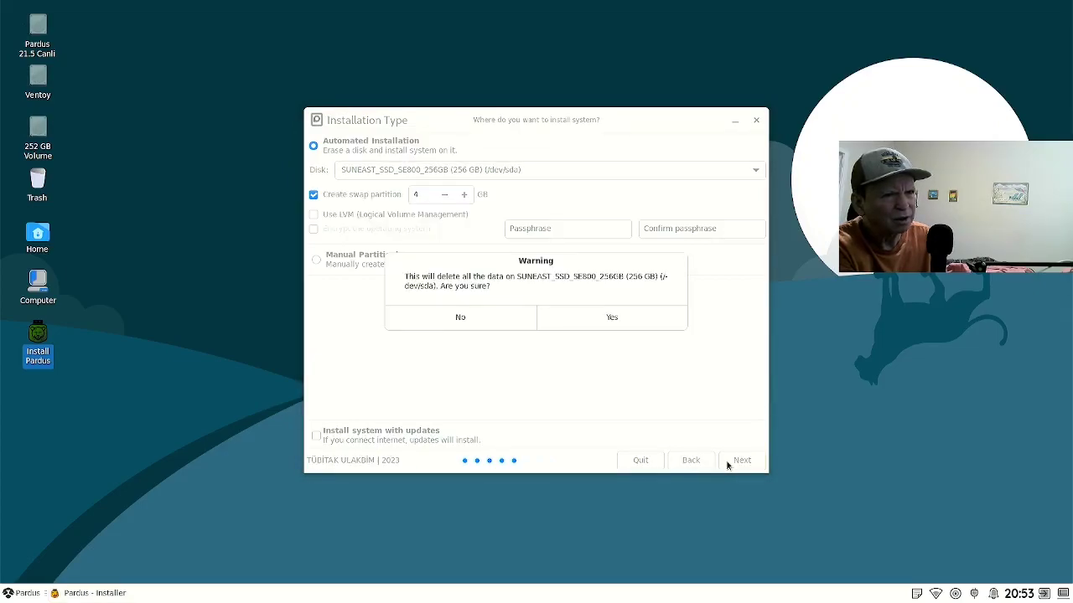
# Confirm wiping the SSD and enter the user's full name.
pyautogui.click(582, 319)
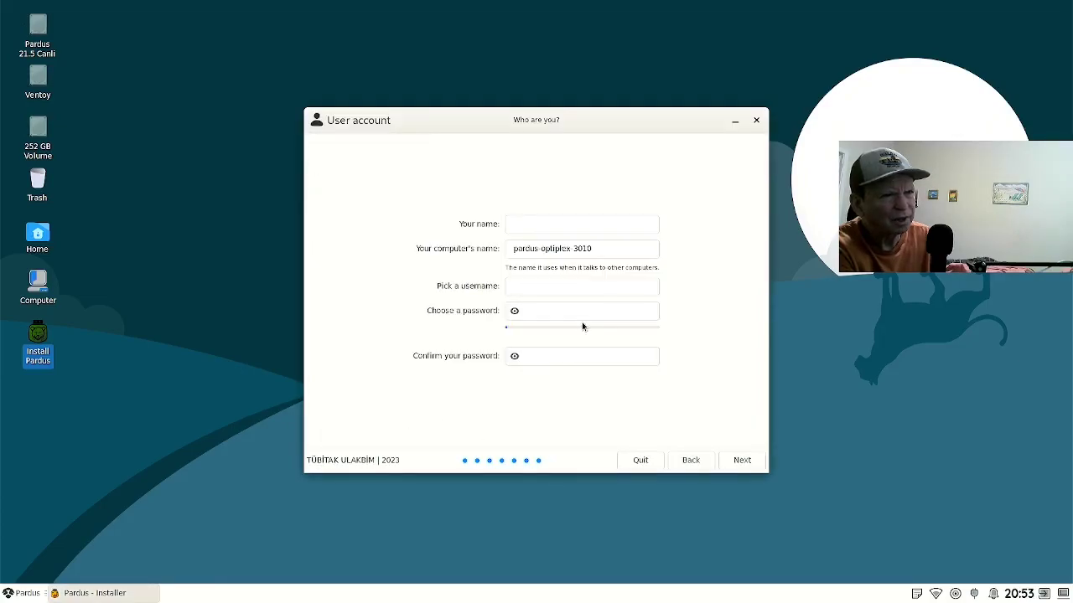
pyautogui.click(560, 221)
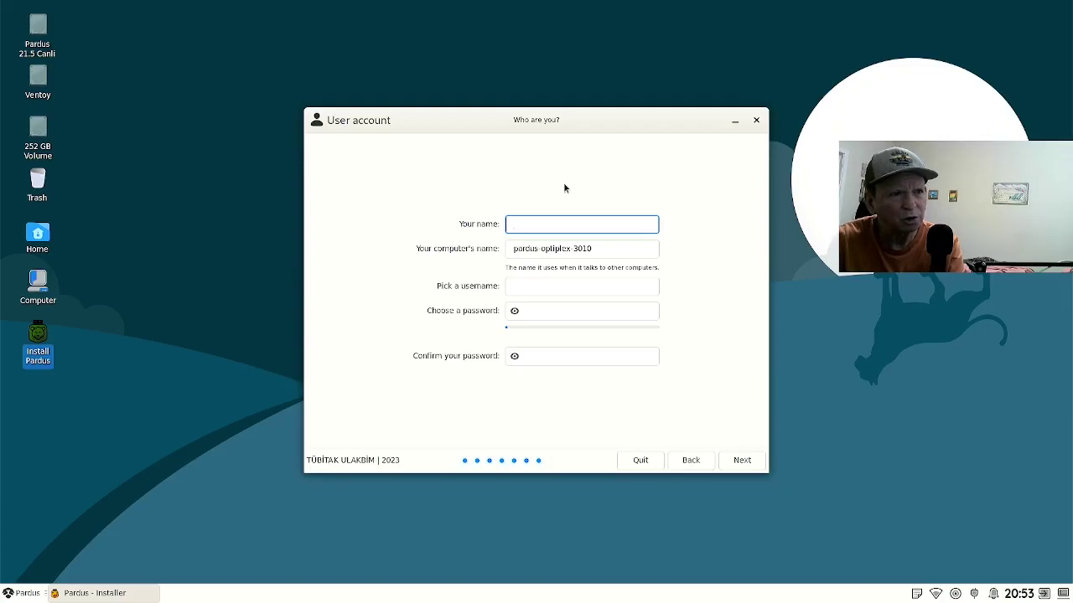
pyautogui.write('Rick')
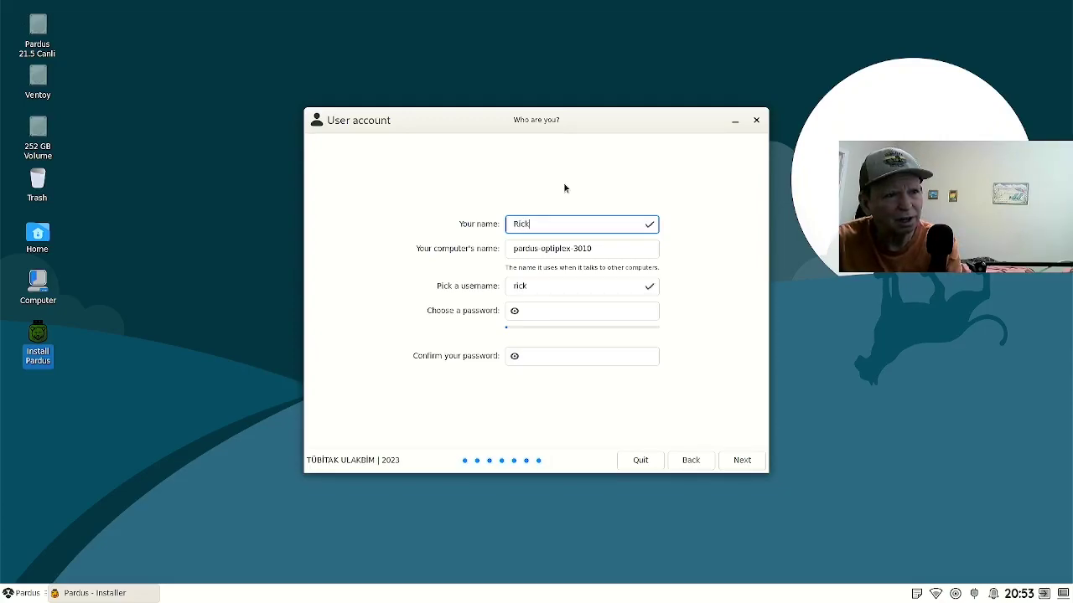
pyautogui.write(' d')
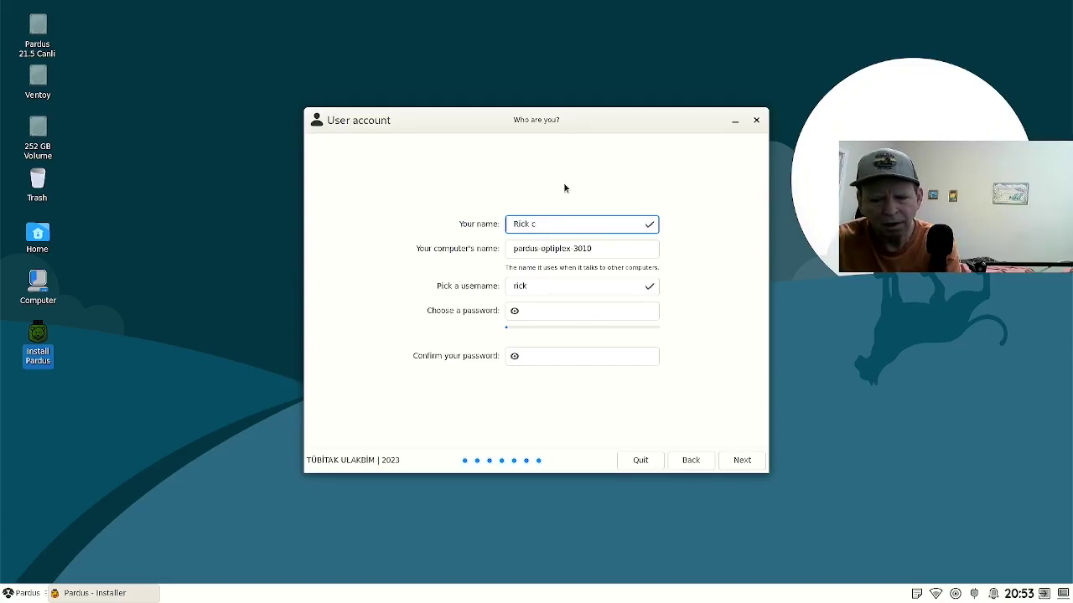
pyautogui.press('BackSpace')
pyautogui.write('Cop')
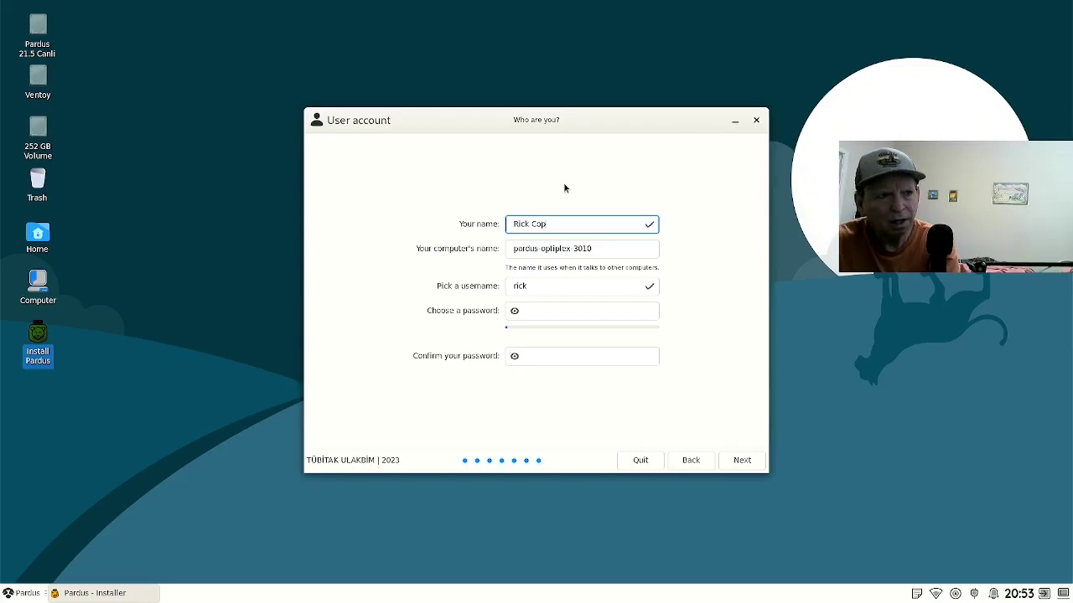
pyautogui.write('ple')
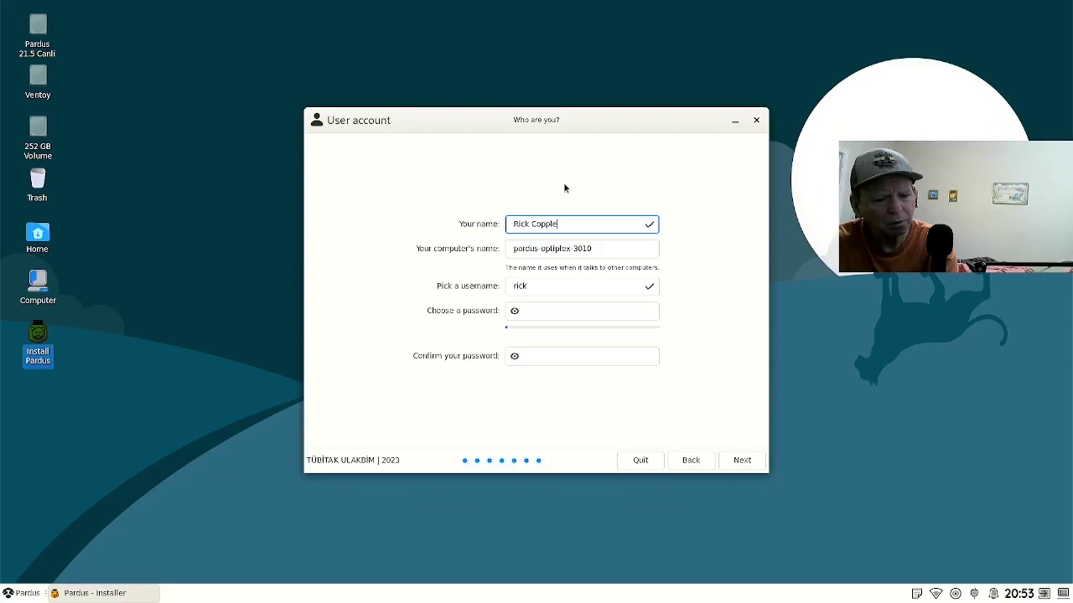
# Set computer name 'dello', keep the suggested username, and enter and confirm the password.
pyautogui.press('Tab')
pyautogui.write('dellc')
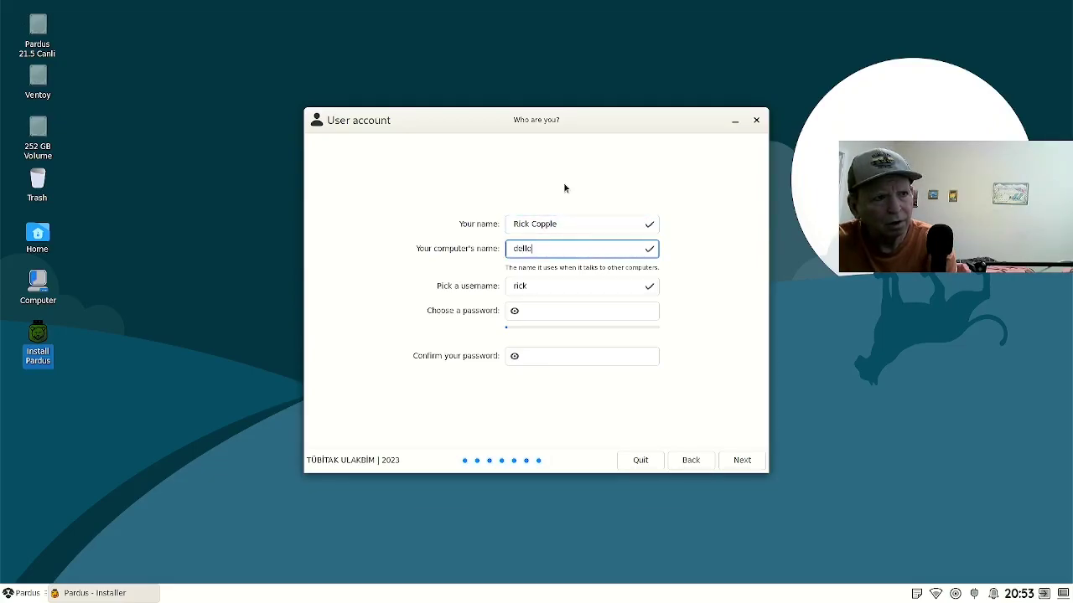
pyautogui.press('Tab')
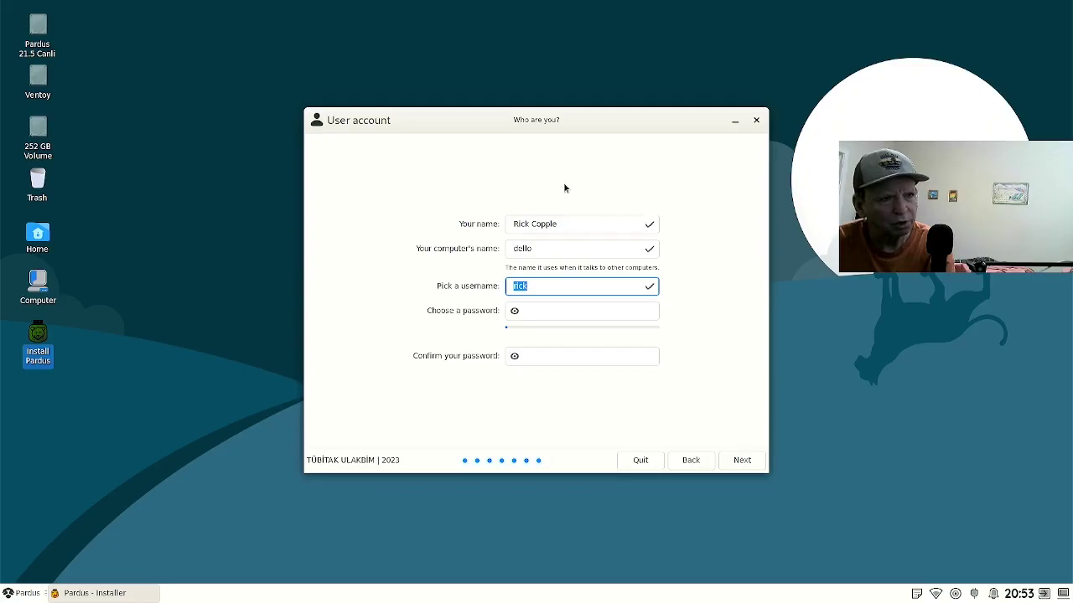
pyautogui.press('Tab')
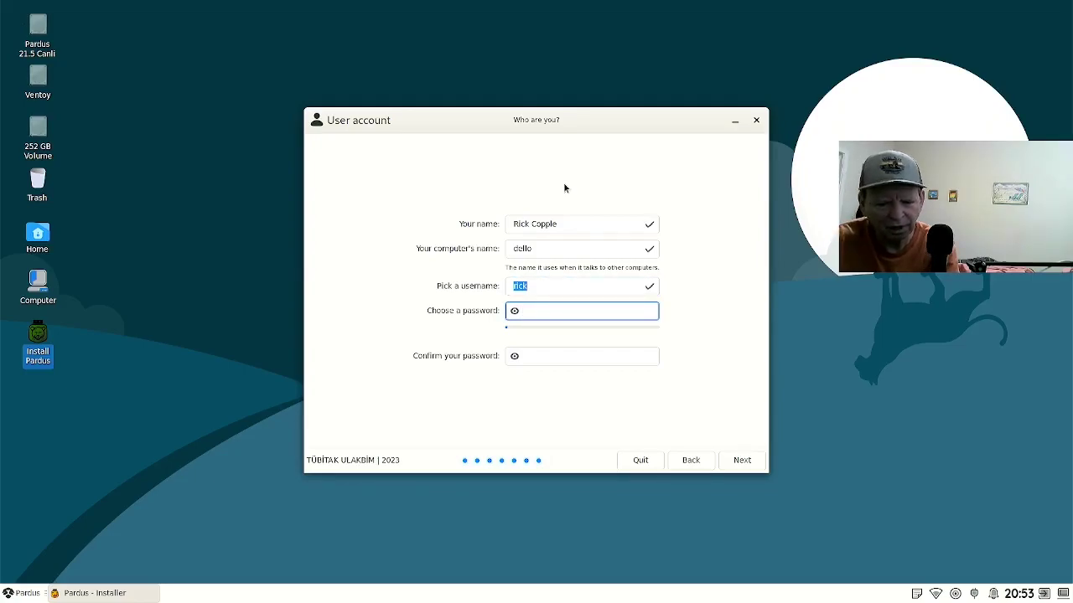
pyautogui.write('pardu')
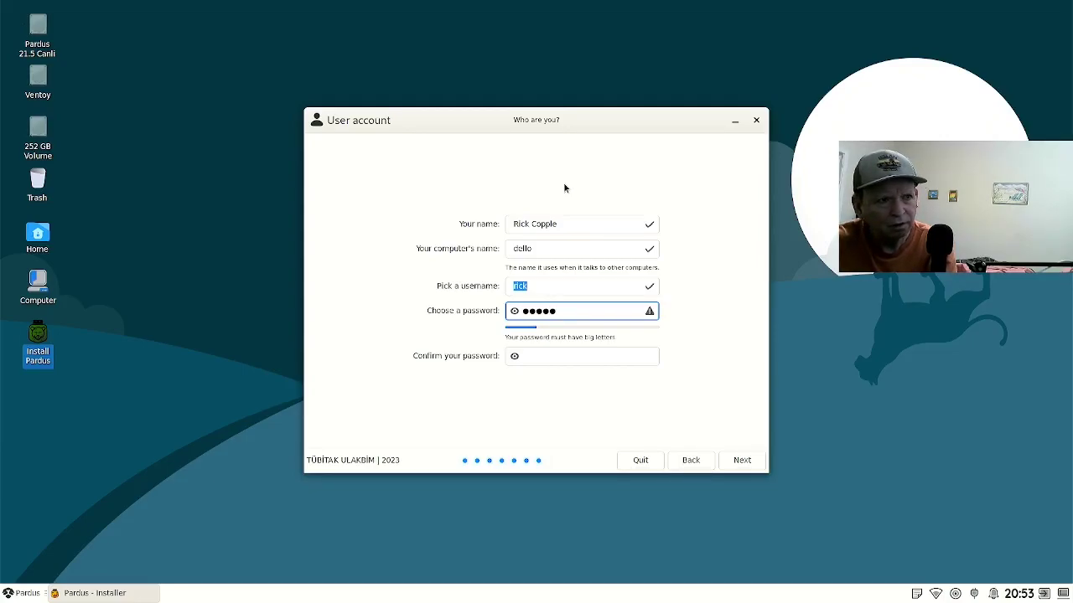
pyautogui.write('s')
pyautogui.press('Tab')
pyautogui.write('p')
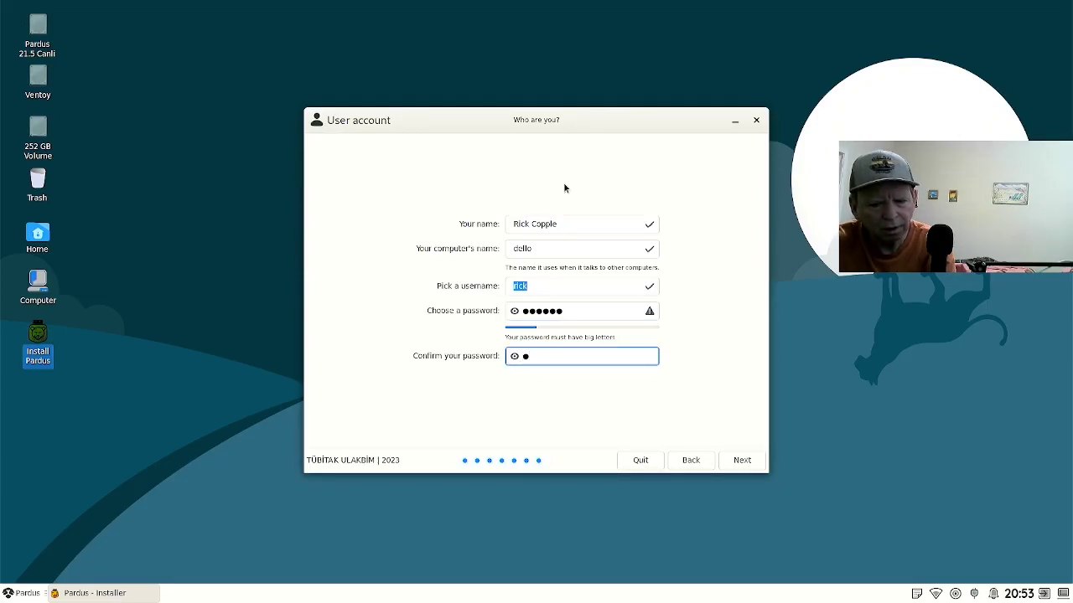
pyautogui.write('ardus')
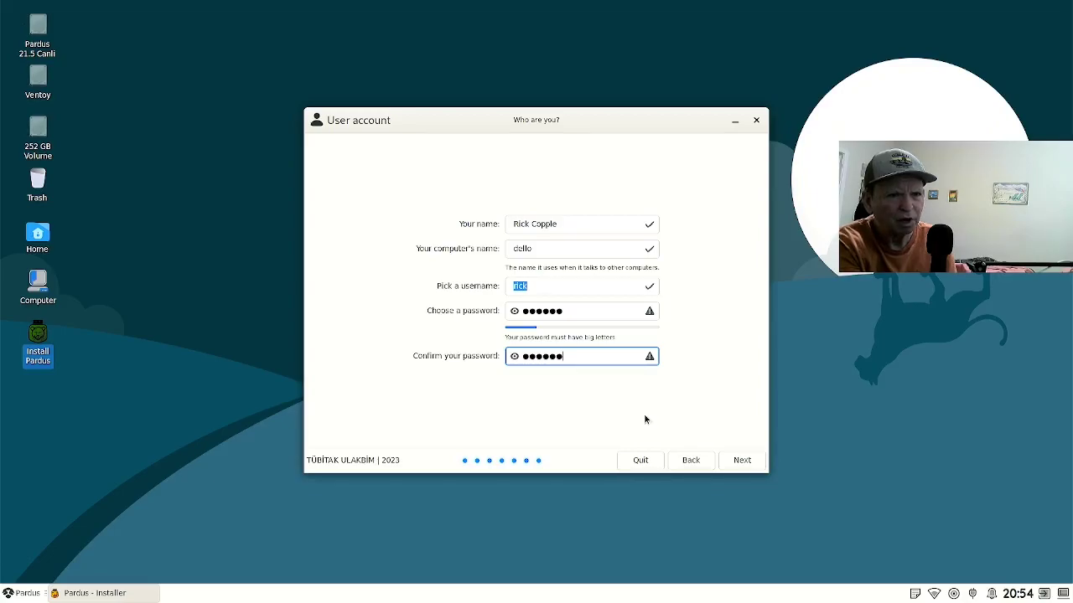
# Submit the user account details and accept the weak-password warning.
pyautogui.click(726, 457)
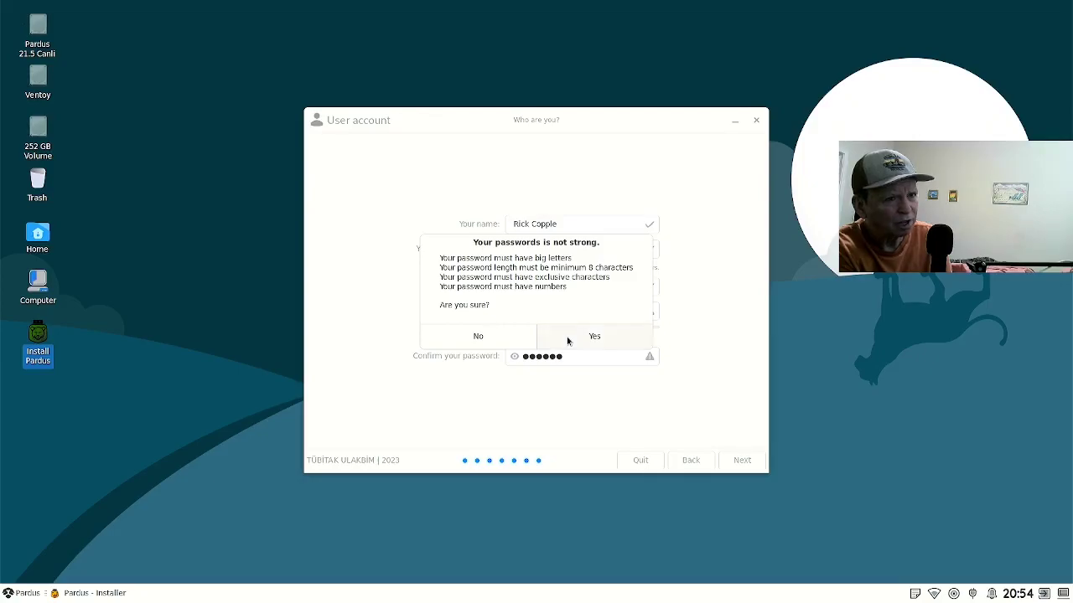
pyautogui.click(568, 340)
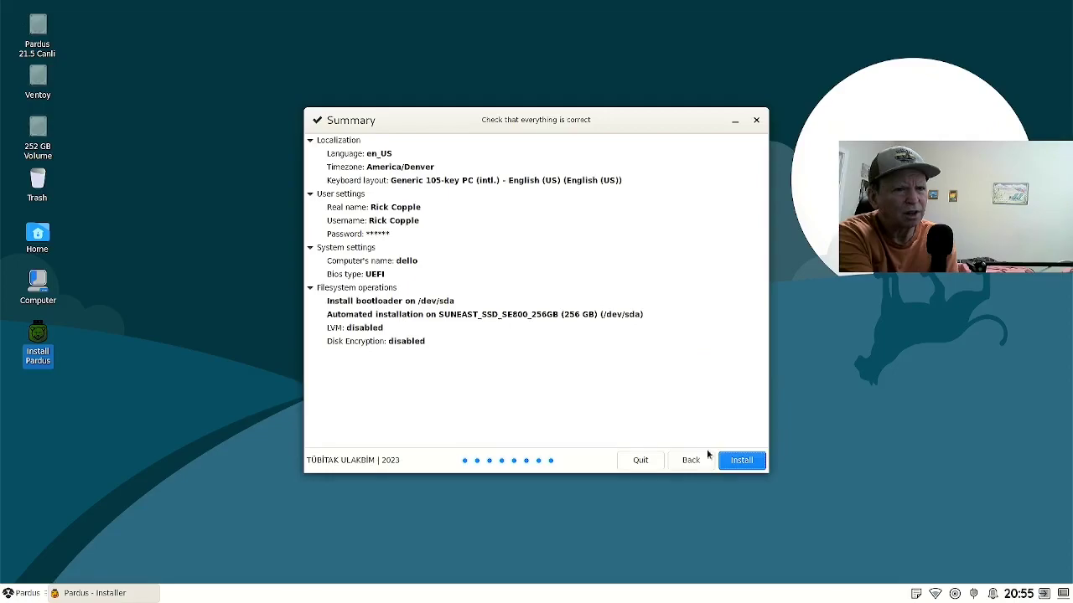
# Start the installation from the Summary page and let it run to 100%.
pyautogui.click(729, 463)
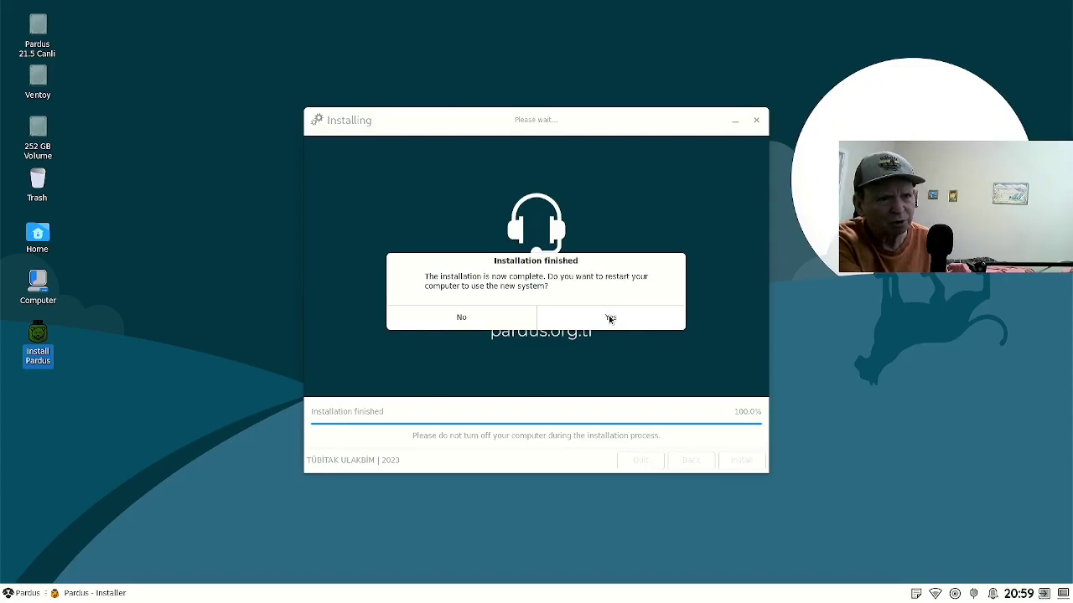
# Restart the computer into the newly installed Pardus system.
pyautogui.click(610, 318)
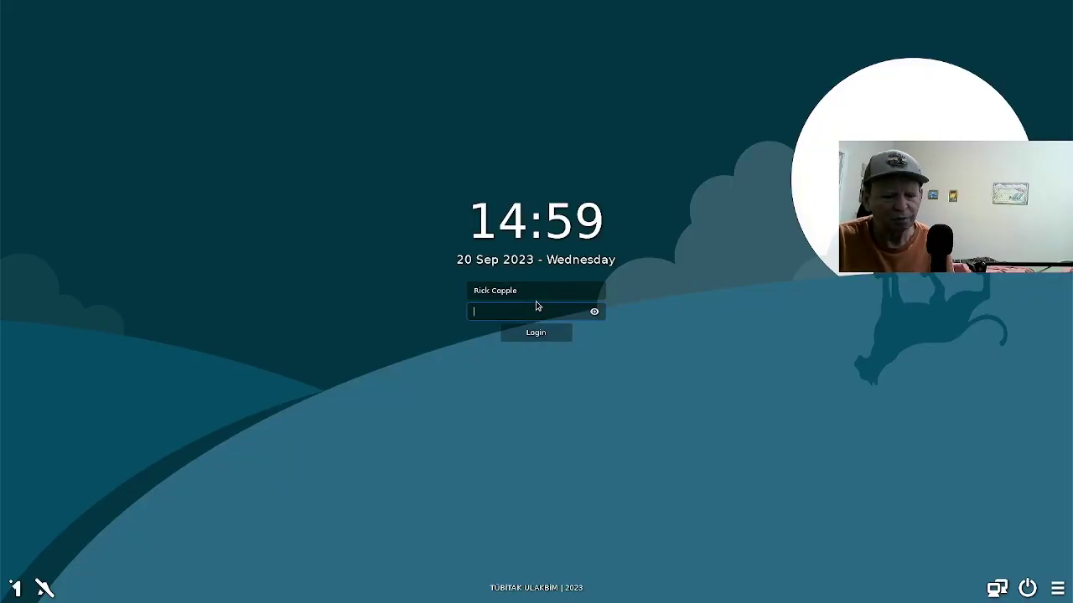
# Enter the account password in the login screen's password field.
pyautogui.write('****')
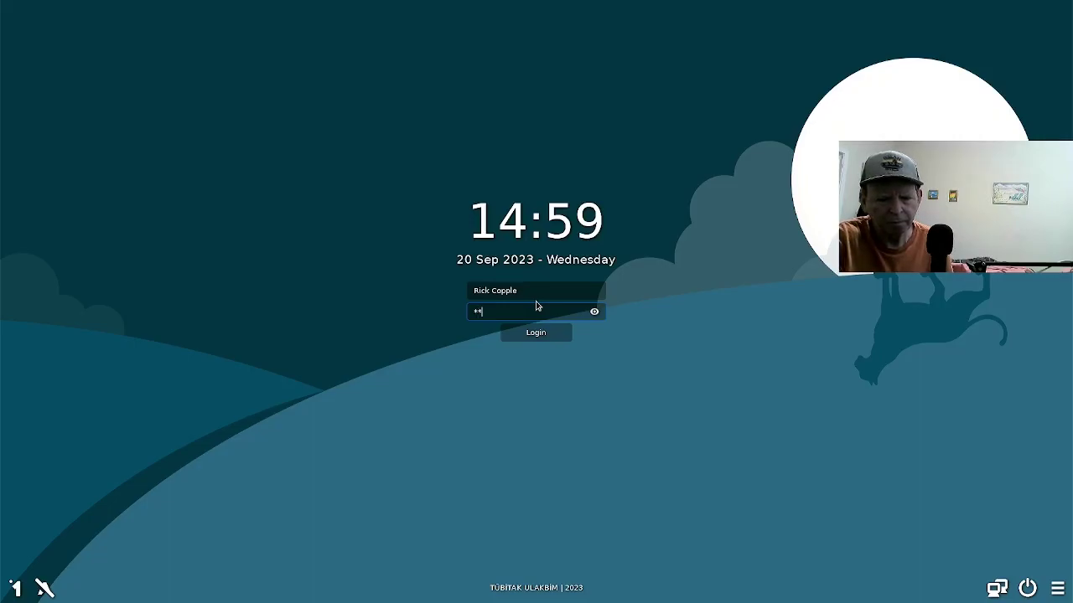
pyautogui.write('**')
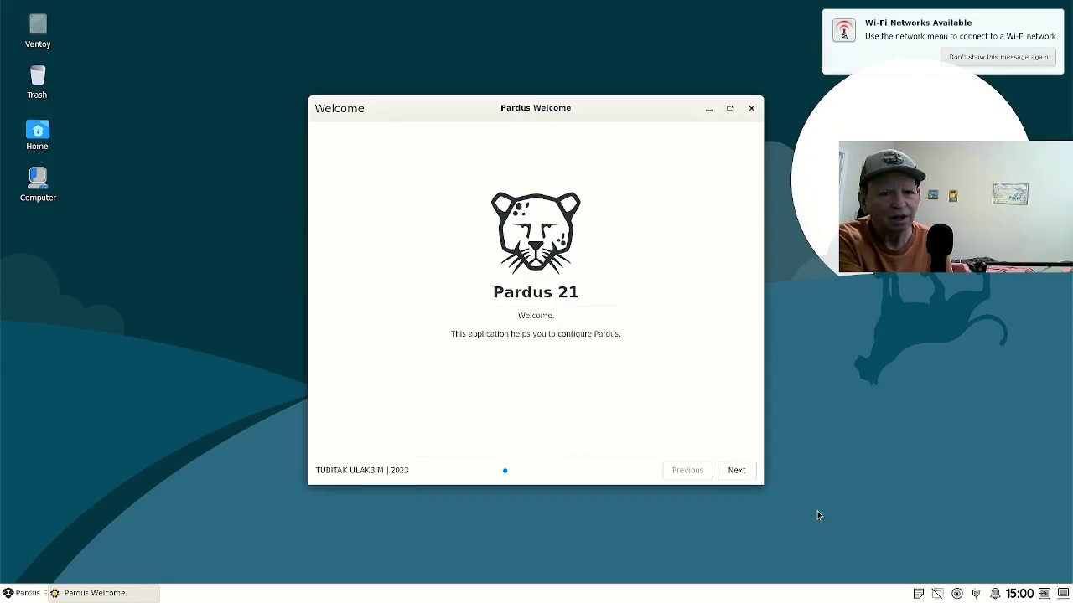
# Join the home Wi-Fi network from the panel's network list and submit its password.
pyautogui.click(937, 594)
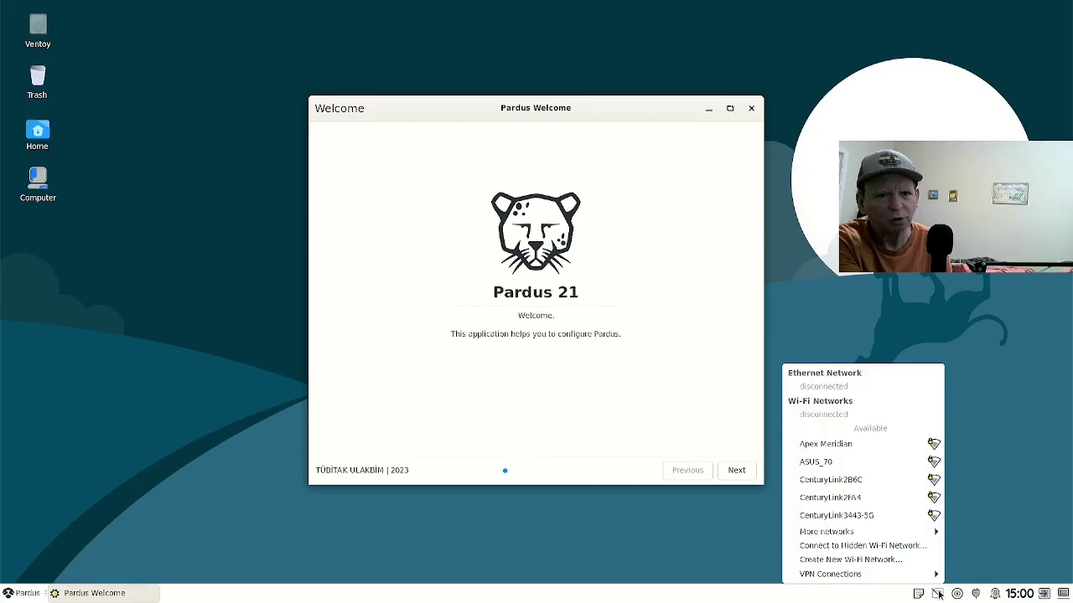
pyautogui.moveTo(887, 534)
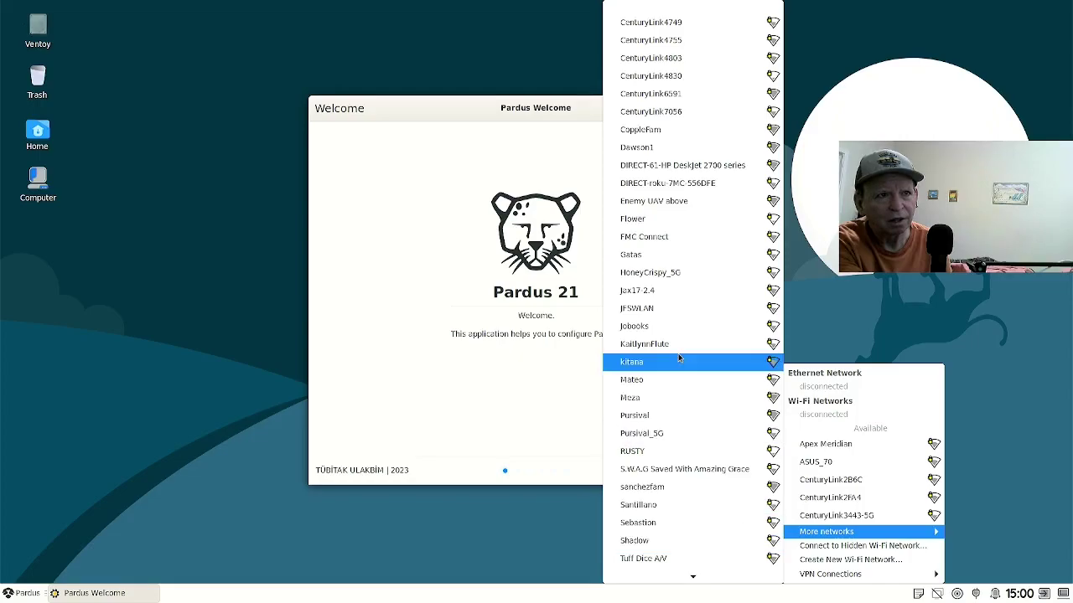
pyautogui.click(639, 131)
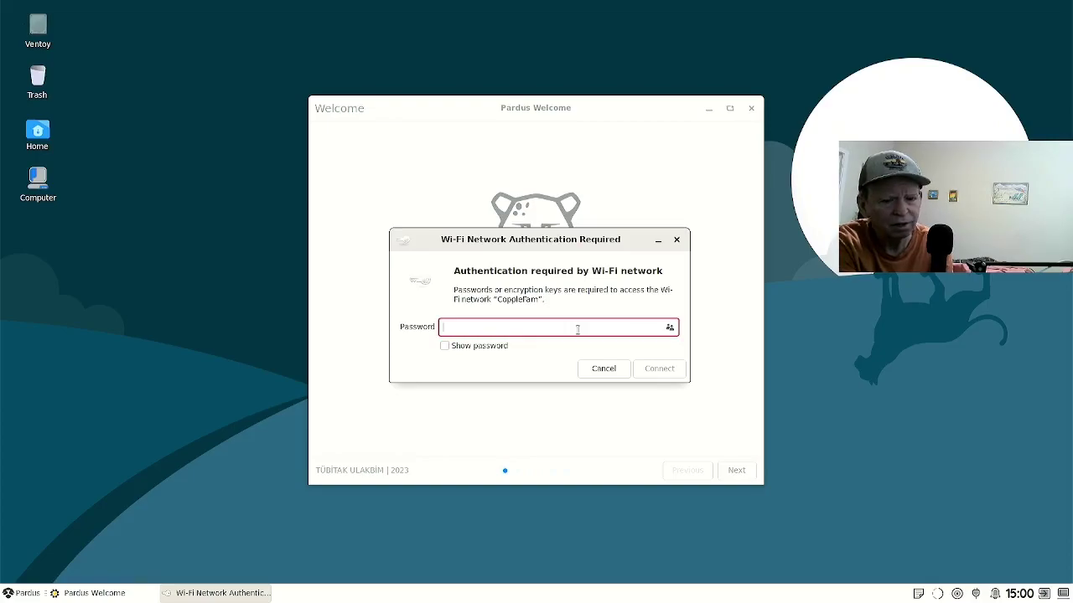
pyautogui.write('•••••••')
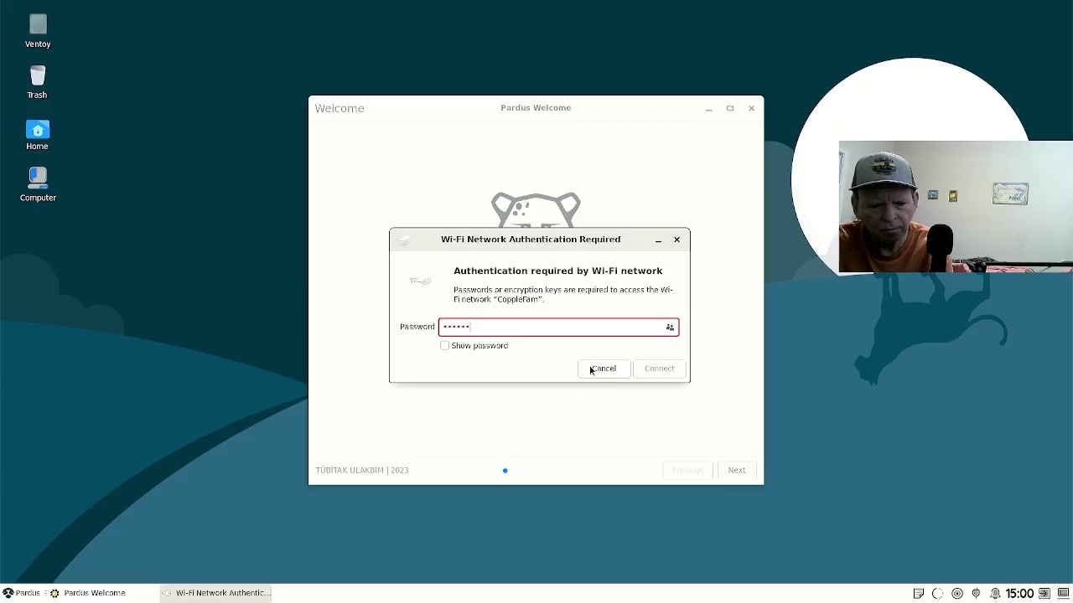
pyautogui.write('••')
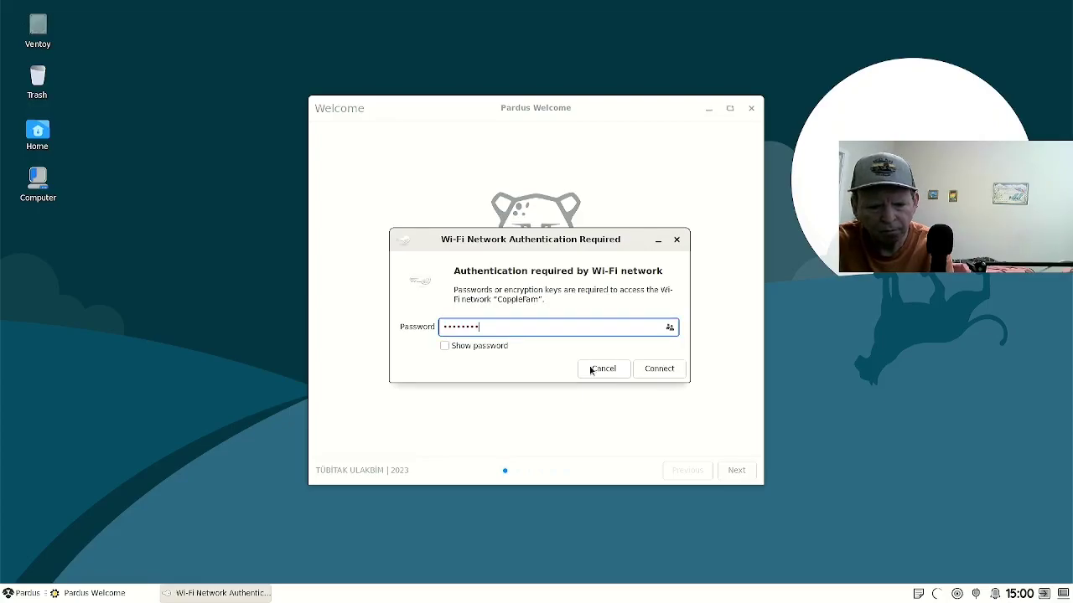
pyautogui.write('•••')
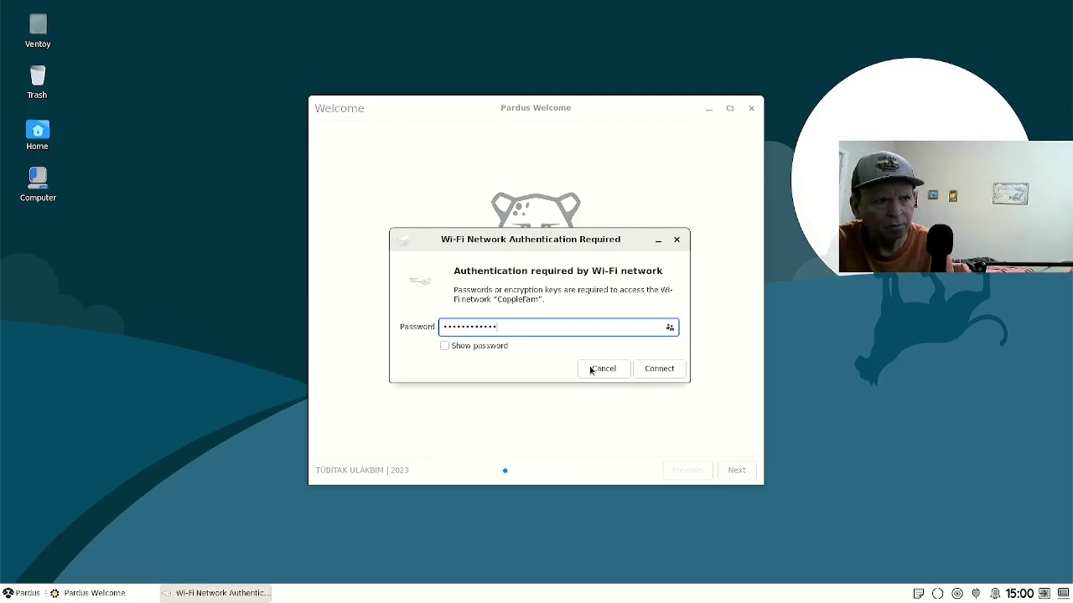
pyautogui.press('Return')
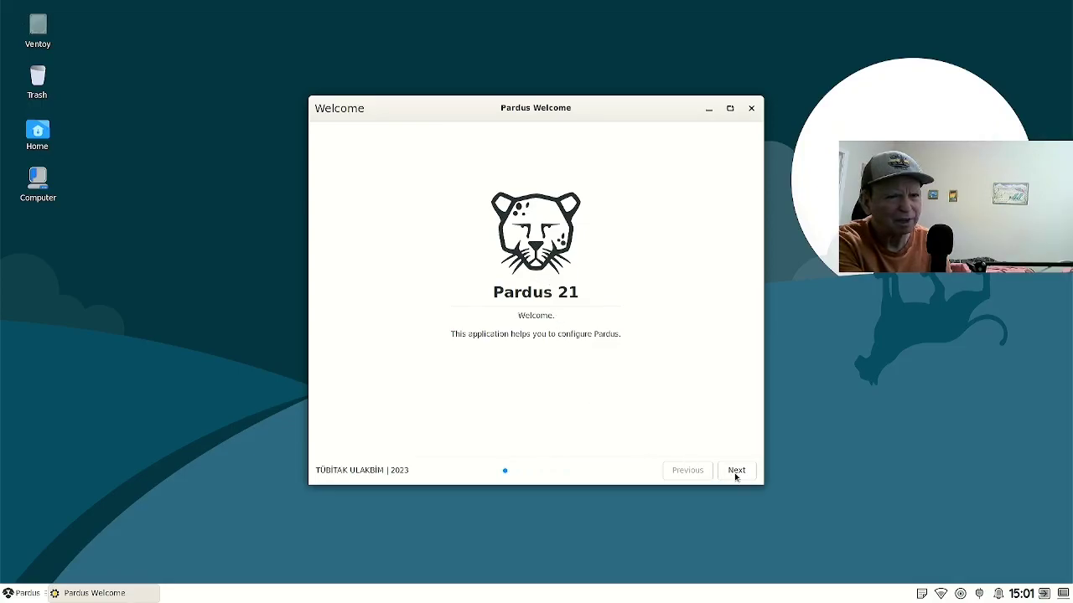
# Advance Pardus Welcome to its Select Wallpaper page.
pyautogui.click(735, 476)
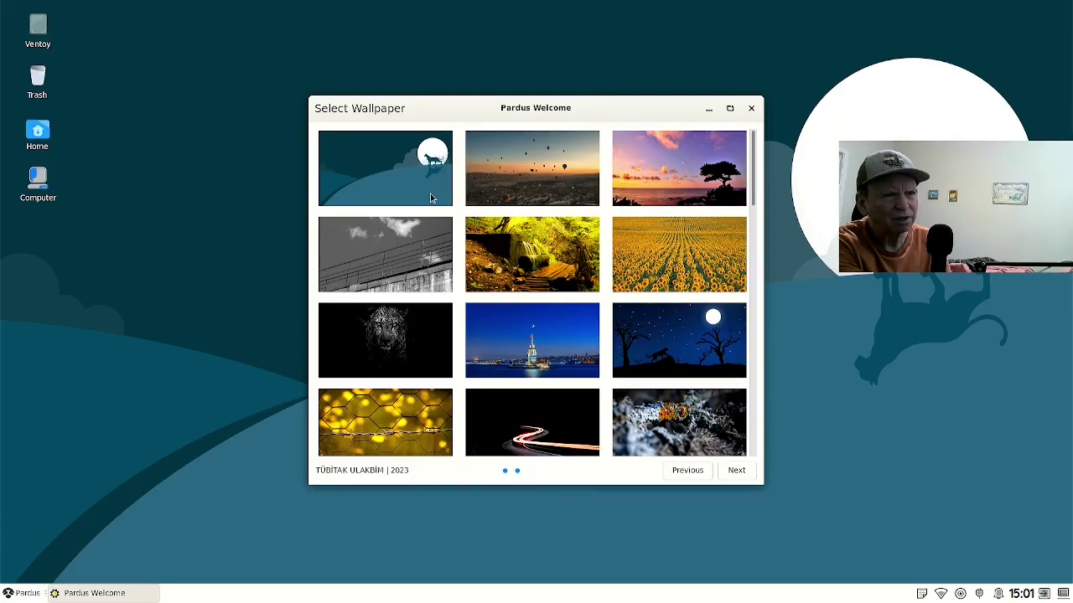
# Try the waterfall forest and starry teal wallpapers while browsing down the wallpaper grid.
pyautogui.click(505, 262)
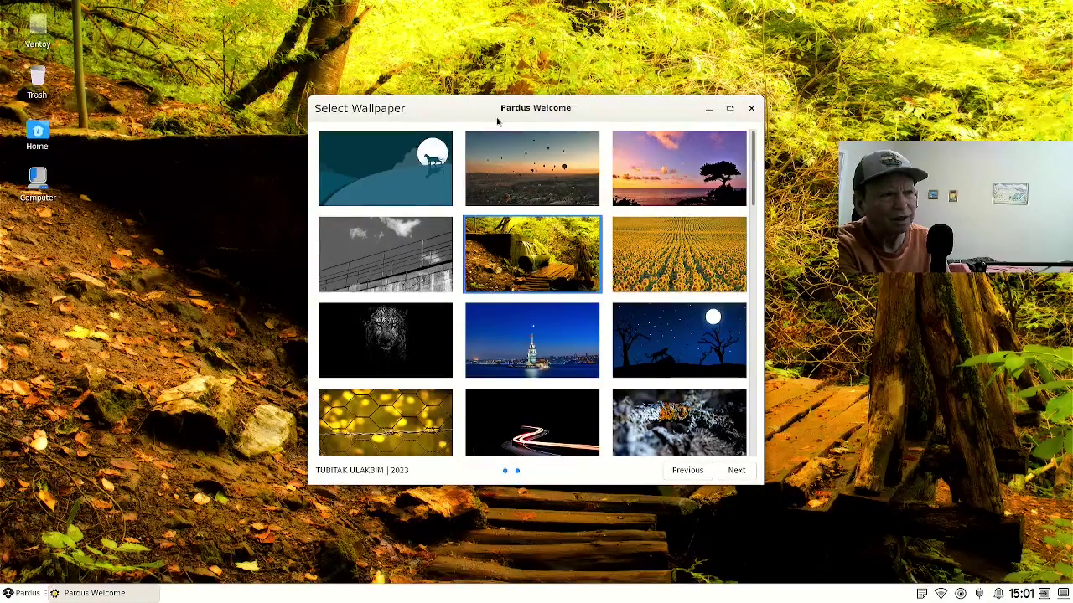
pyautogui.moveTo(497, 121); pyautogui.dragTo(528, 156)
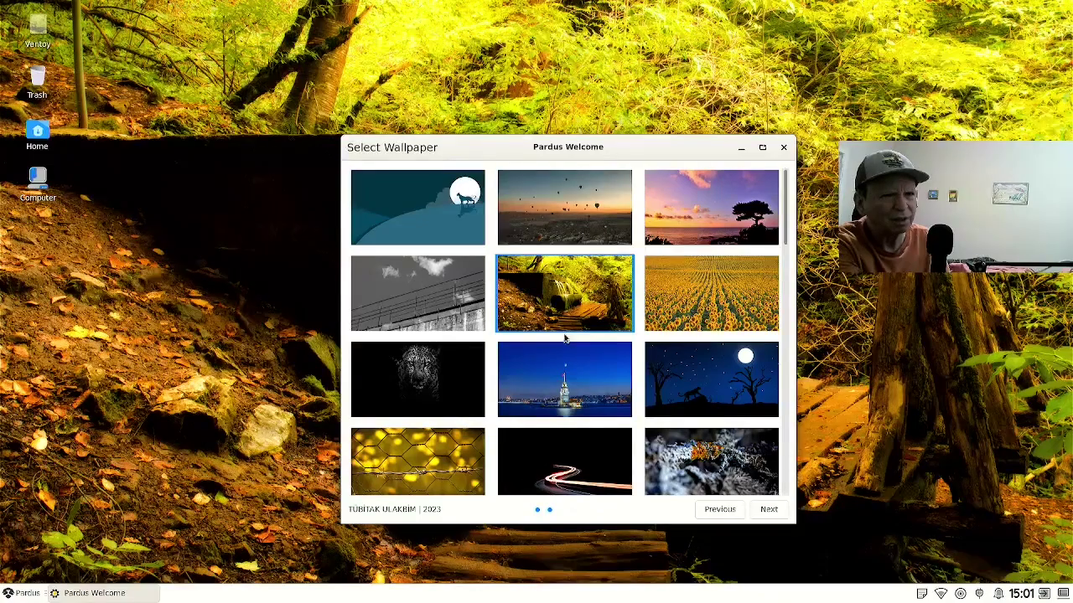
pyautogui.scroll(-2, 565, 337)
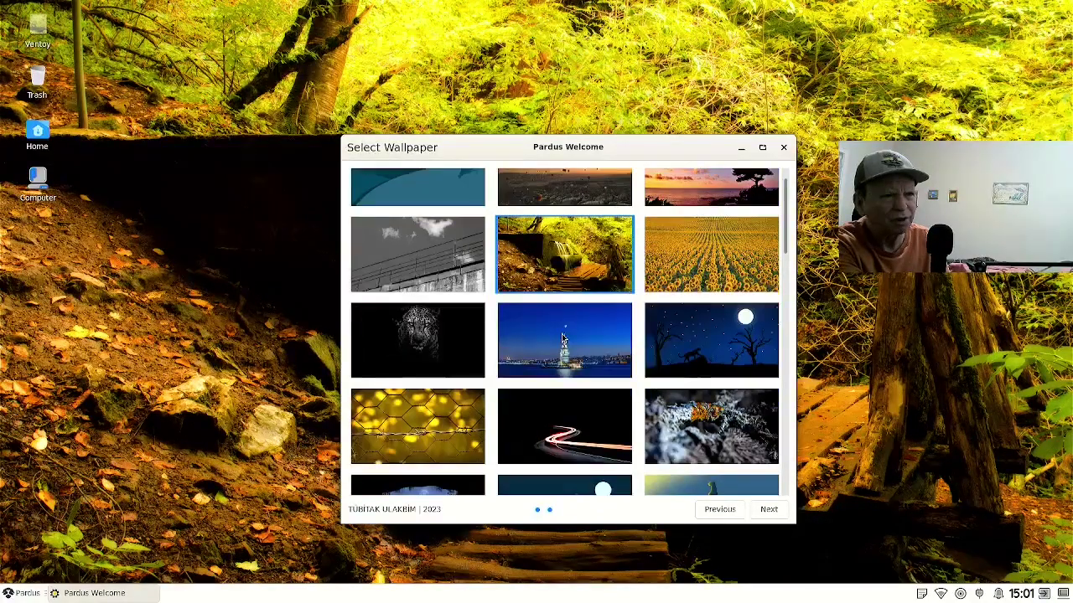
pyautogui.scroll(-5, 562, 338)
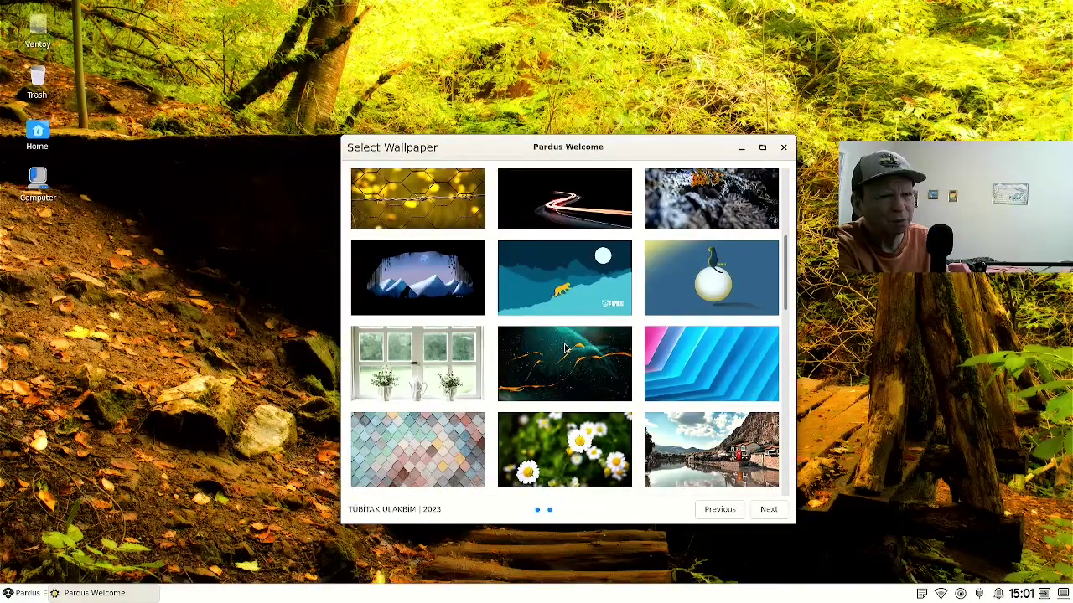
pyautogui.click(564, 349)
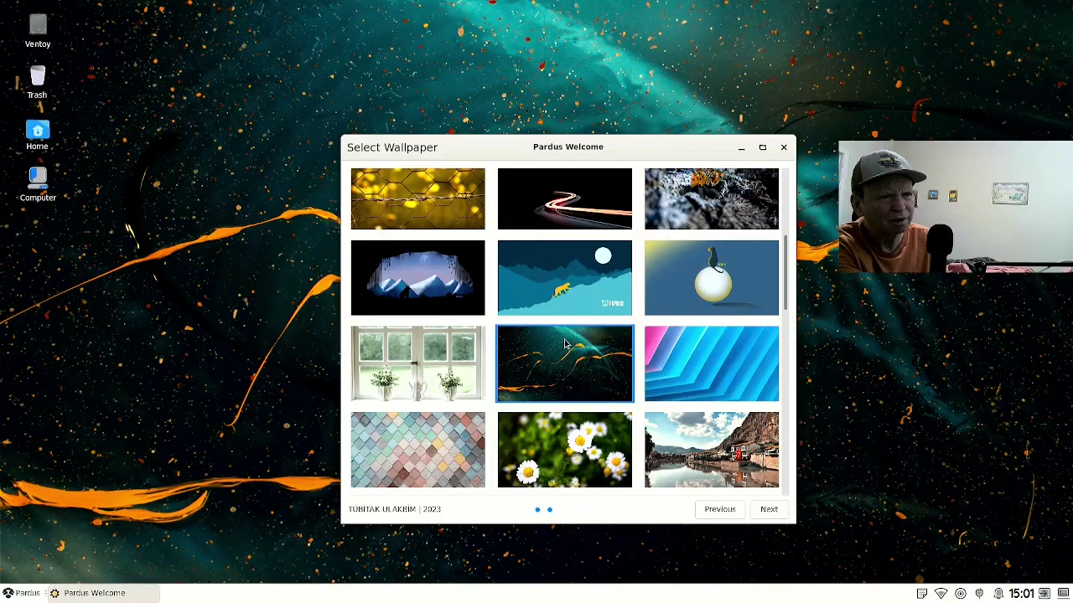
pyautogui.scroll(-5, 565, 344)
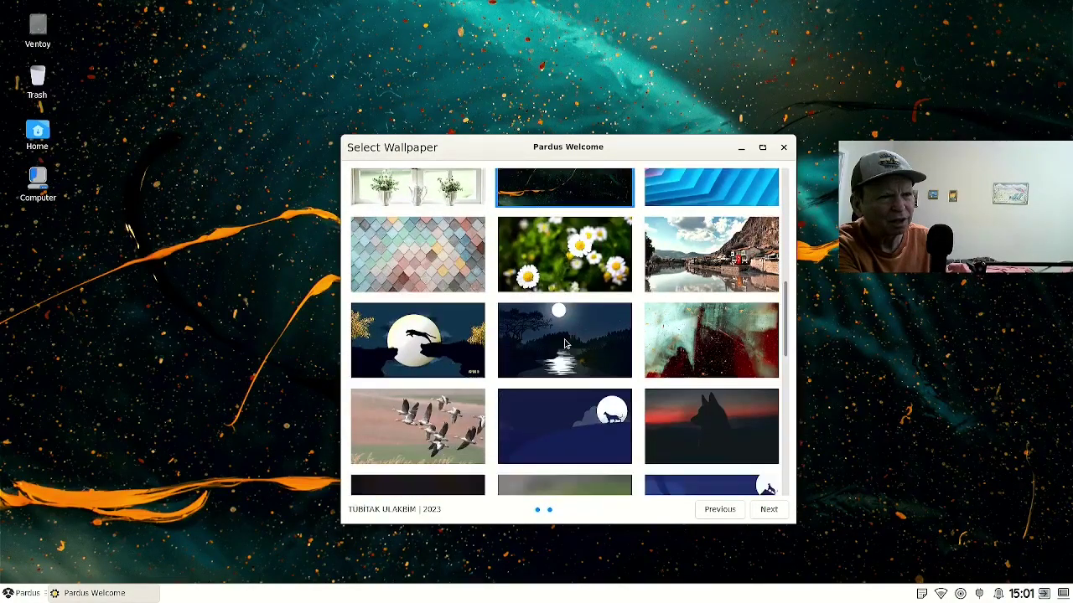
pyautogui.scroll(-3, 565, 344)
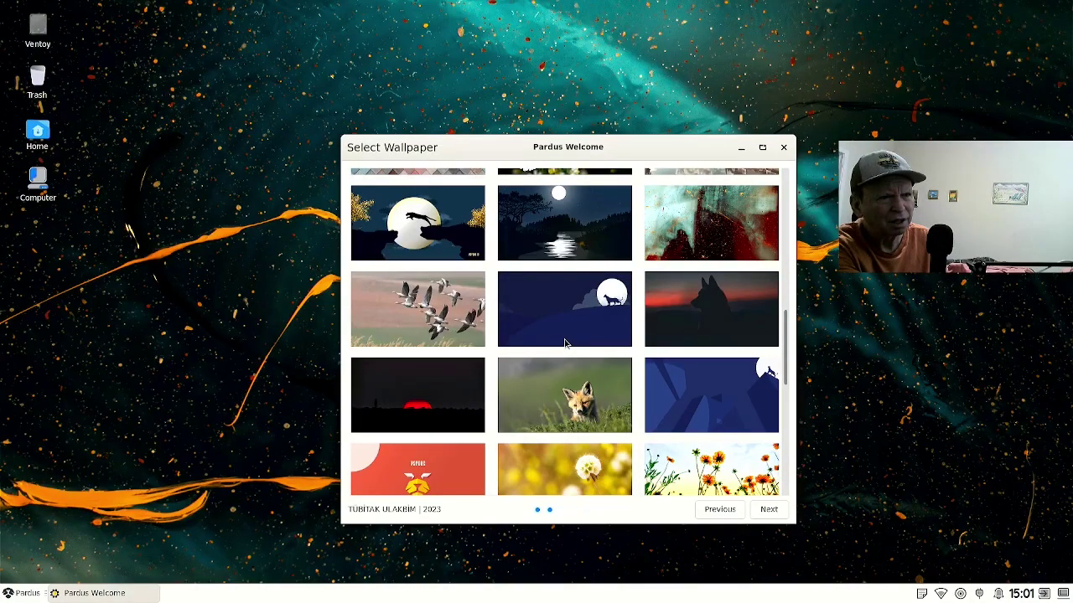
pyautogui.scroll(-3, 565, 344)
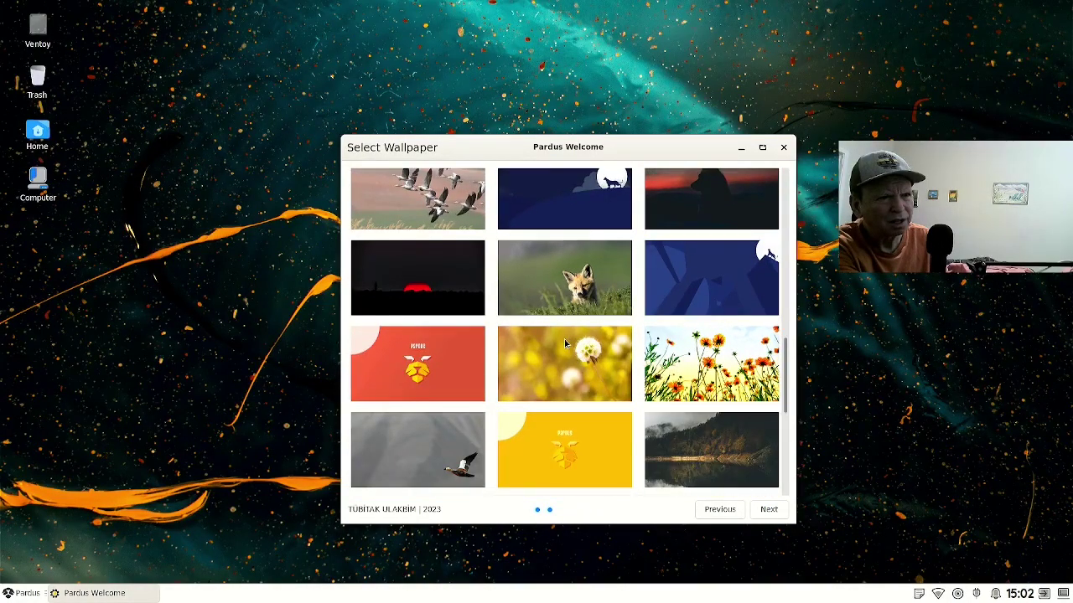
pyautogui.scroll(-5, 565, 344)
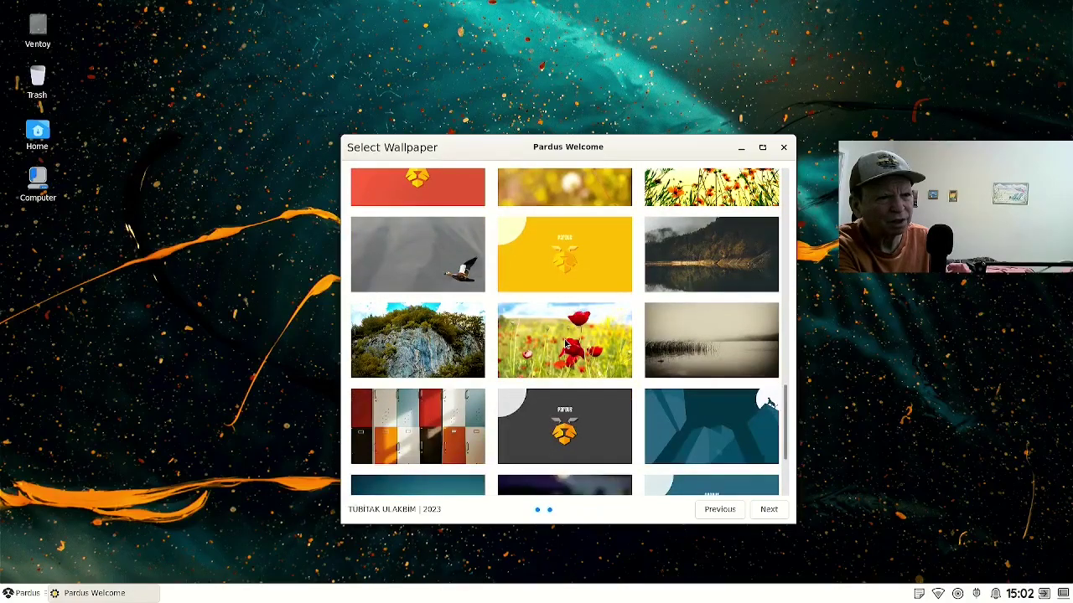
pyautogui.scroll(-1, 565, 344)
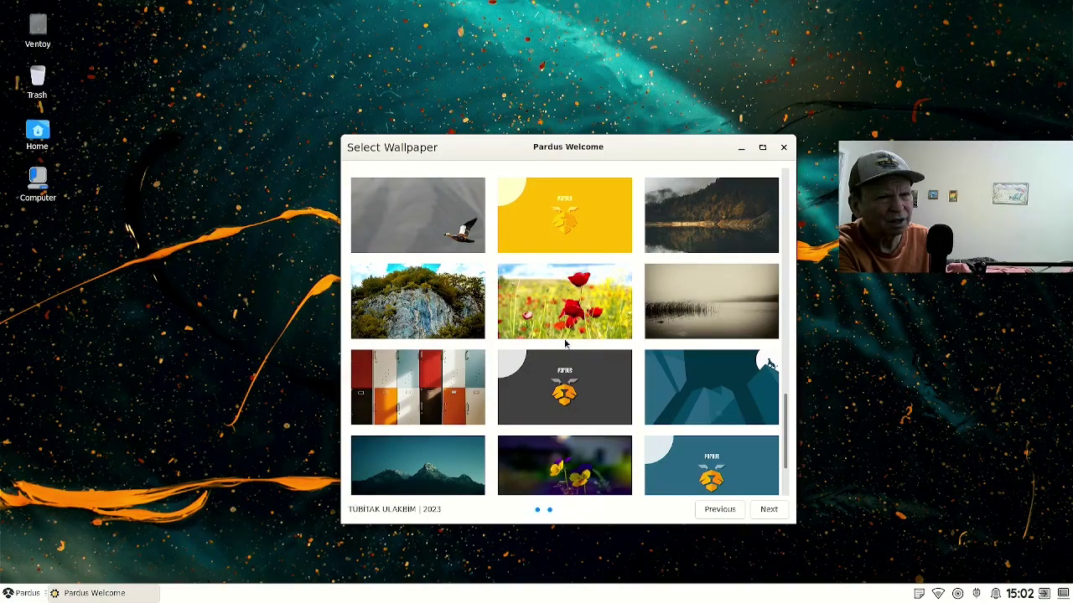
pyautogui.scroll(-3, 565, 343)
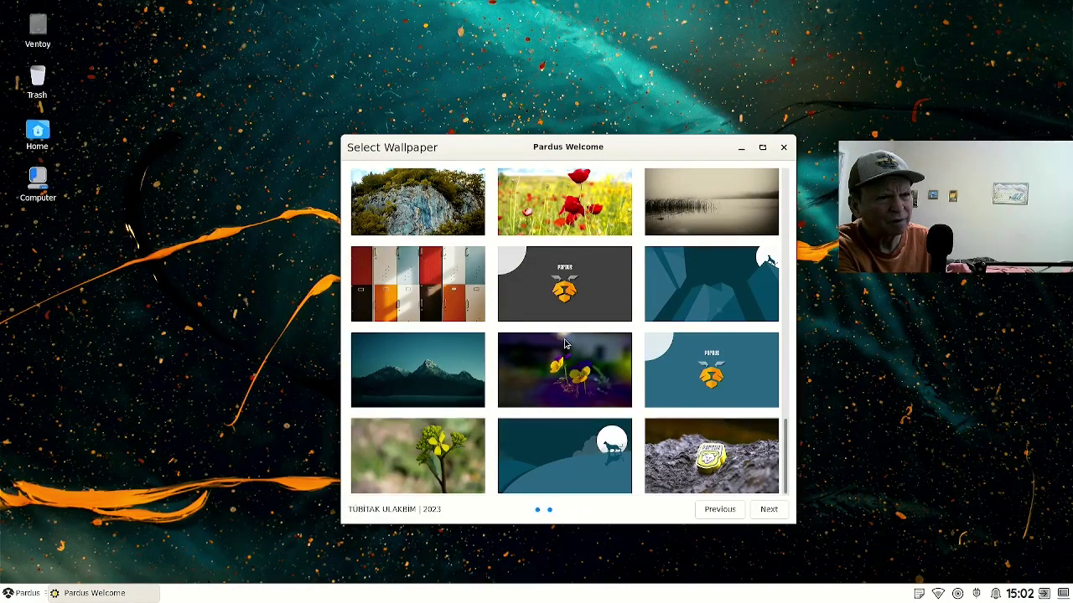
pyautogui.scroll(1, 565, 344)
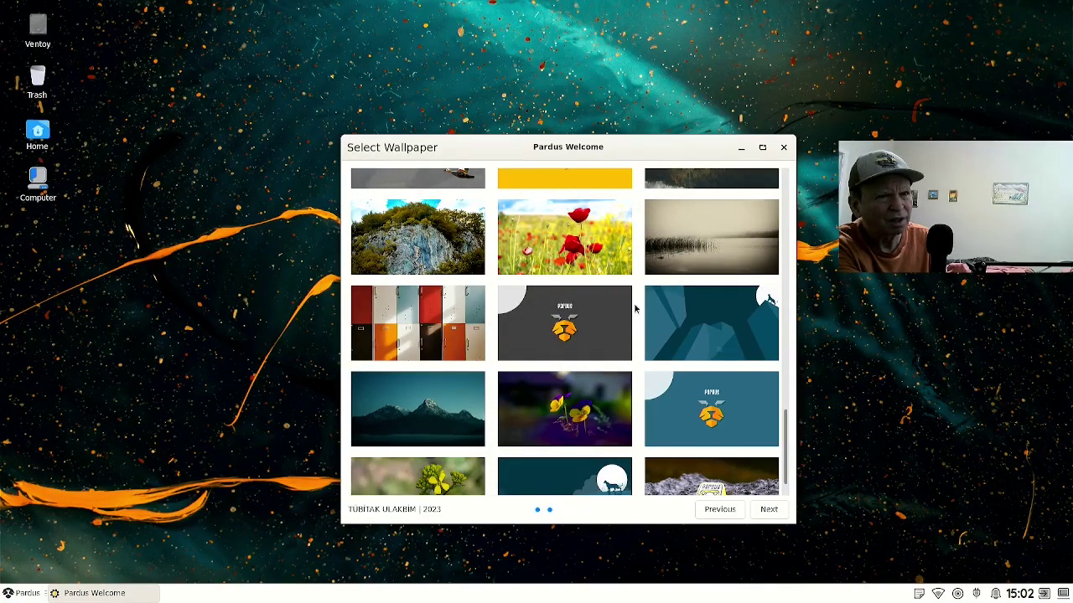
# Apply the misty lake wallpaper, then return to the top and choose the sunset seascape.
pyautogui.click(656, 268)
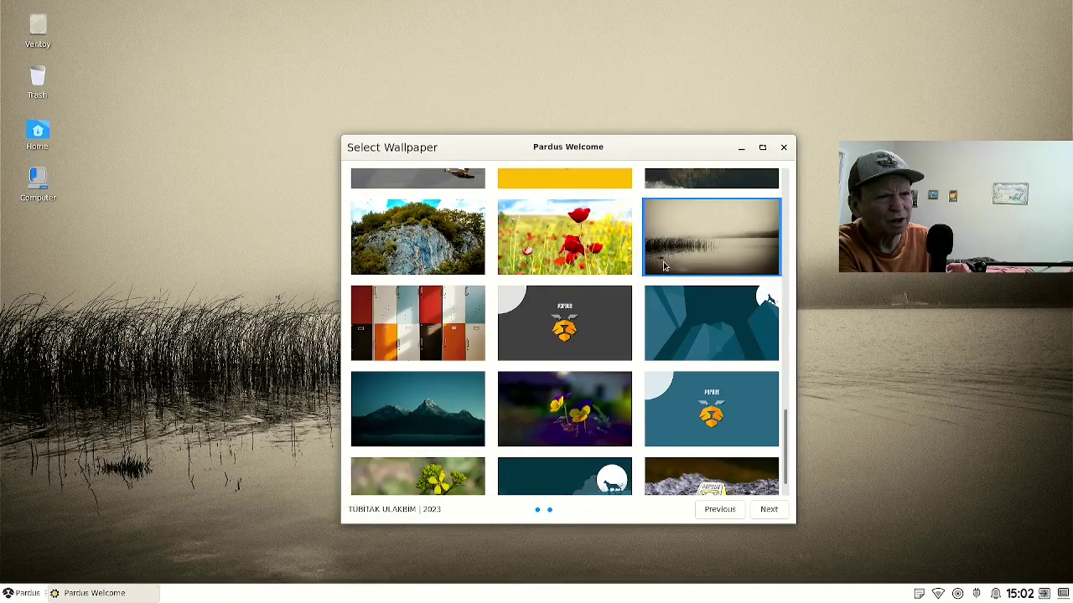
pyautogui.scroll(2, 649, 293)
pyautogui.scroll(4, 635, 304)
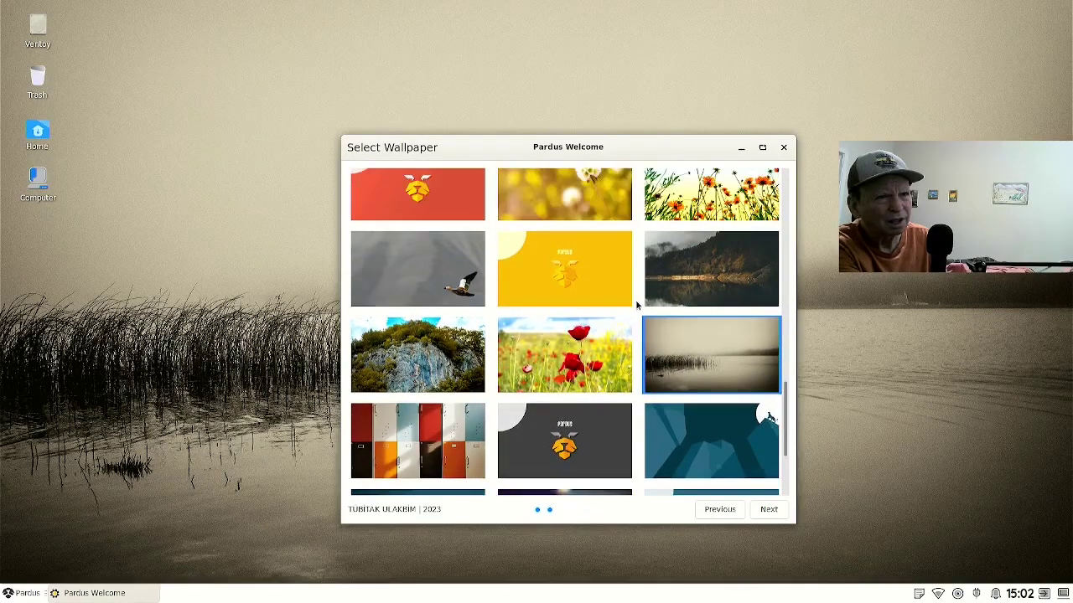
pyautogui.scroll(5, 635, 305)
pyautogui.scroll(3, 635, 305)
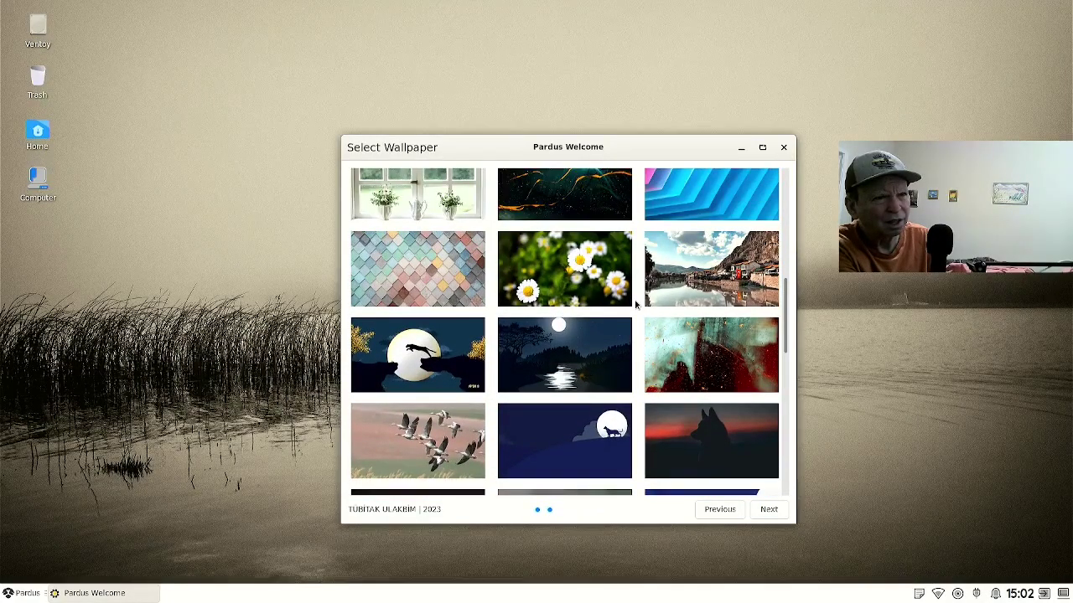
pyautogui.scroll(4, 635, 305)
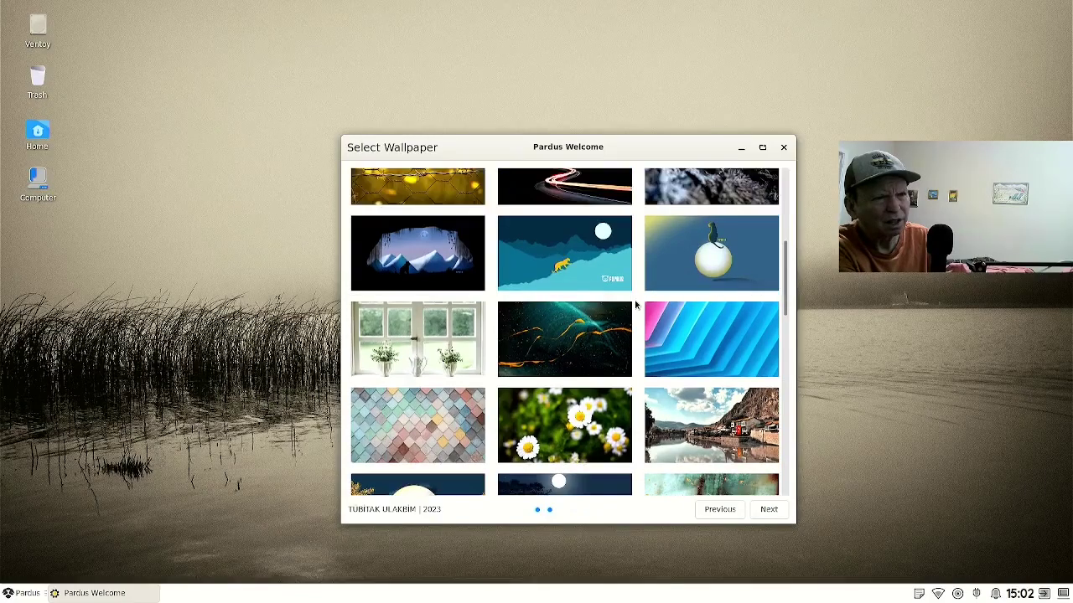
pyautogui.scroll(4, 635, 305)
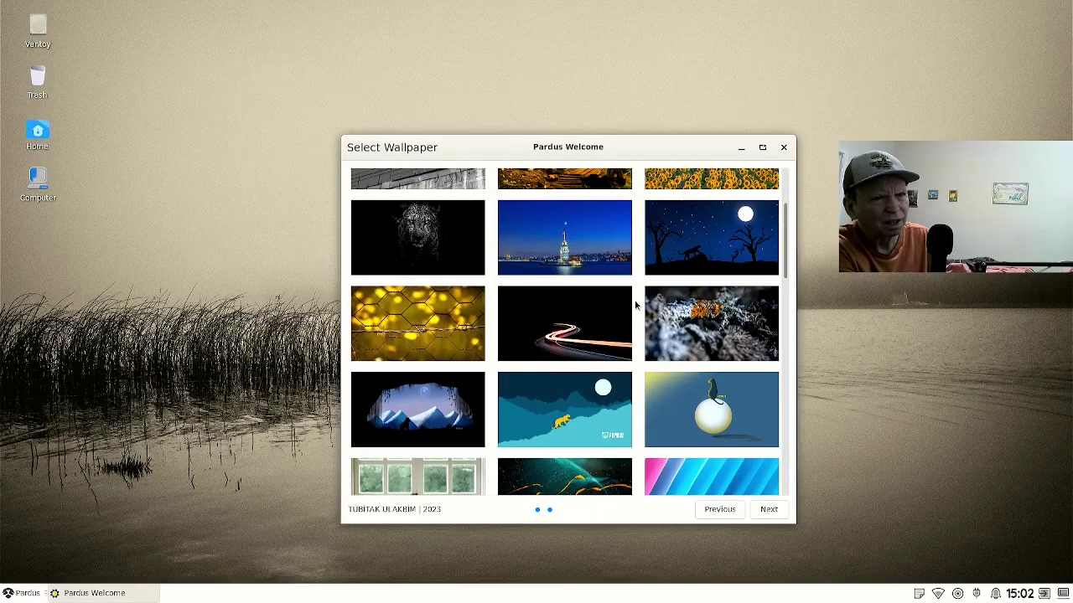
pyautogui.scroll(4, 636, 305)
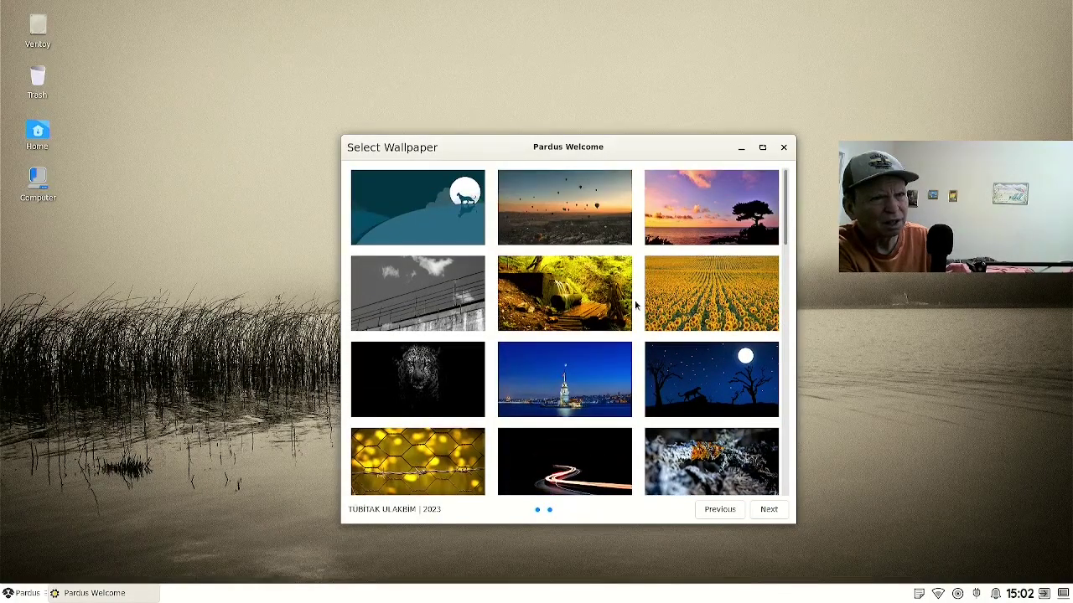
pyautogui.click(666, 229)
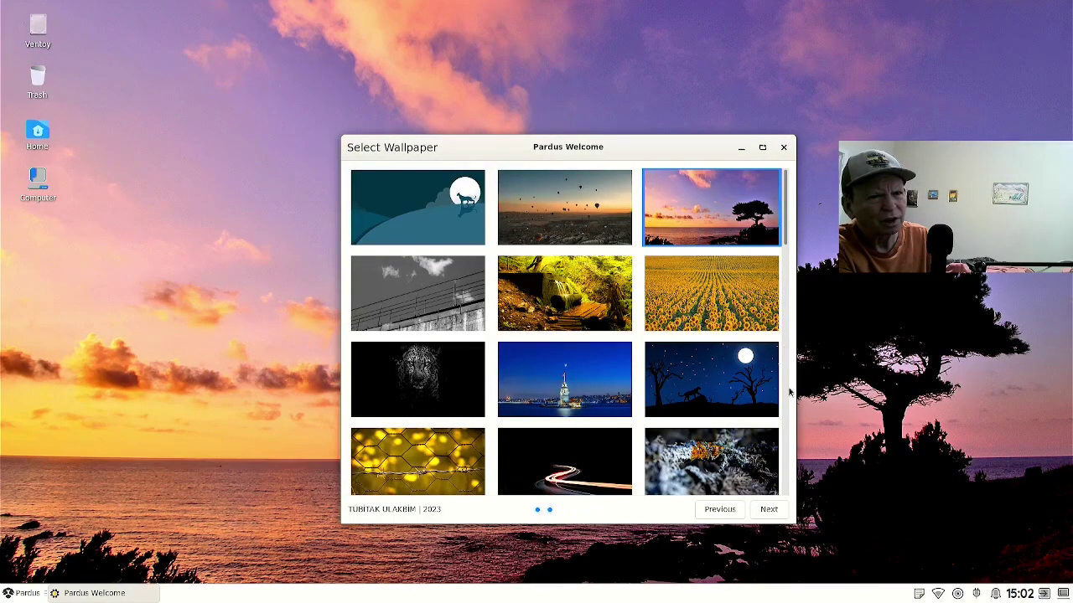
# Pick the Dark theme card on the theme page and continue to Display Settings.
pyautogui.click(770, 509)
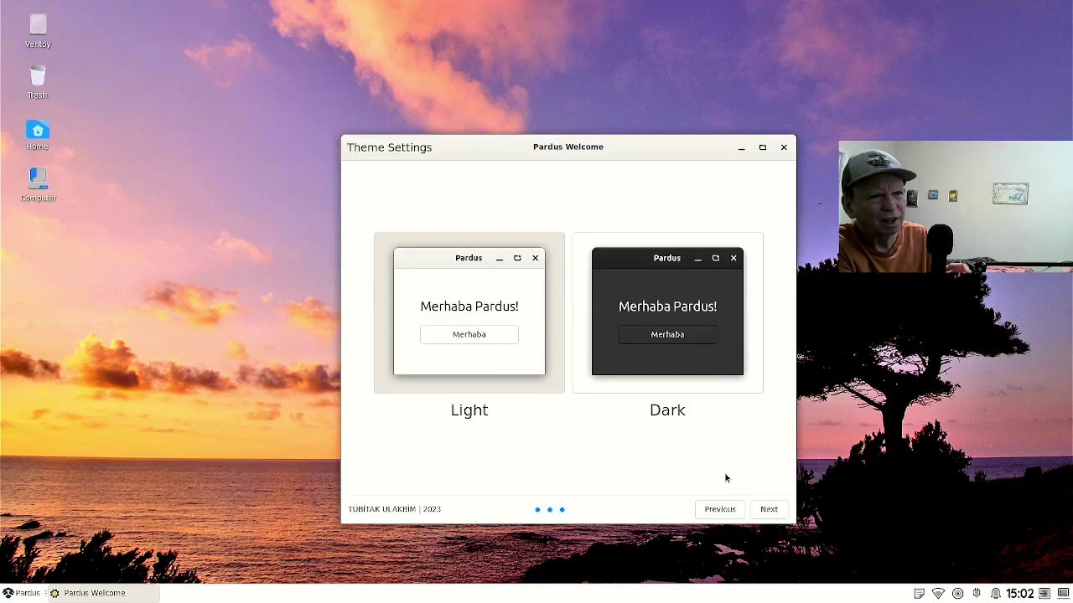
pyautogui.click(663, 392)
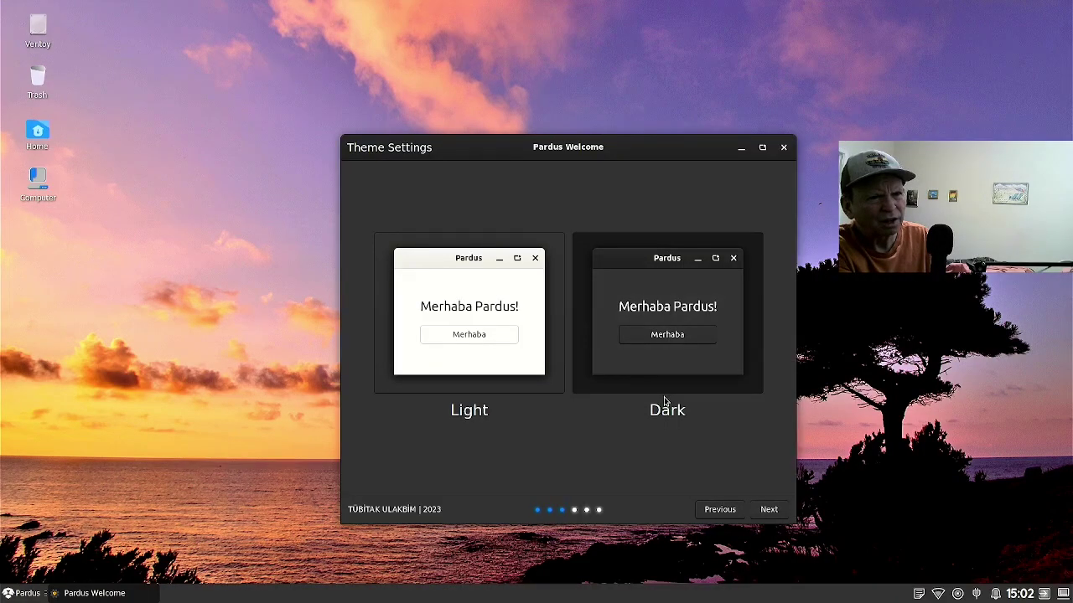
pyautogui.click(770, 509)
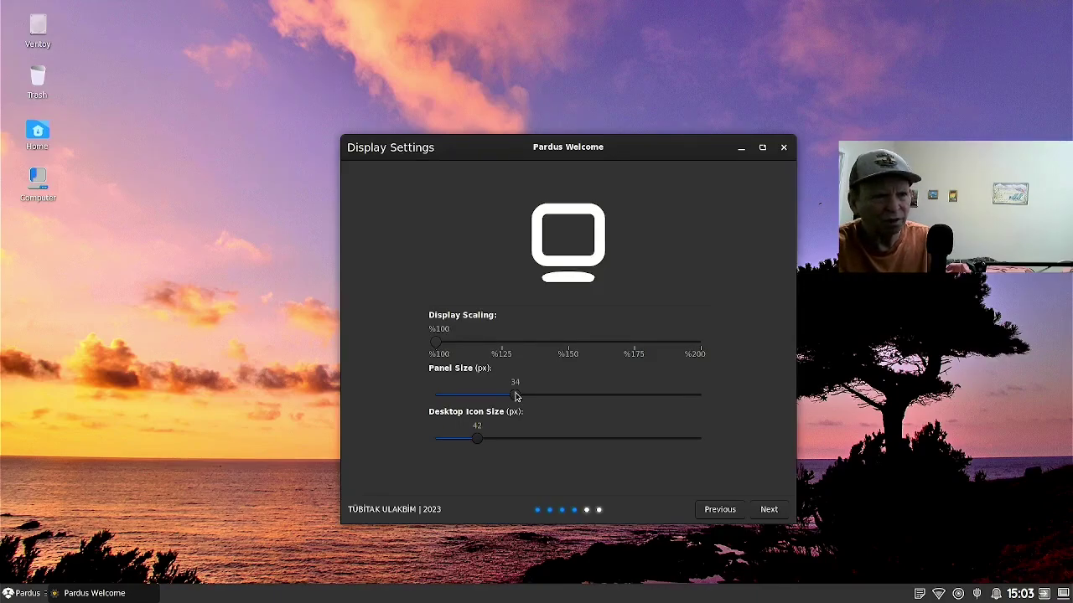
# Test other slider values, finishing with panel size 34 px and desktop icons 42 px.
pyautogui.scroll(7, 516, 396)
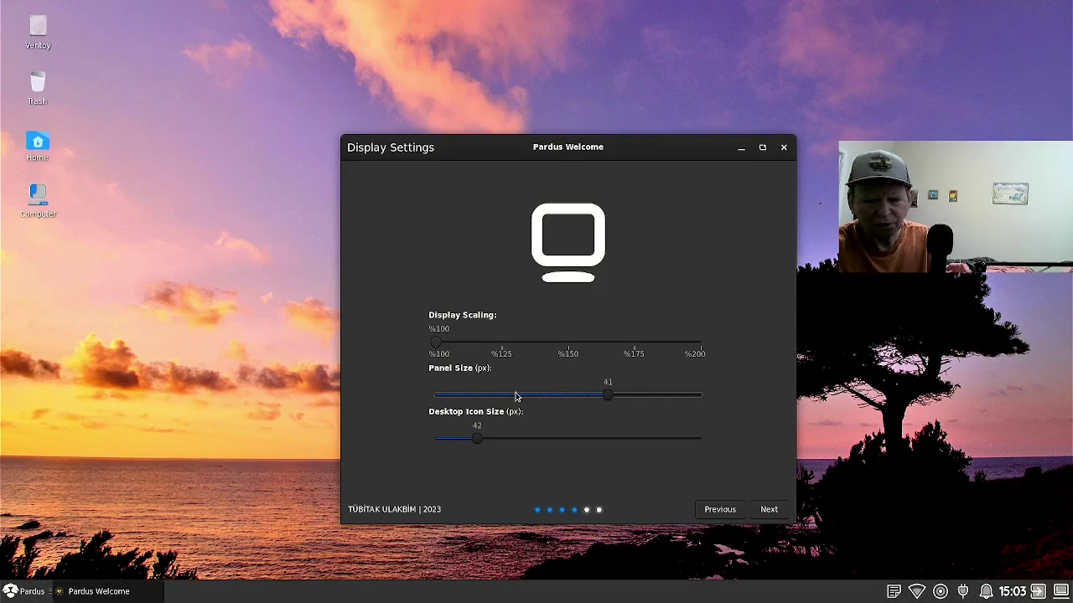
pyautogui.scroll(-13, 516, 396)
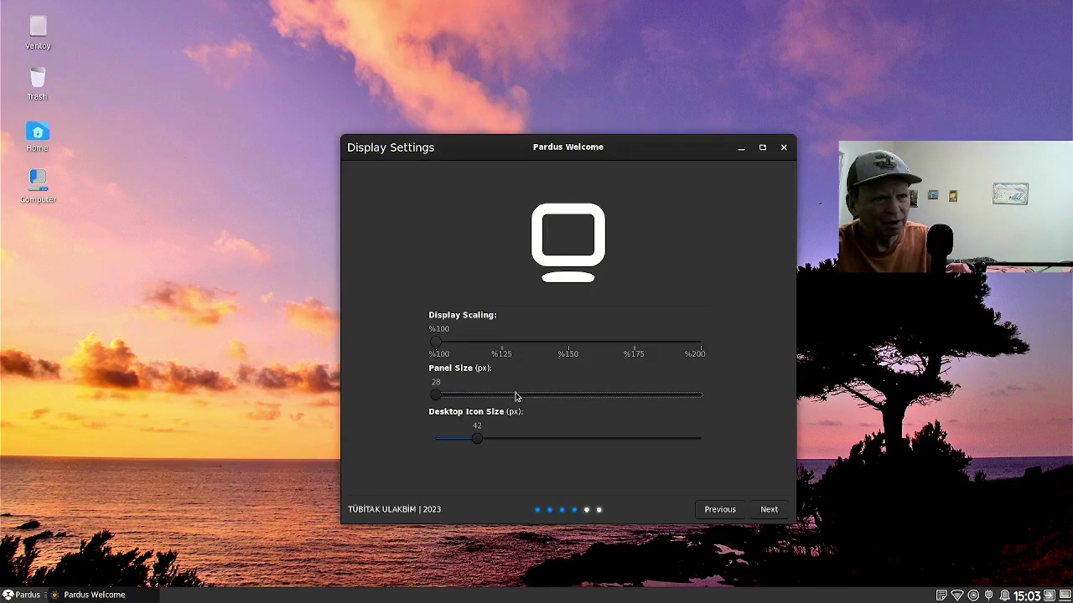
pyautogui.scroll(5, 515, 396)
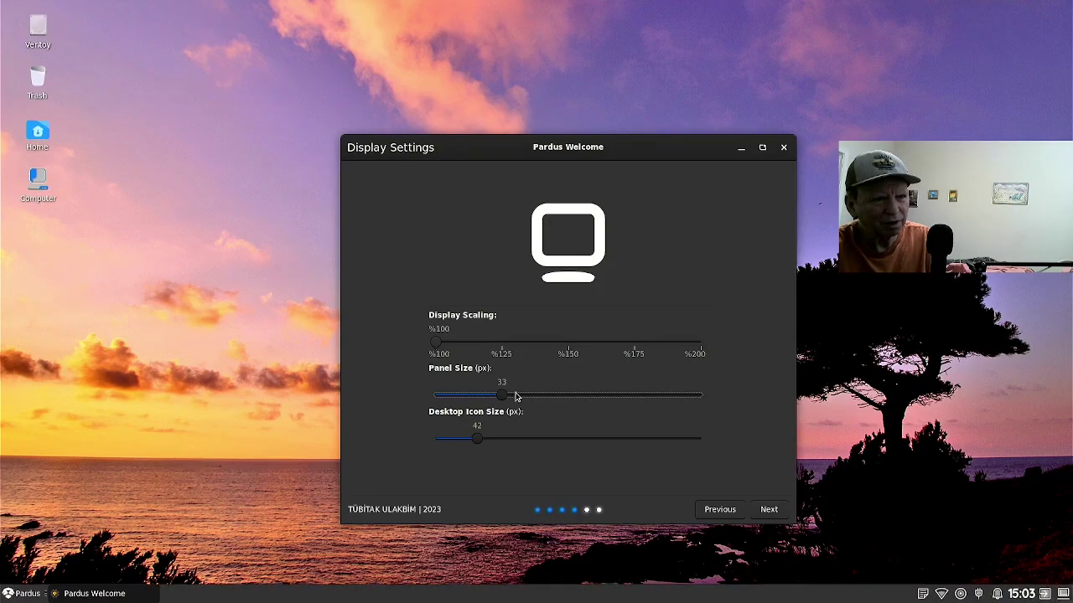
pyautogui.scroll(1, 516, 397)
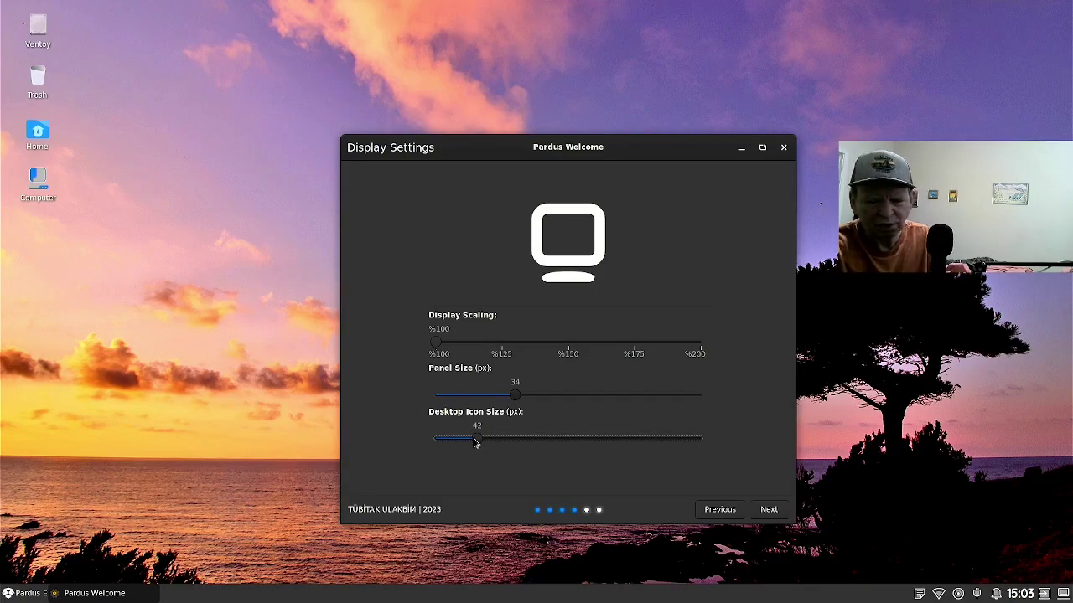
pyautogui.scroll(7, 474, 443)
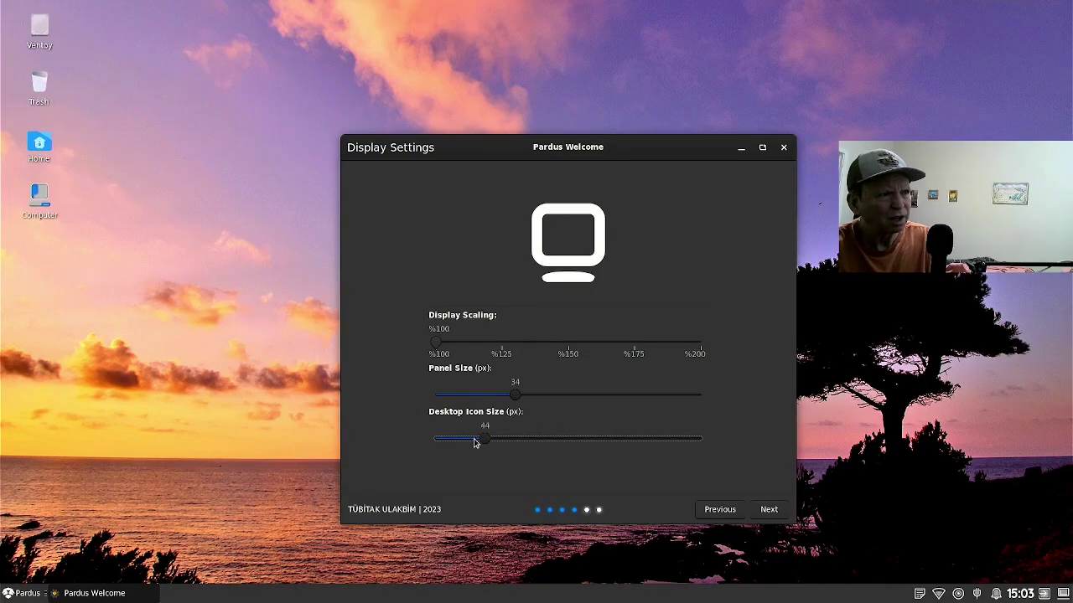
pyautogui.scroll(2, 475, 443)
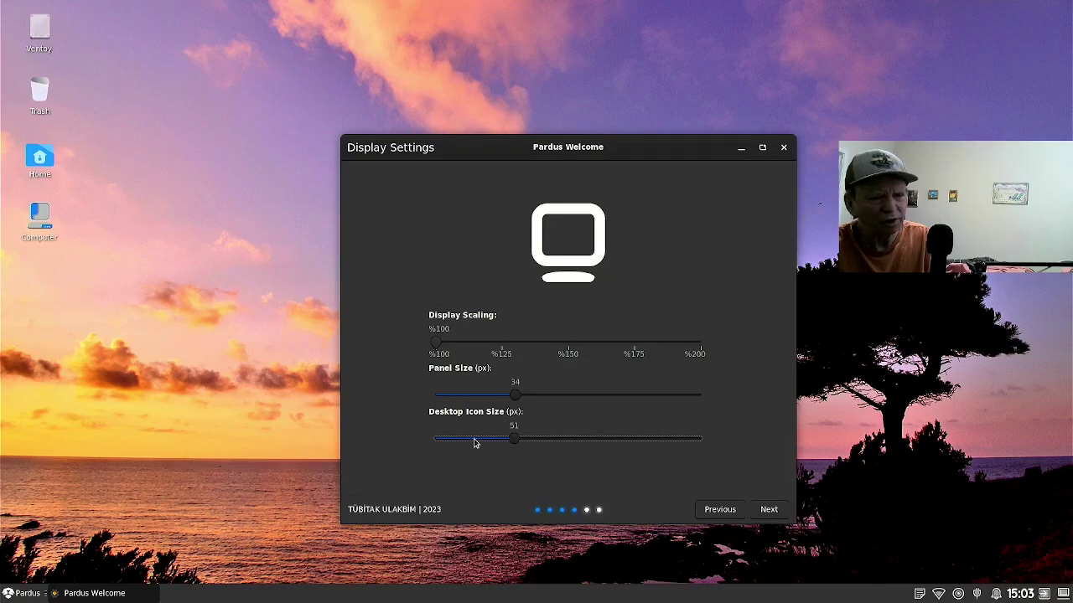
pyautogui.scroll(-8, 474, 443)
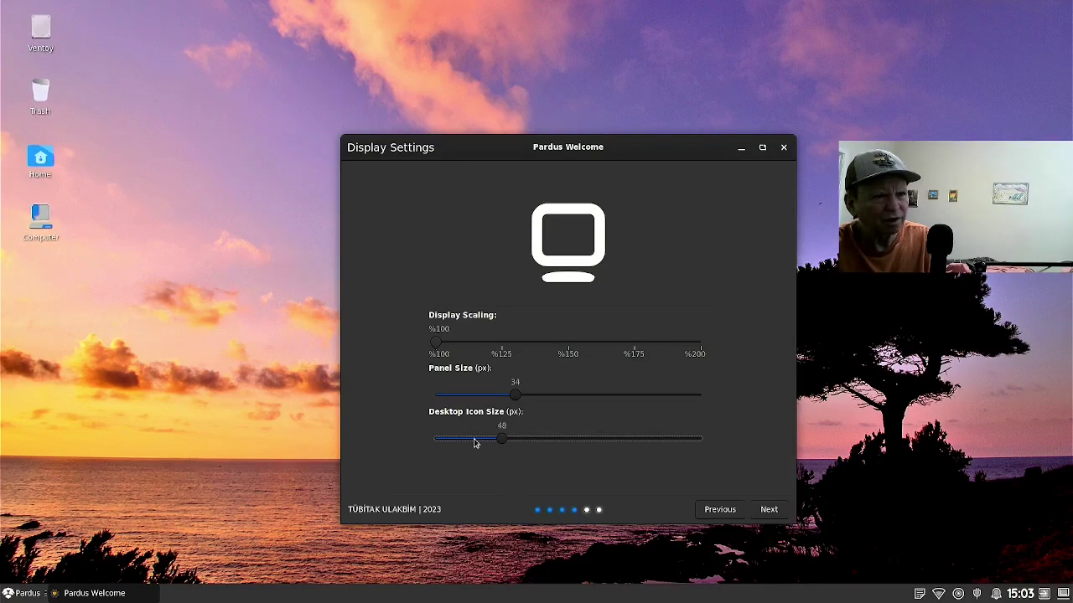
pyautogui.scroll(-1, 474, 443)
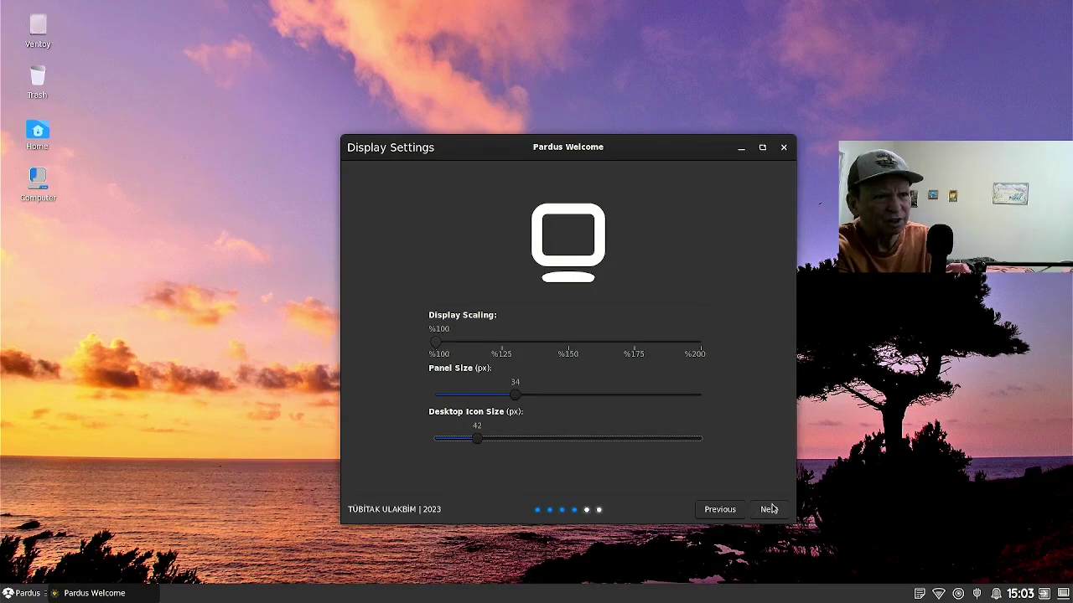
# On the keyboard page, enable 'Show Language Indicator on Panel' and continue to Support & Community.
pyautogui.click(768, 508)
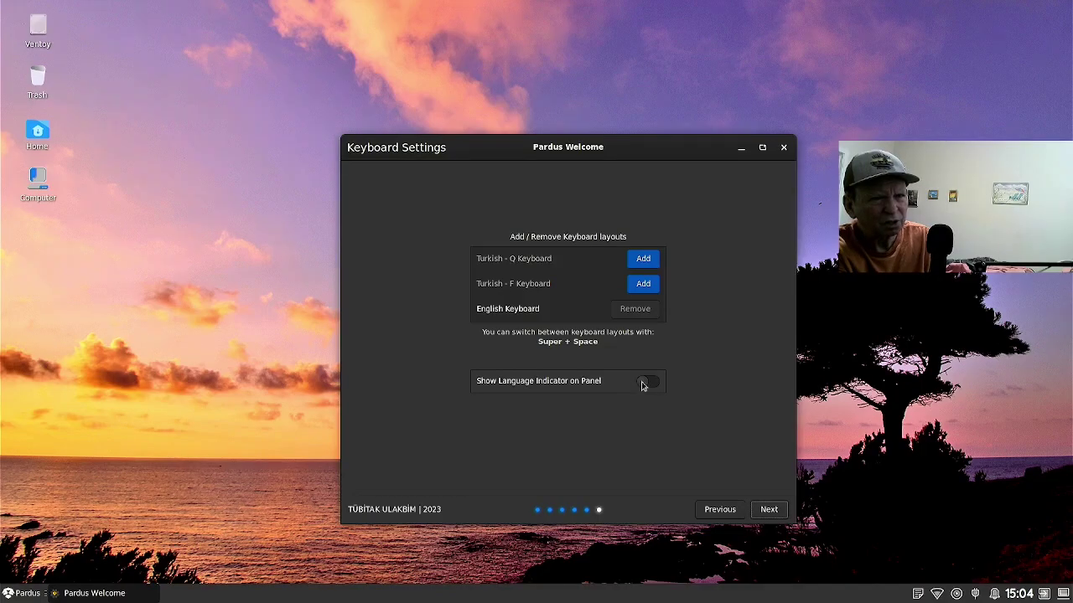
pyautogui.click(643, 382)
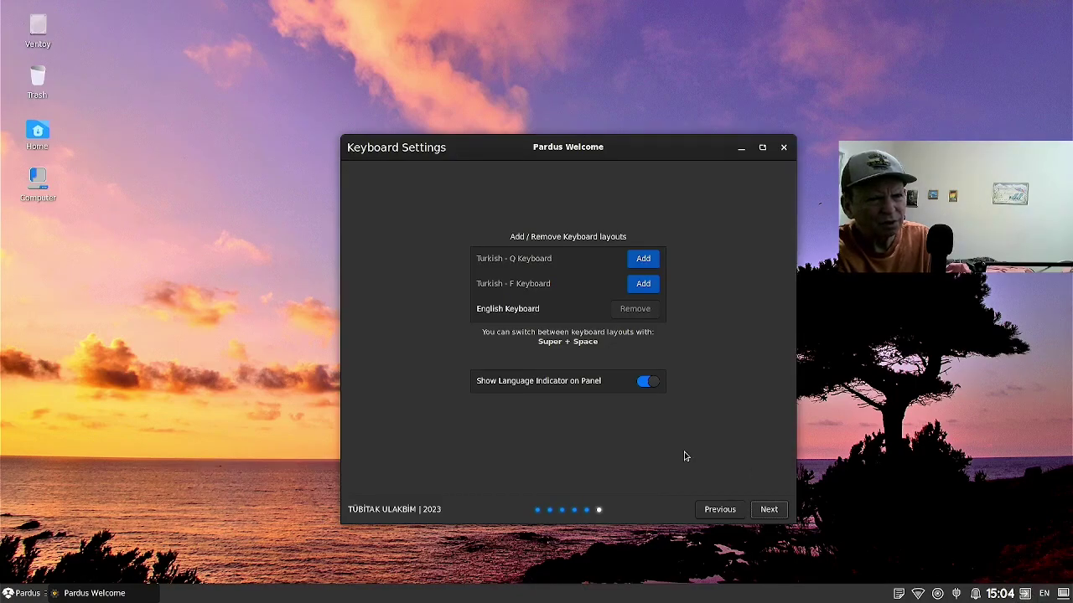
pyautogui.click(768, 510)
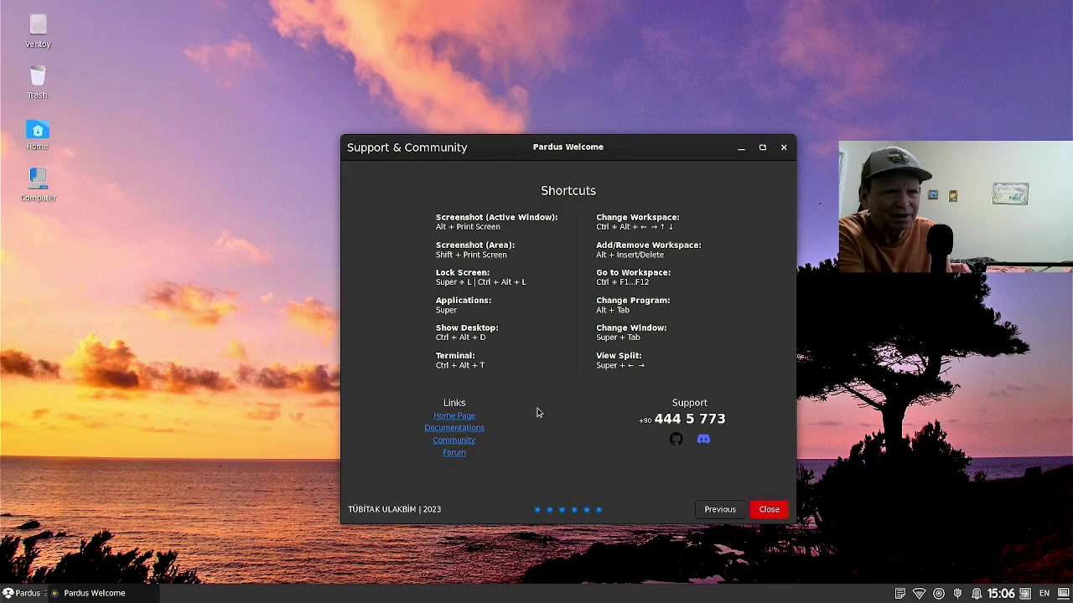
# Close Pardus Welcome from its Support & Community page.
pyautogui.click(770, 510)
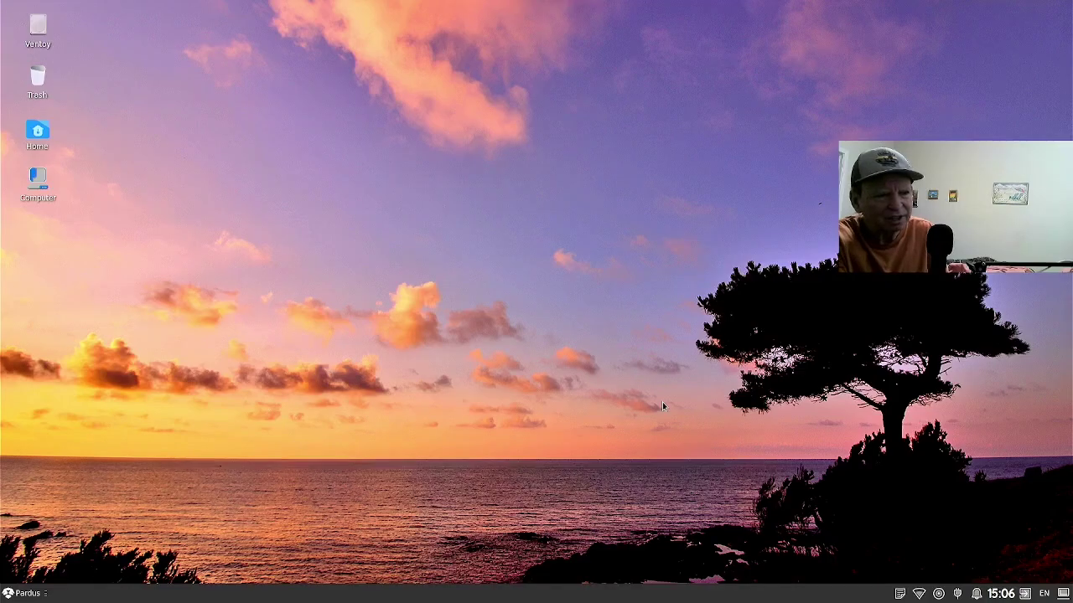
pyautogui.press('super')
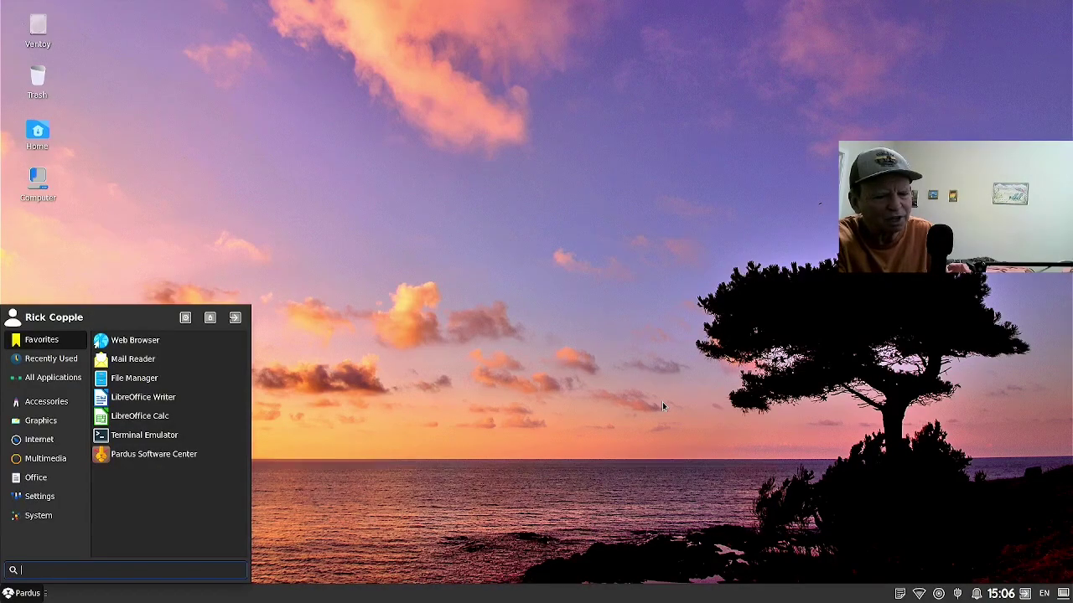
pyautogui.press('super')
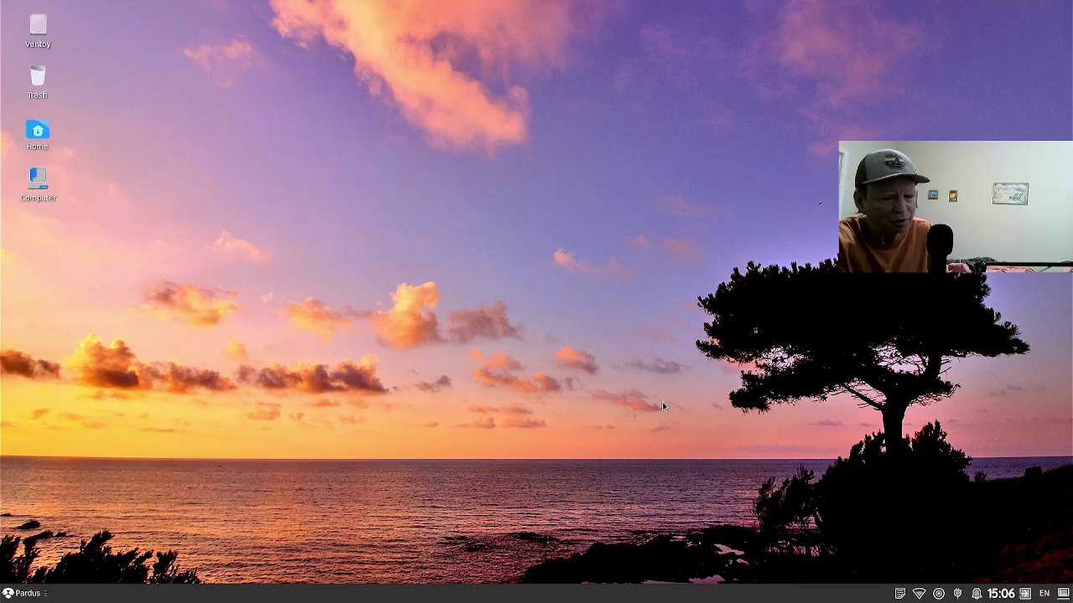
pyautogui.press('super')
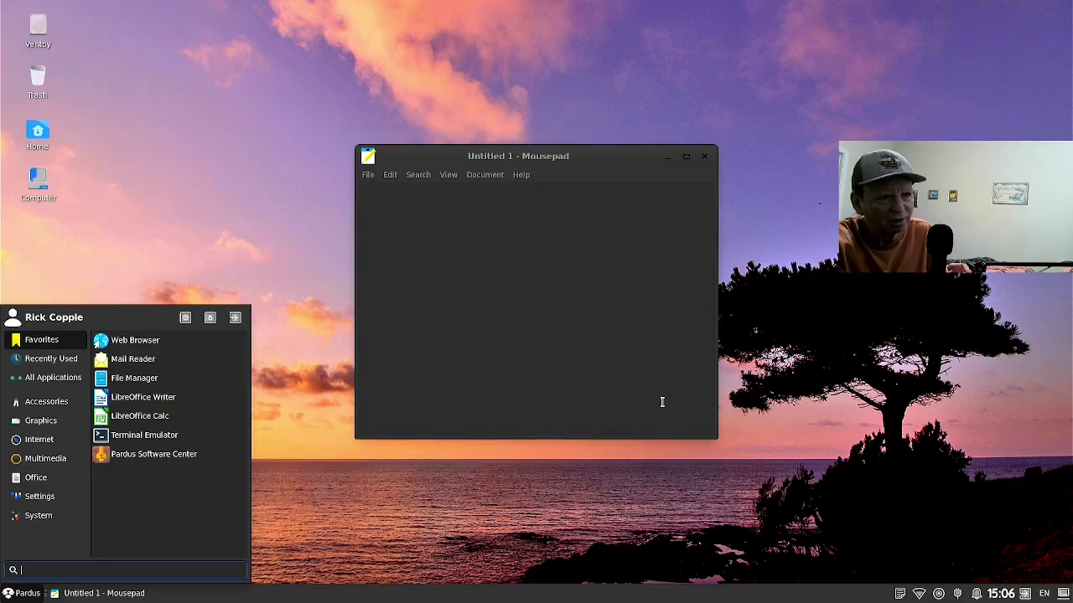
pyautogui.click(662, 402)
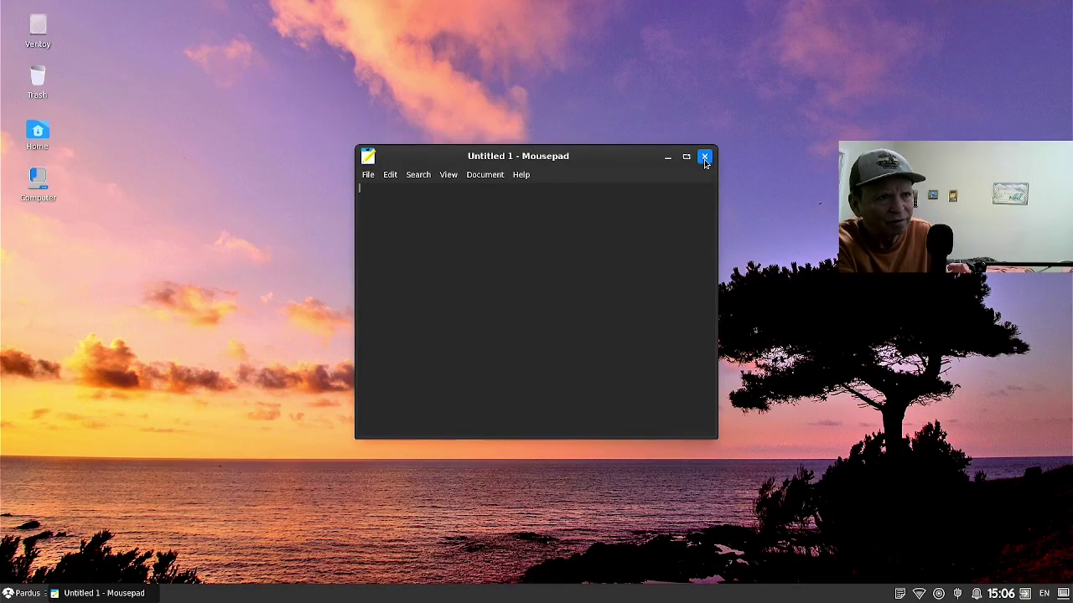
pyautogui.click(704, 157)
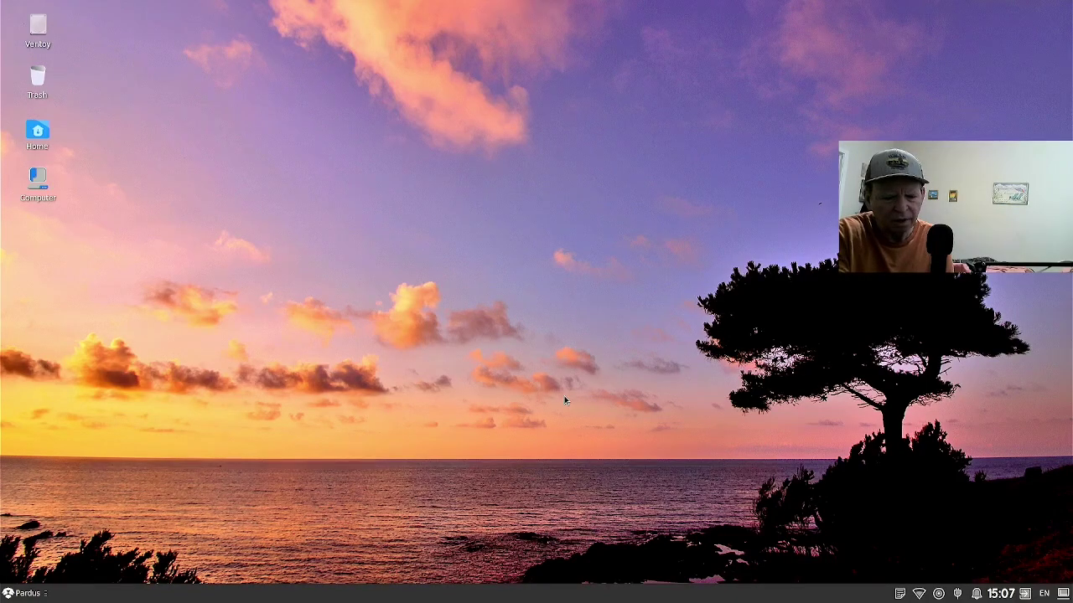
# Search the application menu for 'key' and launch Keyboard settings.
pyautogui.press('super')
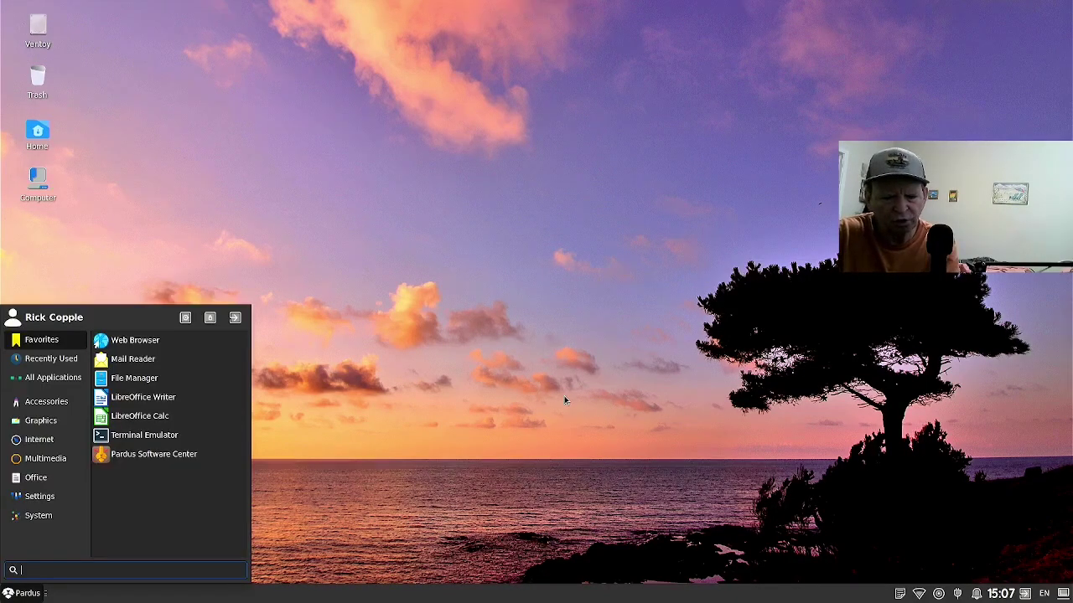
pyautogui.write('key')
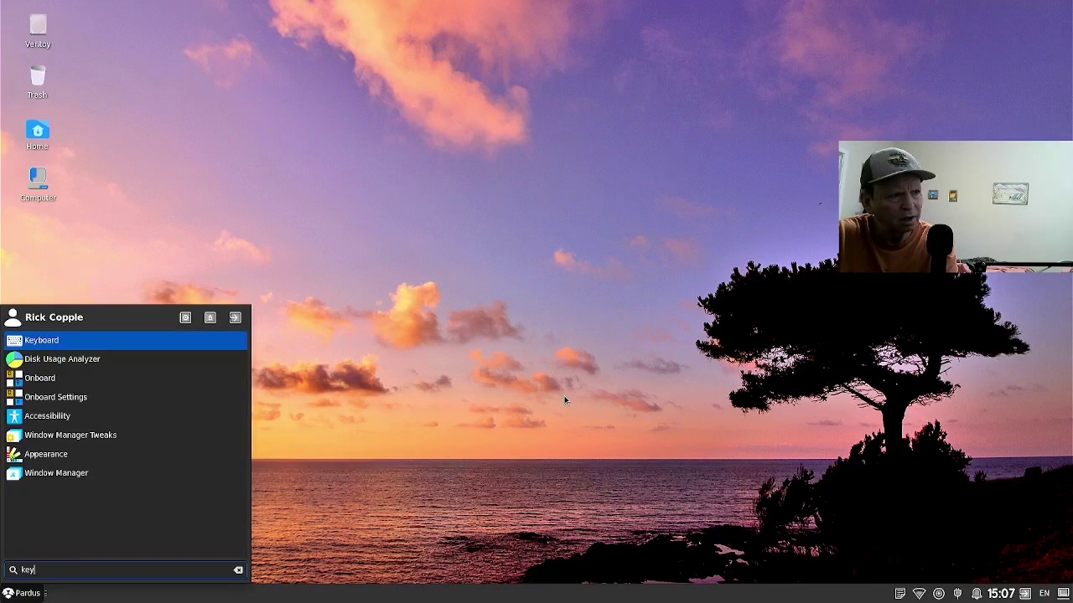
pyautogui.press('Return')
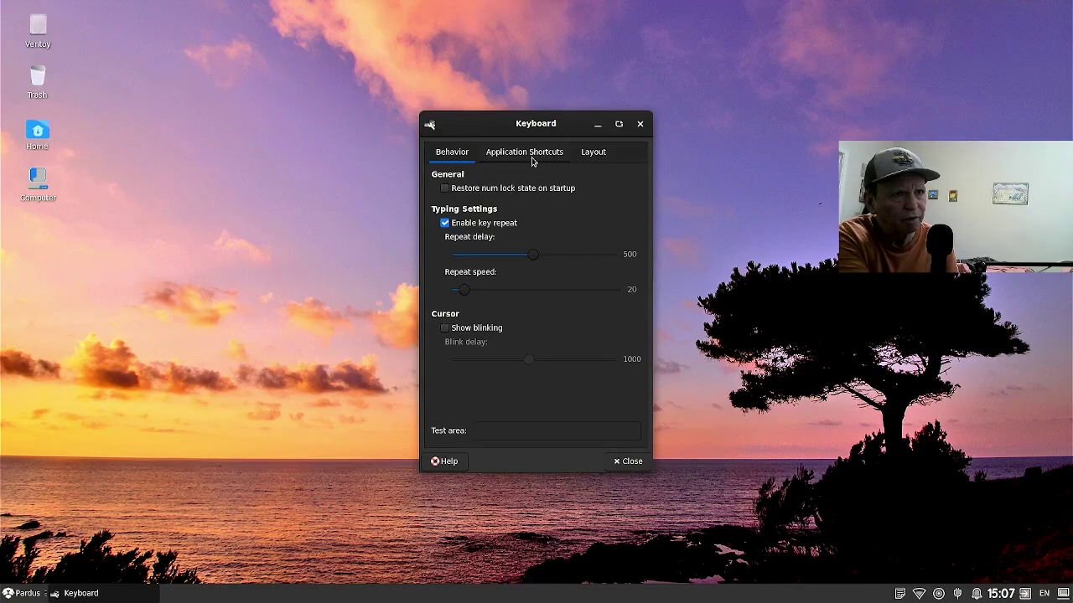
# In Application Shortcuts, select the xfce4-popup-whiskermenu shortcut bound to Super L.
pyautogui.click(532, 162)
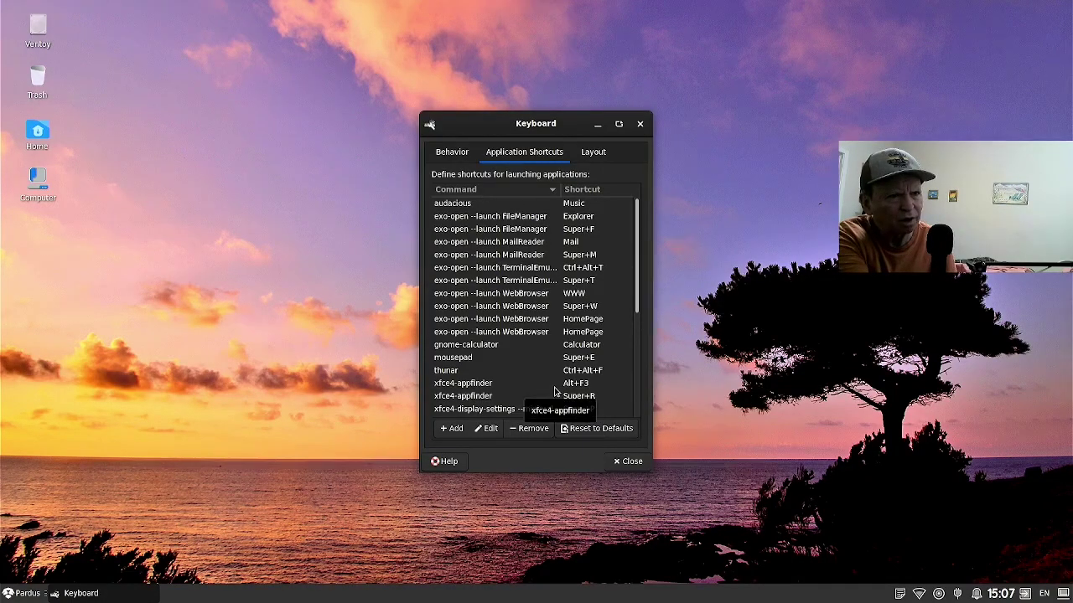
pyautogui.scroll(-1, 551, 392)
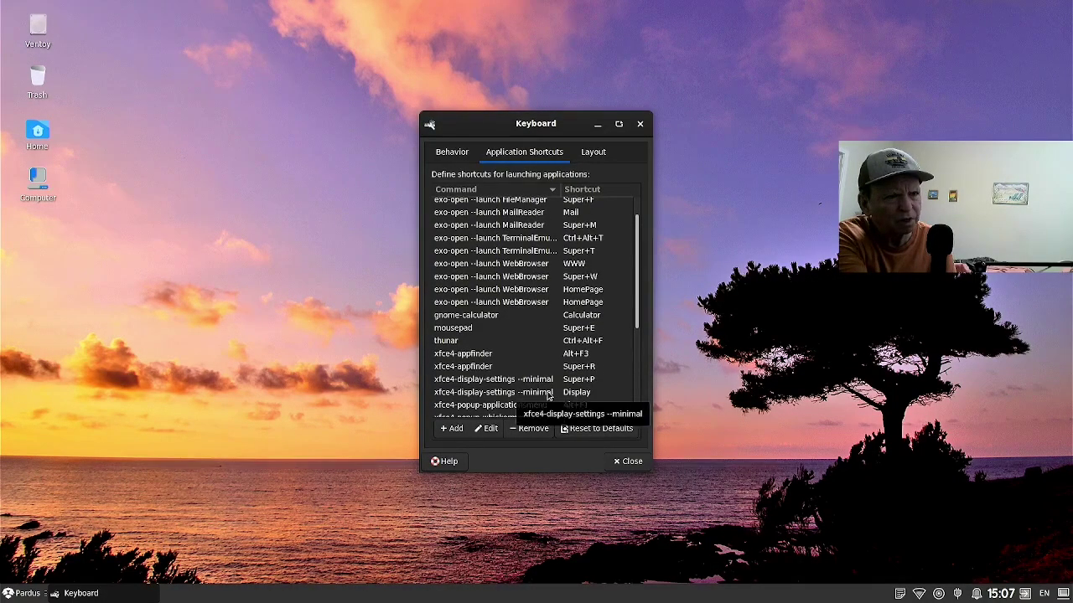
pyautogui.scroll(-1, 549, 395)
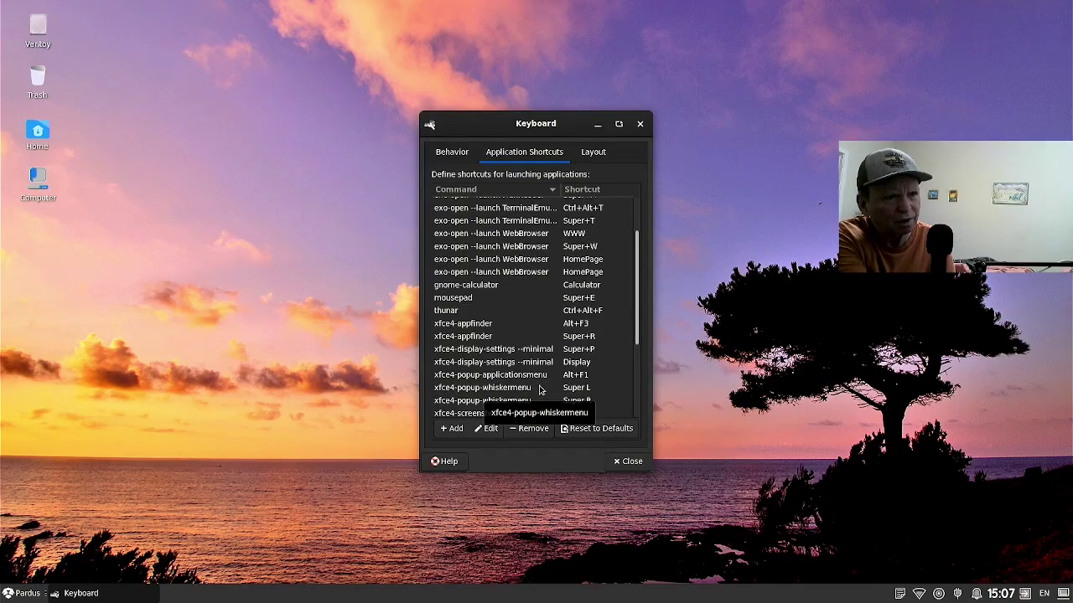
pyautogui.click(540, 389)
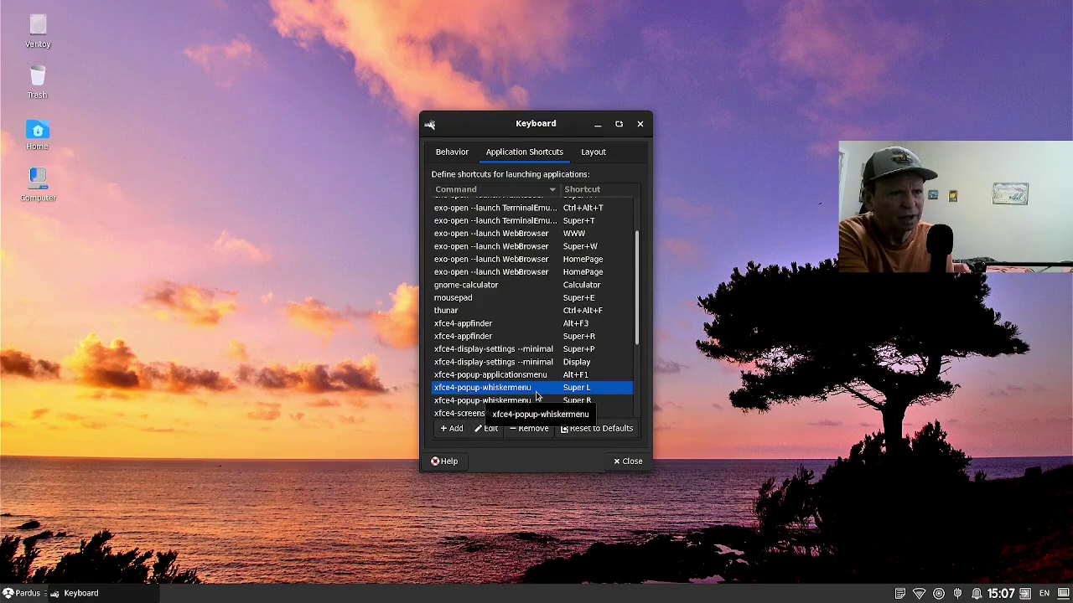
# Rebind xfce4-popup-whiskermenu from Super L to Super R, then select its Super+D row.
pyautogui.click(487, 428)
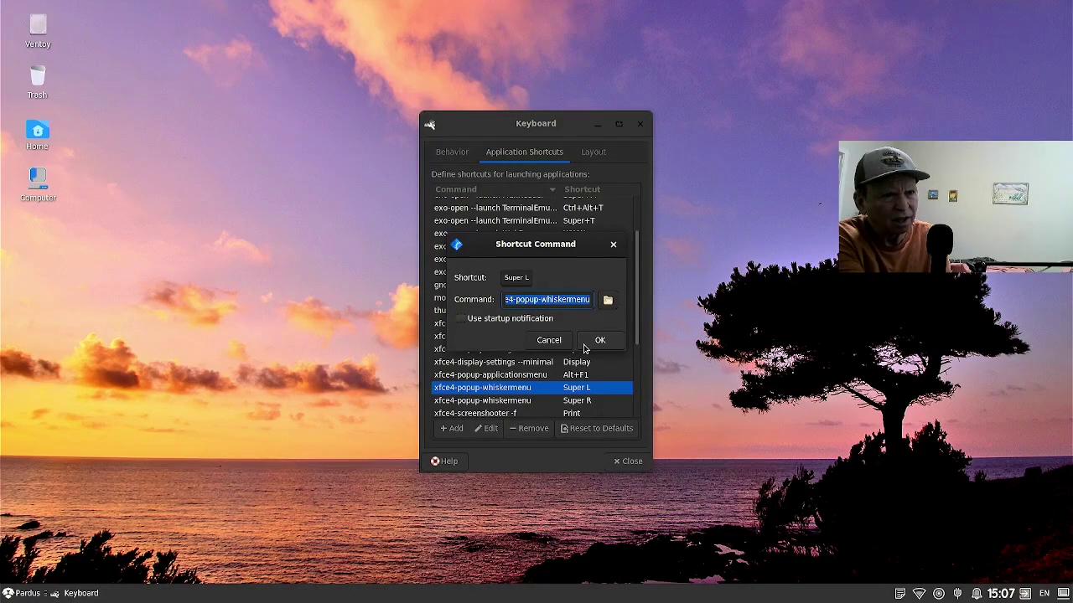
pyautogui.click(585, 345)
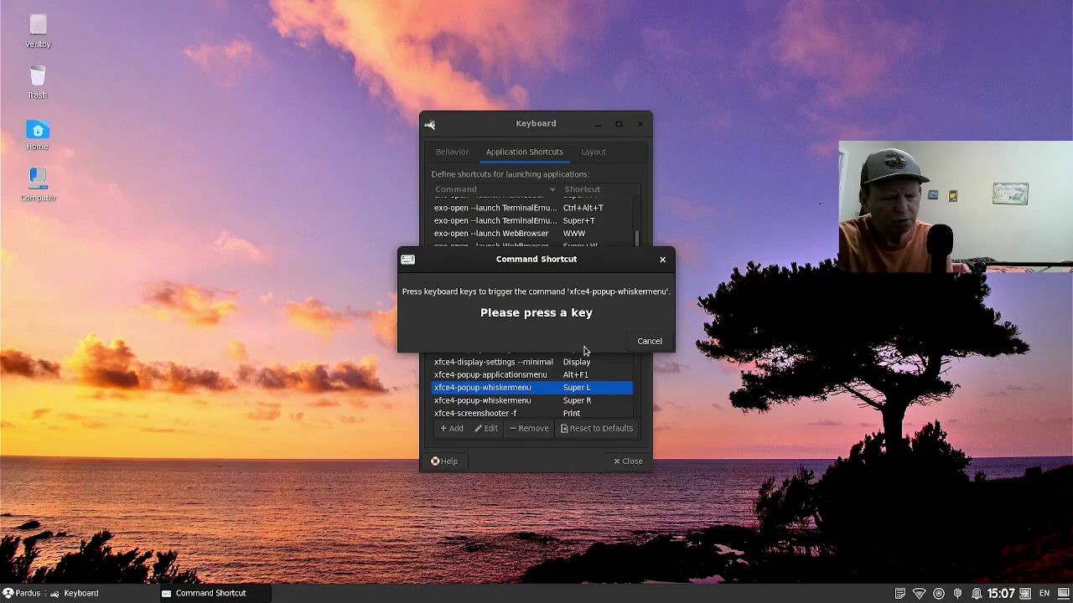
pyautogui.press('Super_R')
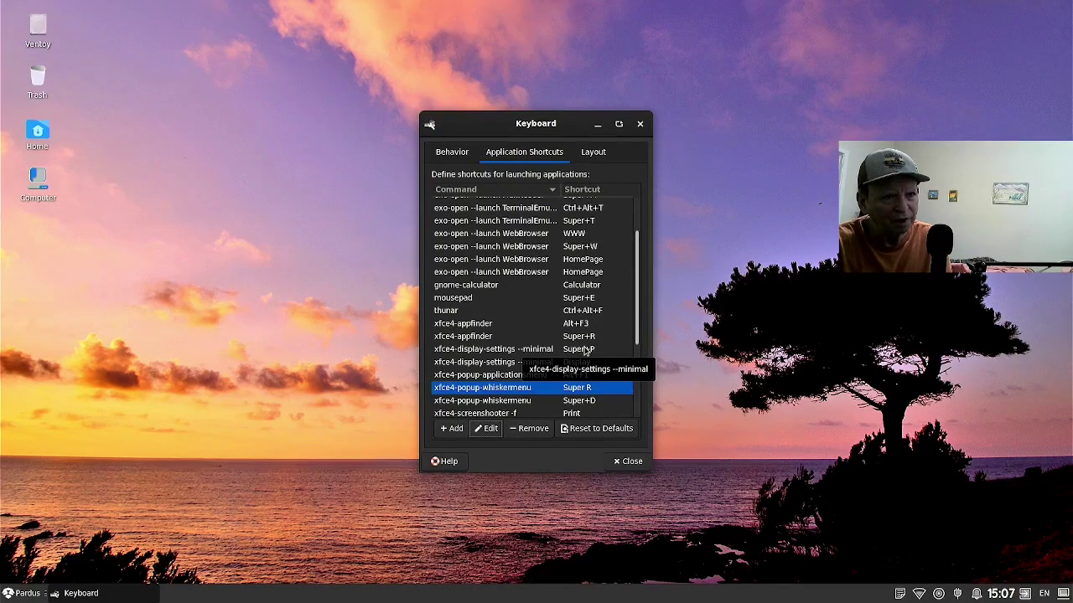
pyautogui.click(562, 401)
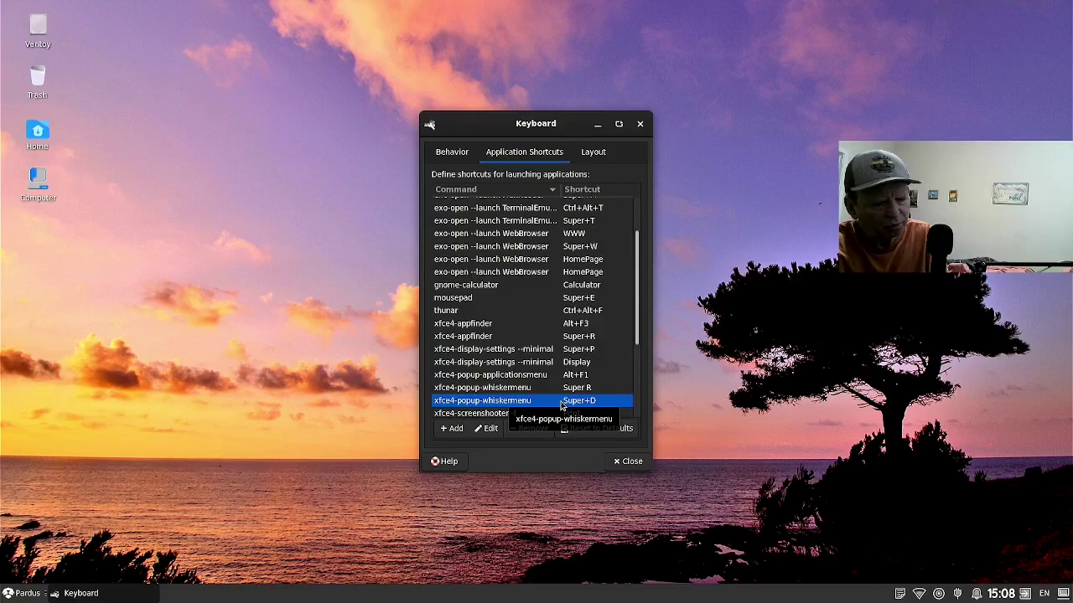
# Test the Alt+F3 Application Finder and Super+E Mousepad shortcuts, then close Keyboard settings.
pyautogui.hotkey('alt', 'F3')
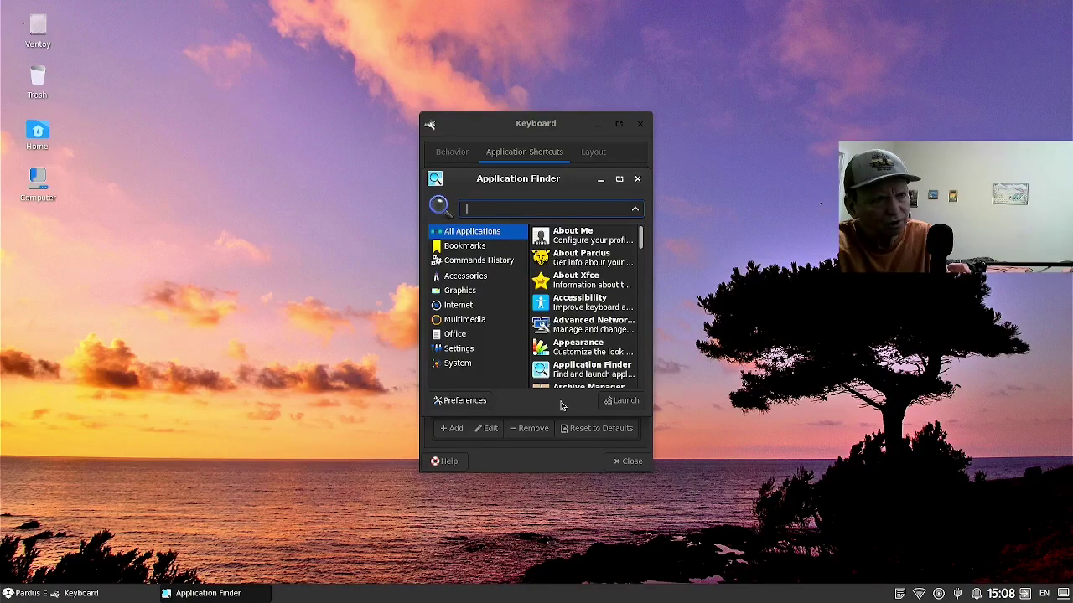
pyautogui.press('Escape')
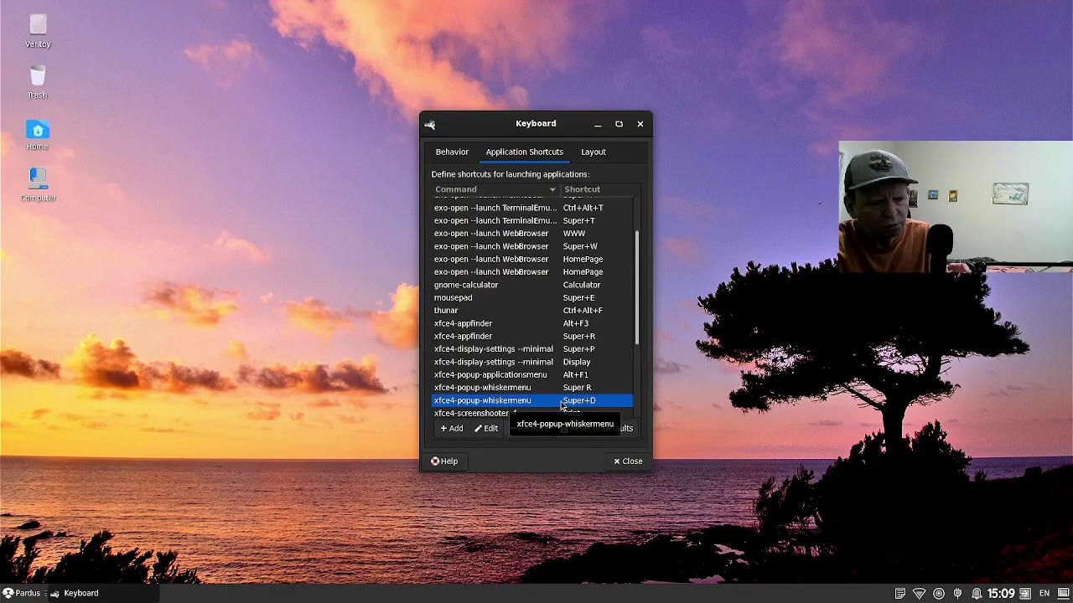
pyautogui.press('super+e')
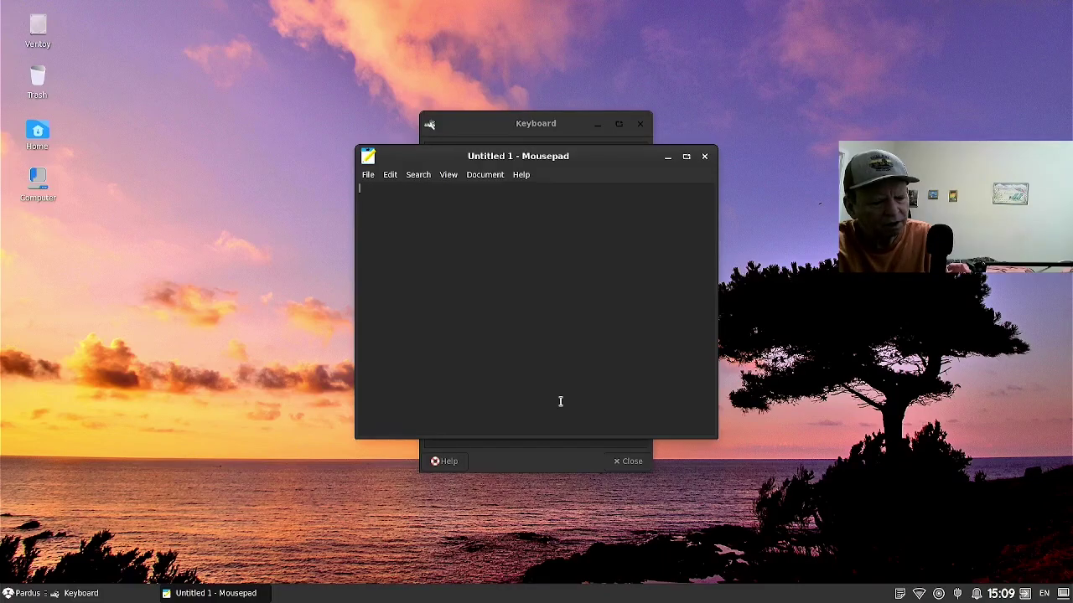
pyautogui.hotkey('ctrl', 'q')
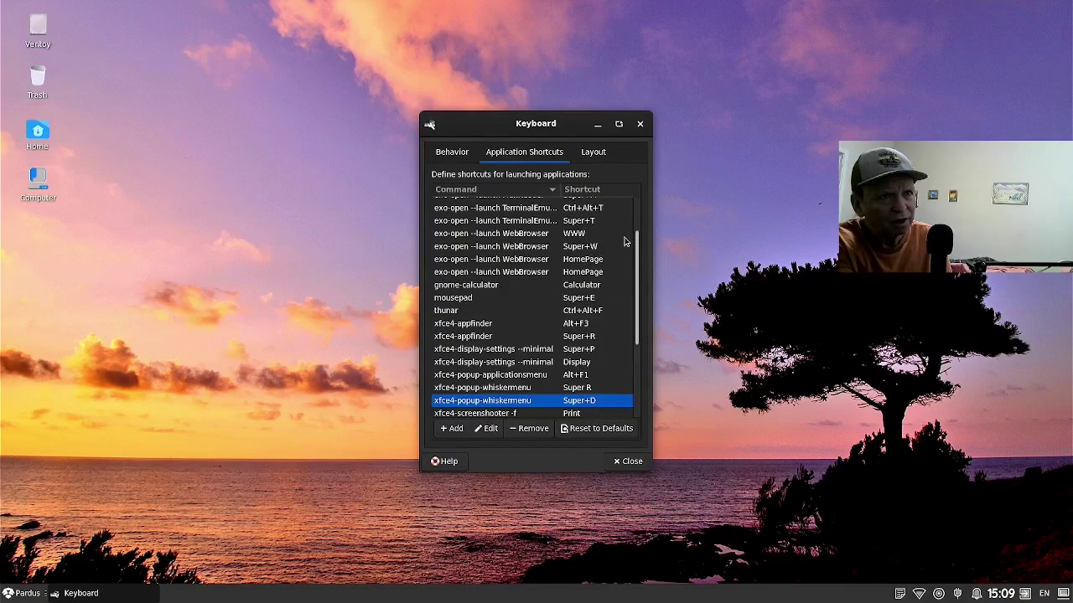
pyautogui.click(640, 124)
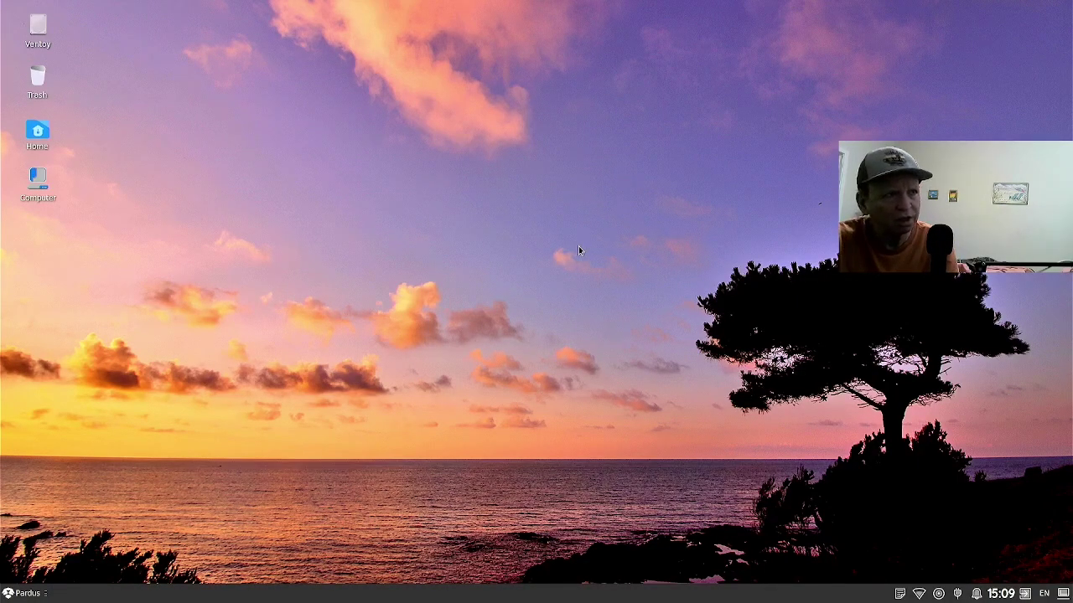
# Open a terminal with enlarged text and install xcape with 'sudo apt install xcape'.
pyautogui.hotkey('ctrl', 'alt', 't')
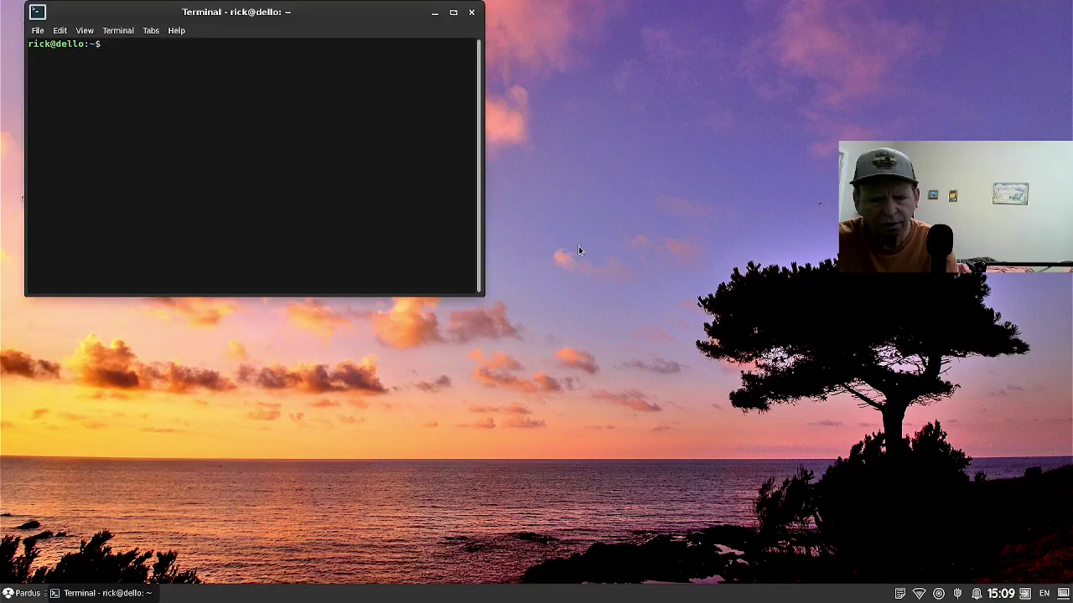
pyautogui.hotkey('ctrl', '+')
pyautogui.hotkey('ctrl', '+')
pyautogui.hotkey('ctrl', '+')
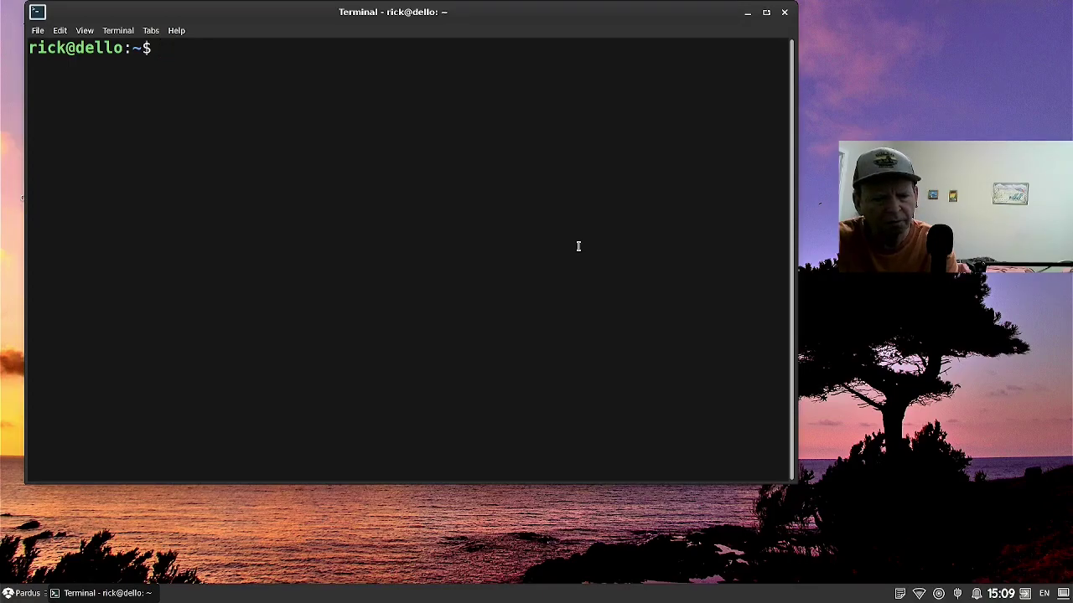
pyautogui.write('sudo ')
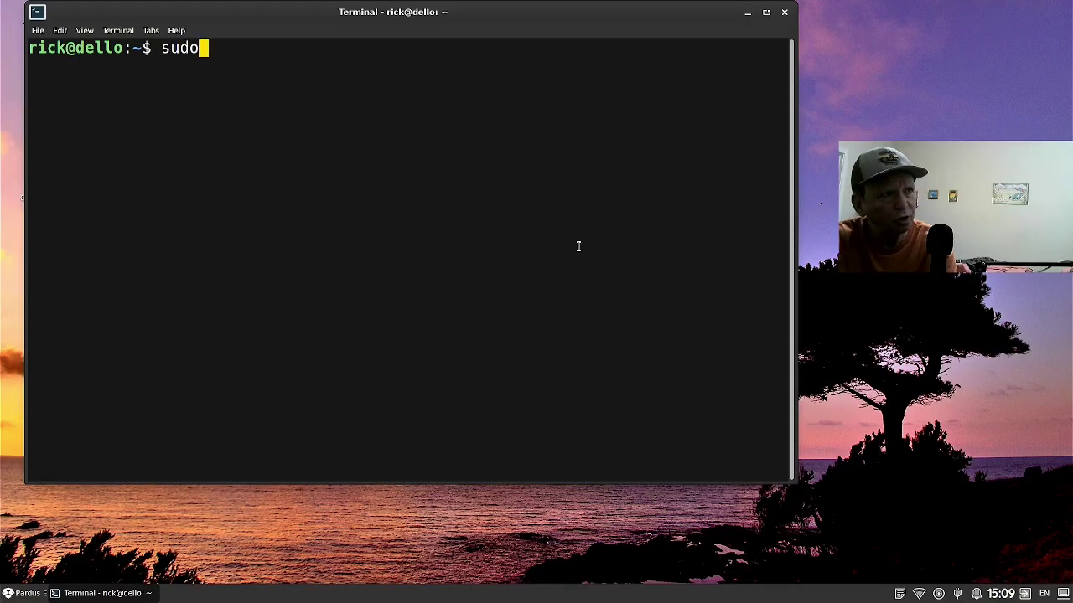
pyautogui.write('apt inst')
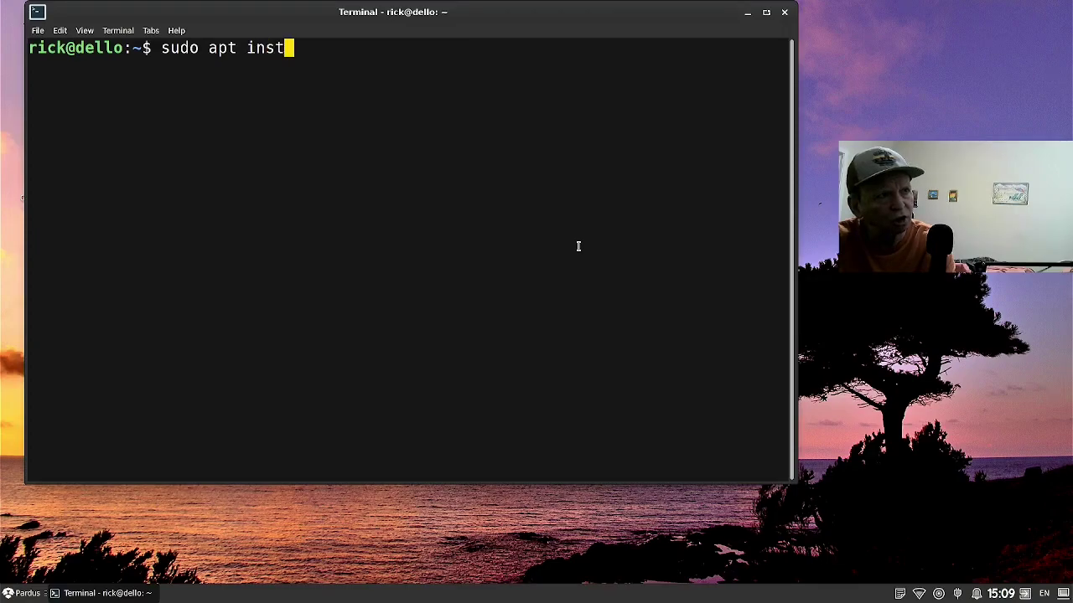
pyautogui.write('all ')
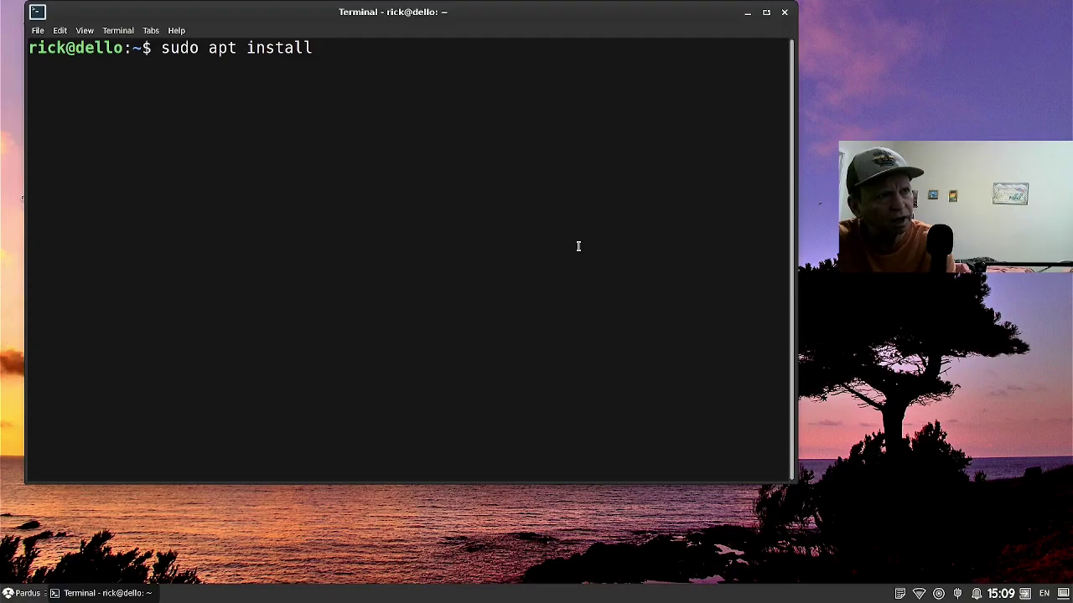
pyautogui.write('xcape')
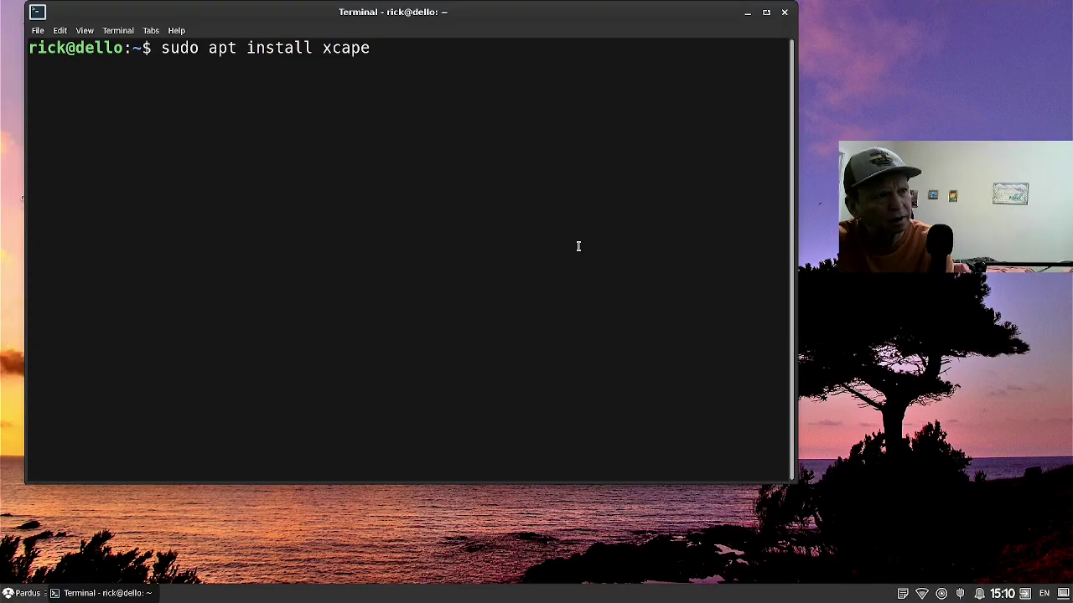
pyautogui.press('Return')
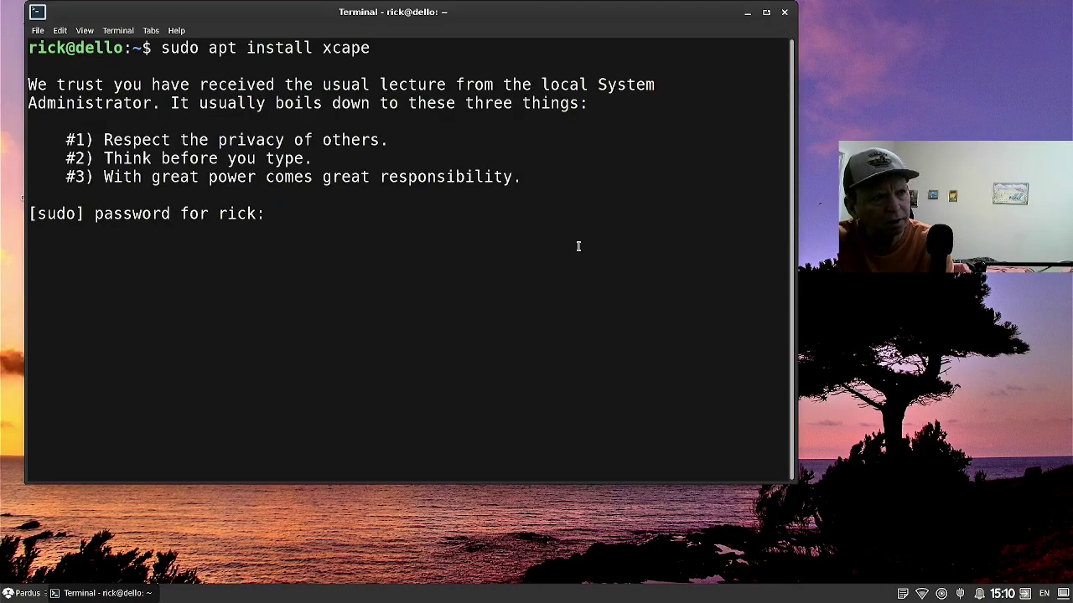
pyautogui.press('Return')
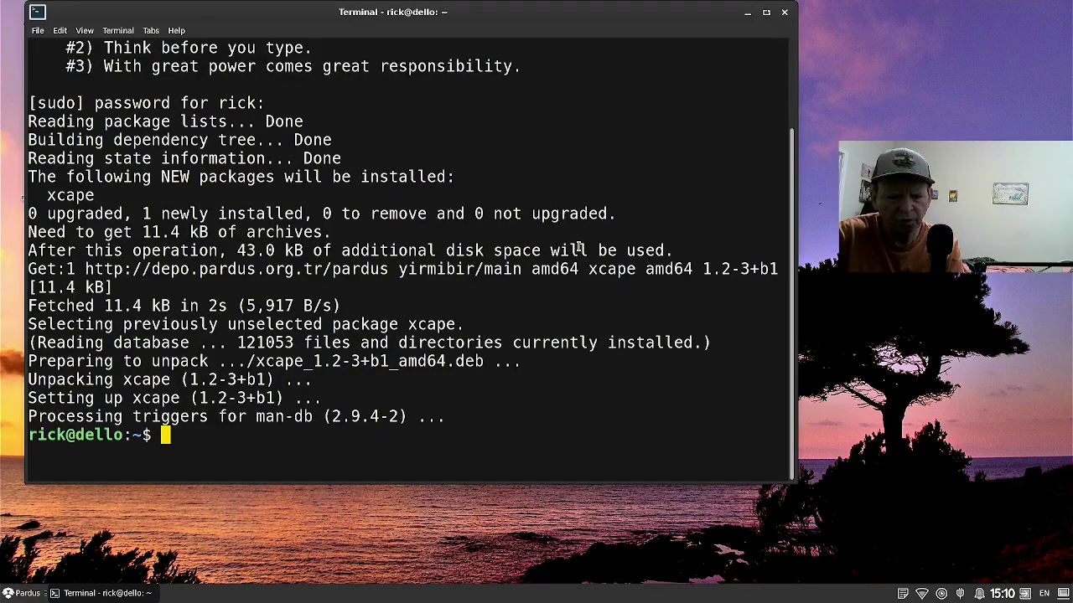
# Type xcape -e 'Super_L=Super_L|d' at the terminal prompt without running it.
pyautogui.write('xcape ')
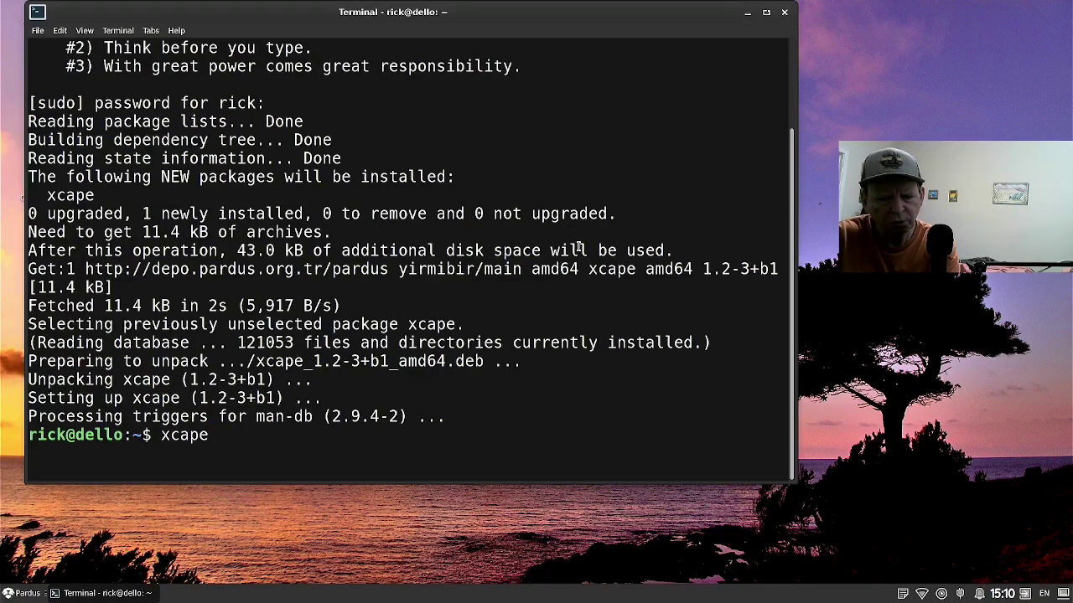
pyautogui.write('Super_L=')
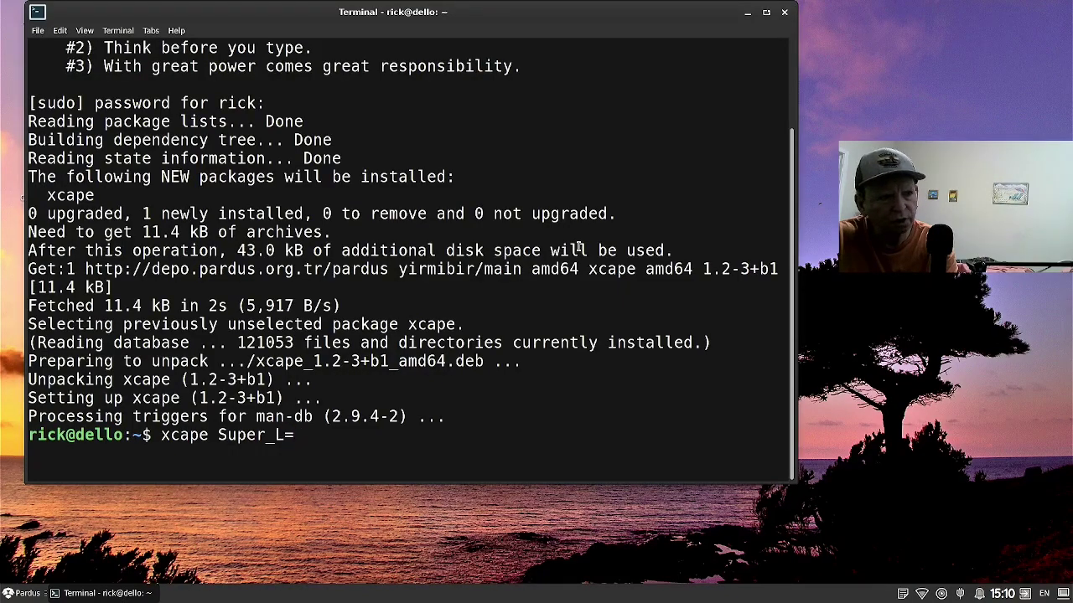
pyautogui.write('Super_L')
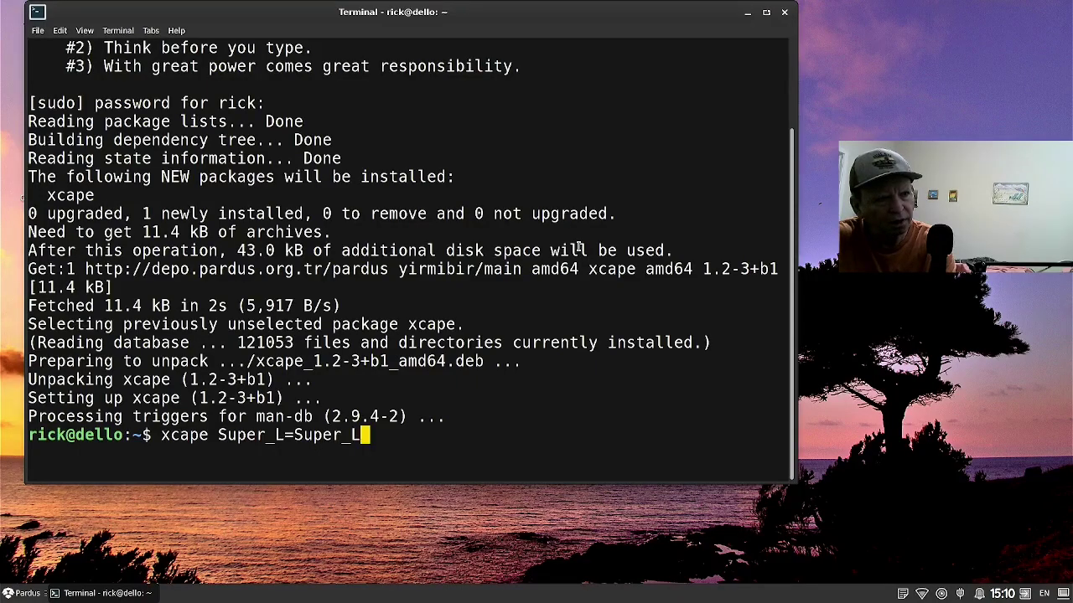
pyautogui.write('|')
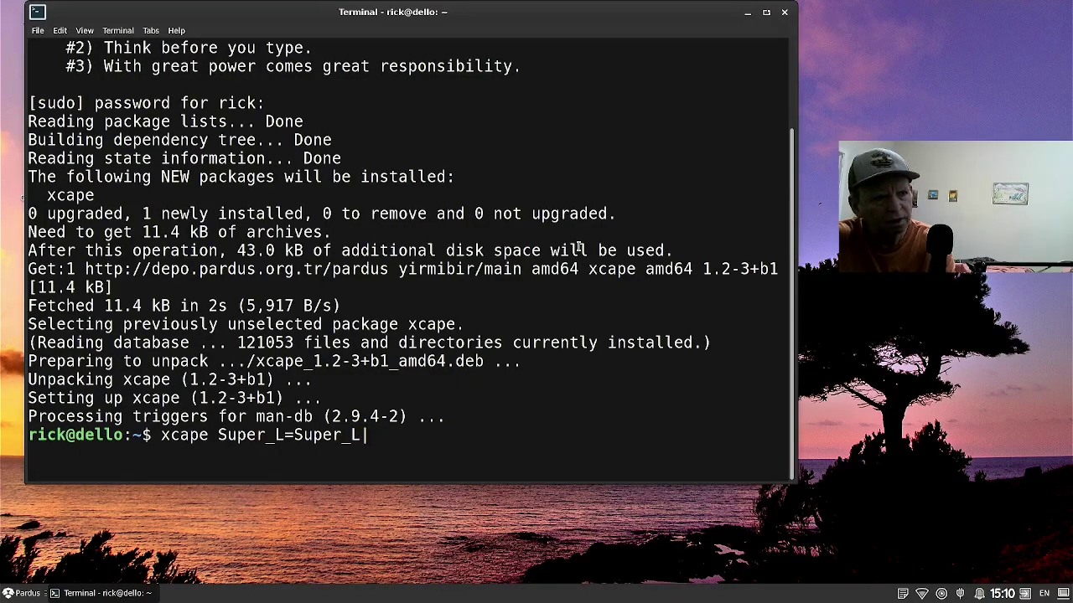
pyautogui.write('d')
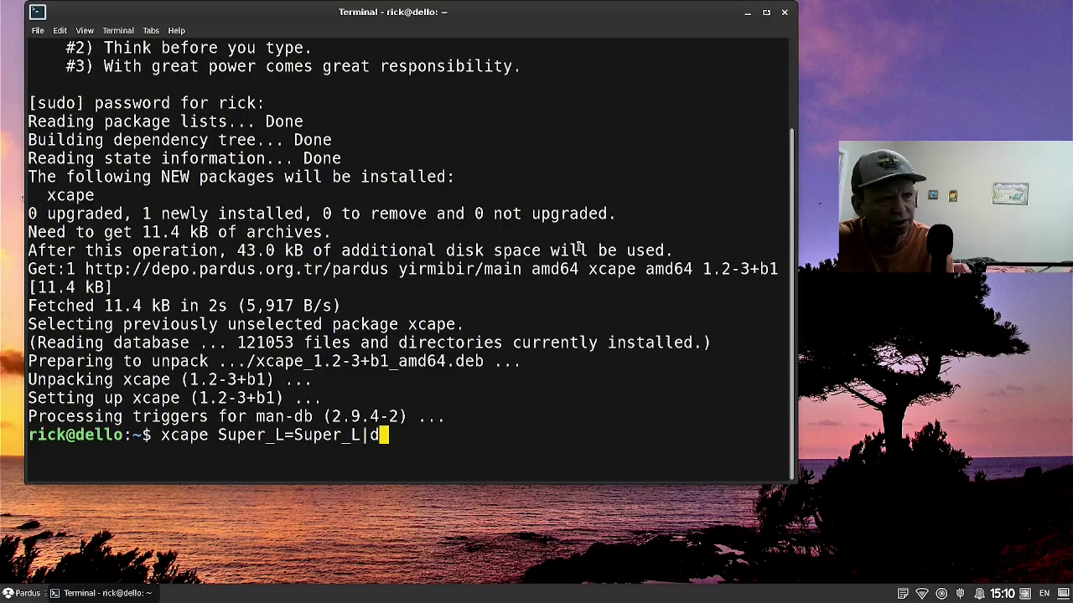
pyautogui.write("'")
pyautogui.press('Left')
pyautogui.press('Left')
pyautogui.press('Left')
pyautogui.press('Left')
pyautogui.press('Left')
pyautogui.press('Left')
pyautogui.press('Left')
pyautogui.press('Left')
pyautogui.press('Left')
pyautogui.press('Left')
pyautogui.press('Left')
pyautogui.press('Left')
pyautogui.press('Left')
pyautogui.press('Left')
pyautogui.press('Left')
pyautogui.press('Left')
pyautogui.press('Left')
pyautogui.press('Left')
pyautogui.press('Left')
pyautogui.press('Right')
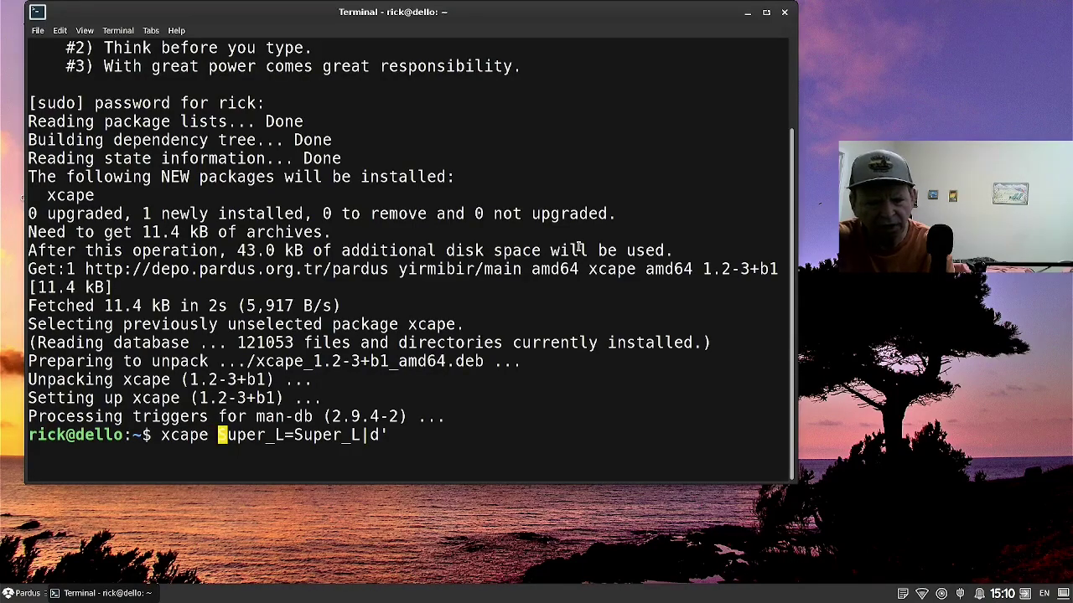
pyautogui.write("-e '")
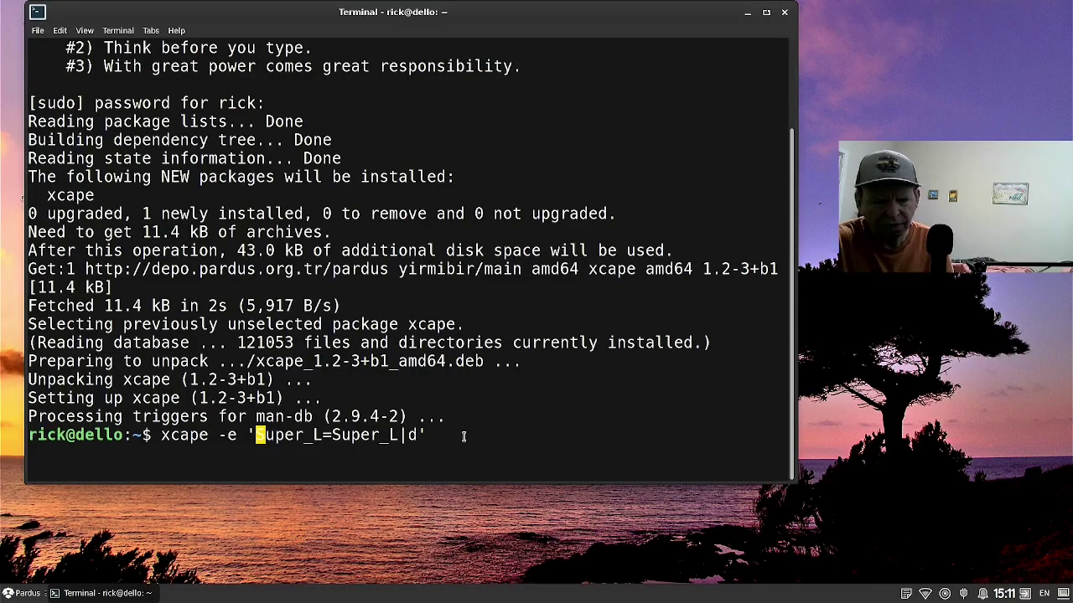
# Run the xcape mapping, then test Super for the menu and Super+E for a blank Mousepad.
pyautogui.press('Return')
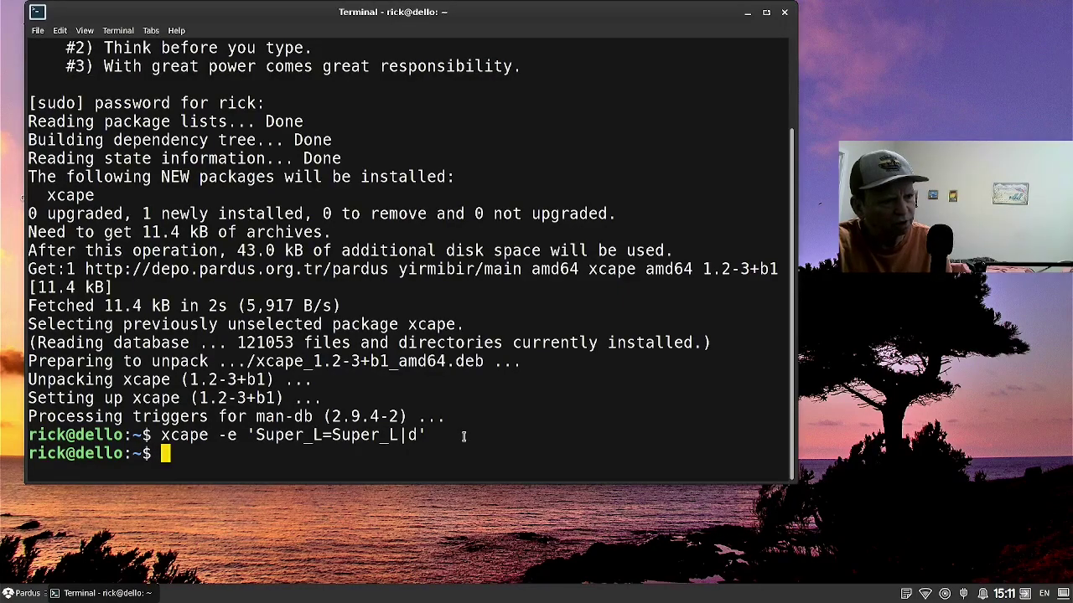
pyautogui.press('super')
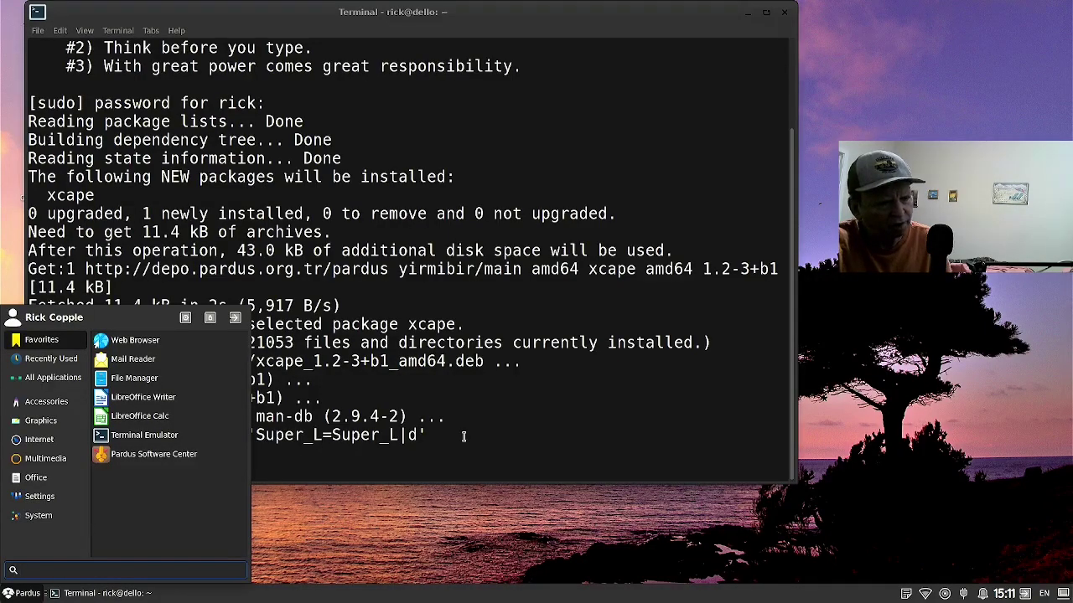
pyautogui.press('super')
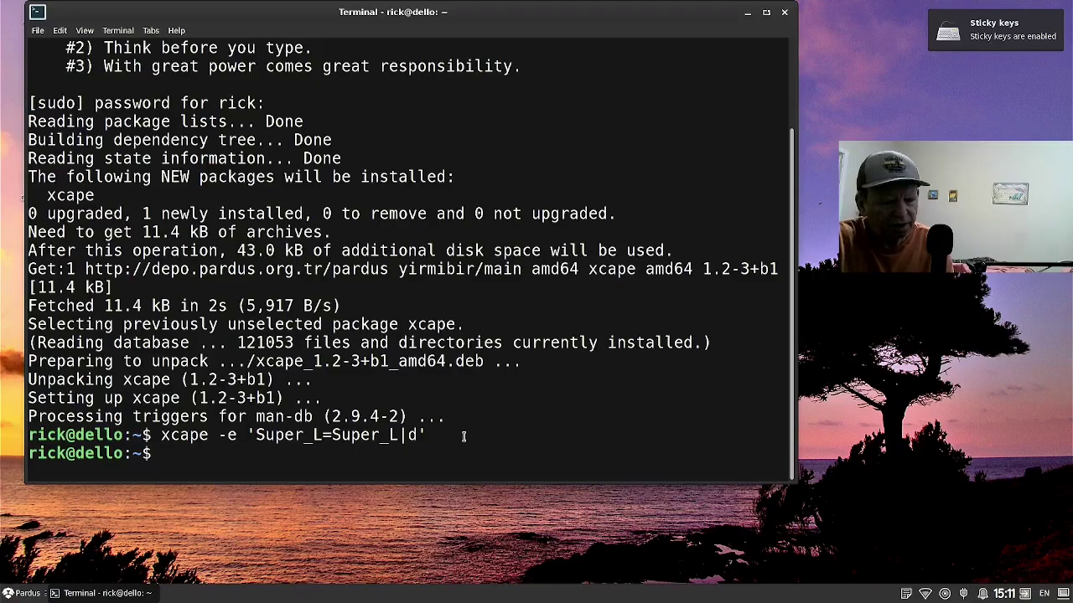
pyautogui.press('super+e')
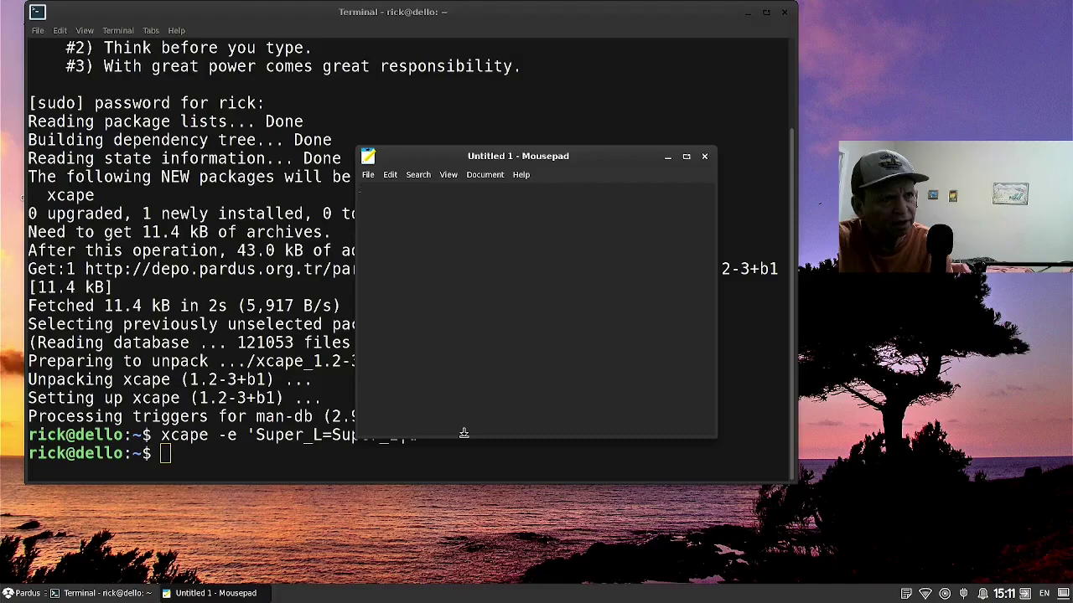
pyautogui.press('super')
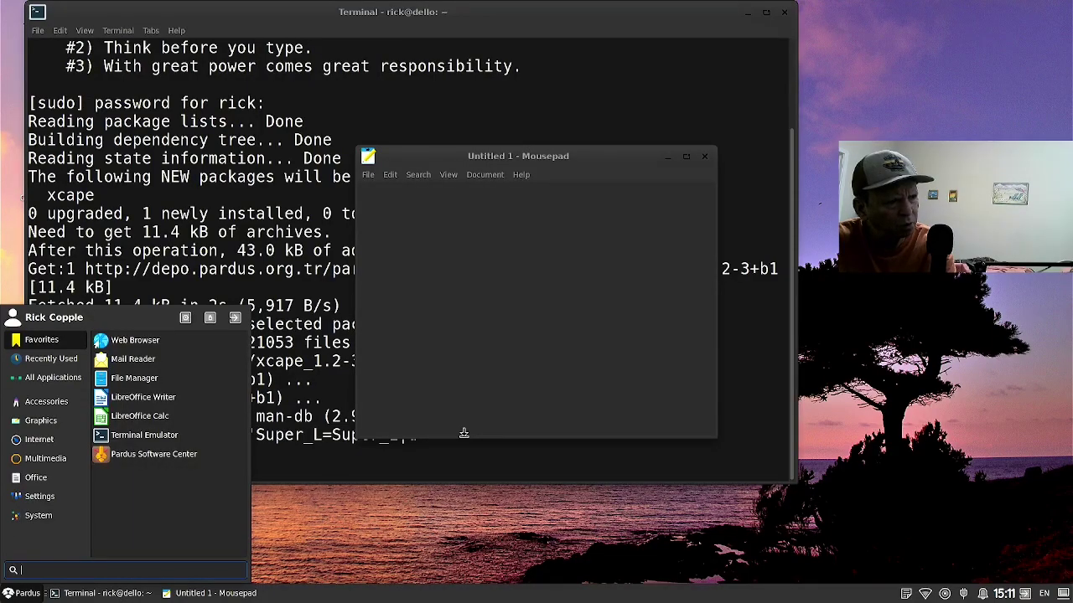
# Change Window Manager's Close window shortcut from Alt+F4 to Super+Q.
pyautogui.write('wind')
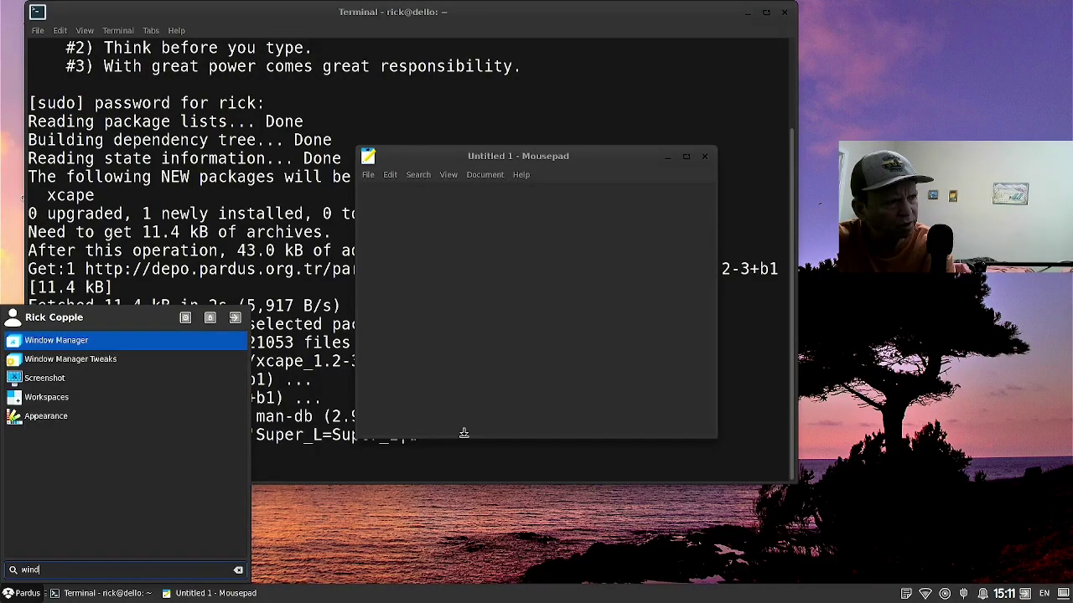
pyautogui.press('Return')
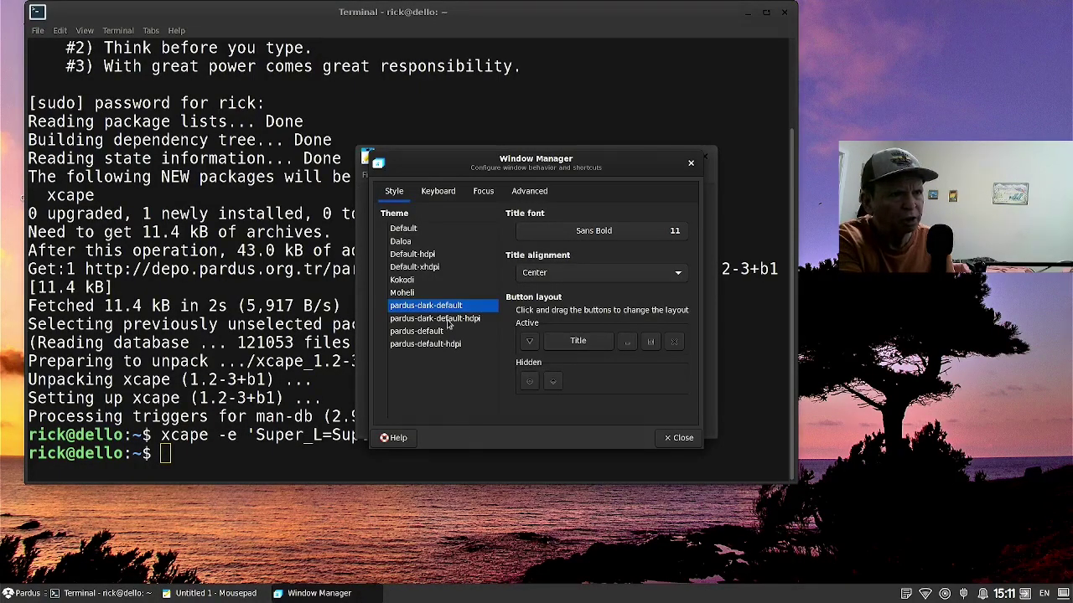
pyautogui.click(428, 192)
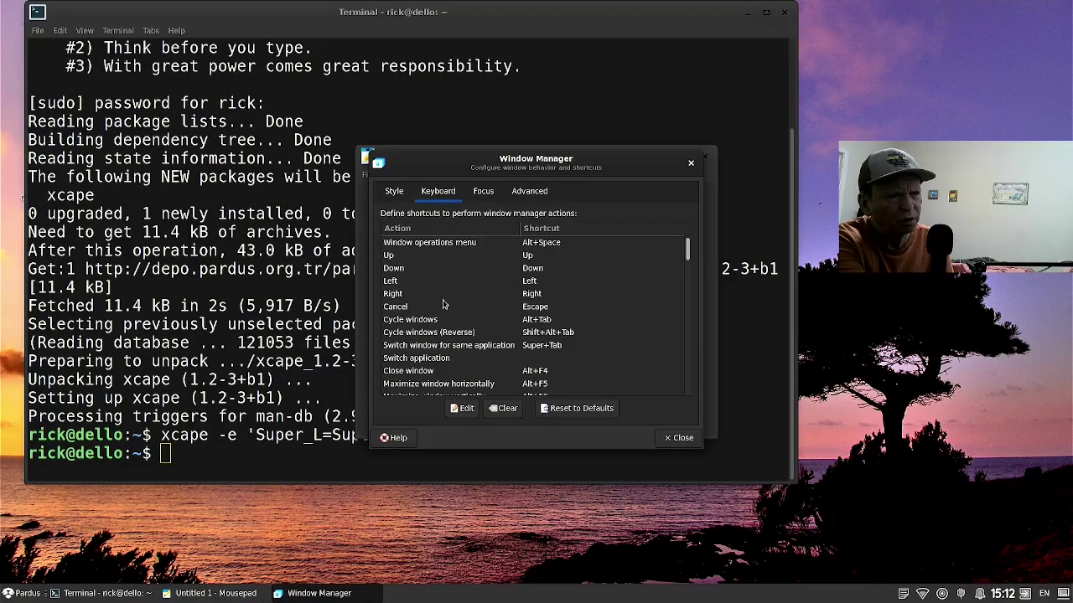
pyautogui.click(418, 374)
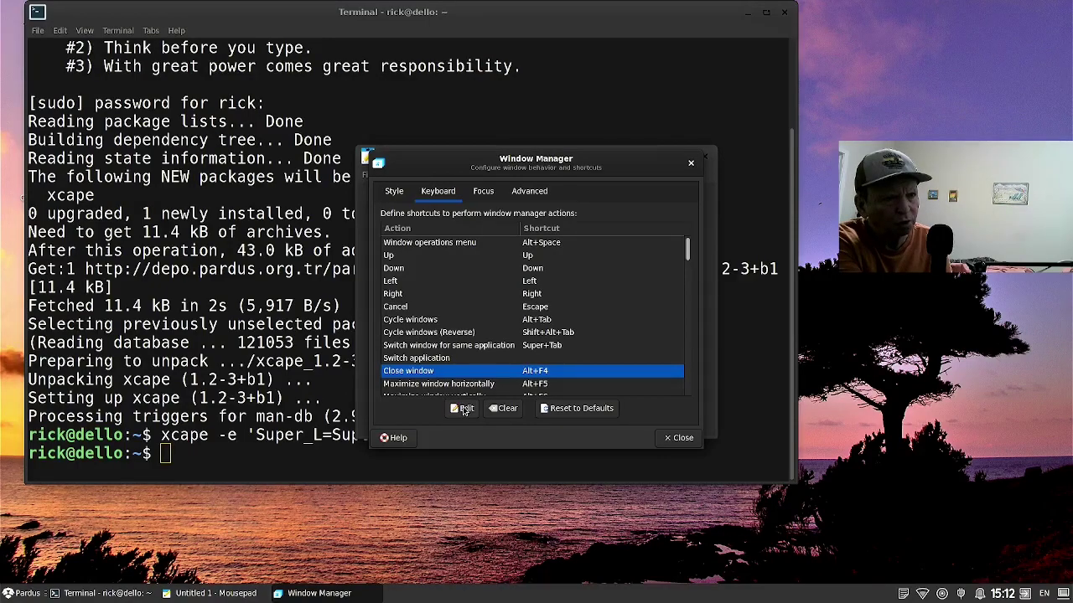
pyautogui.click(463, 409)
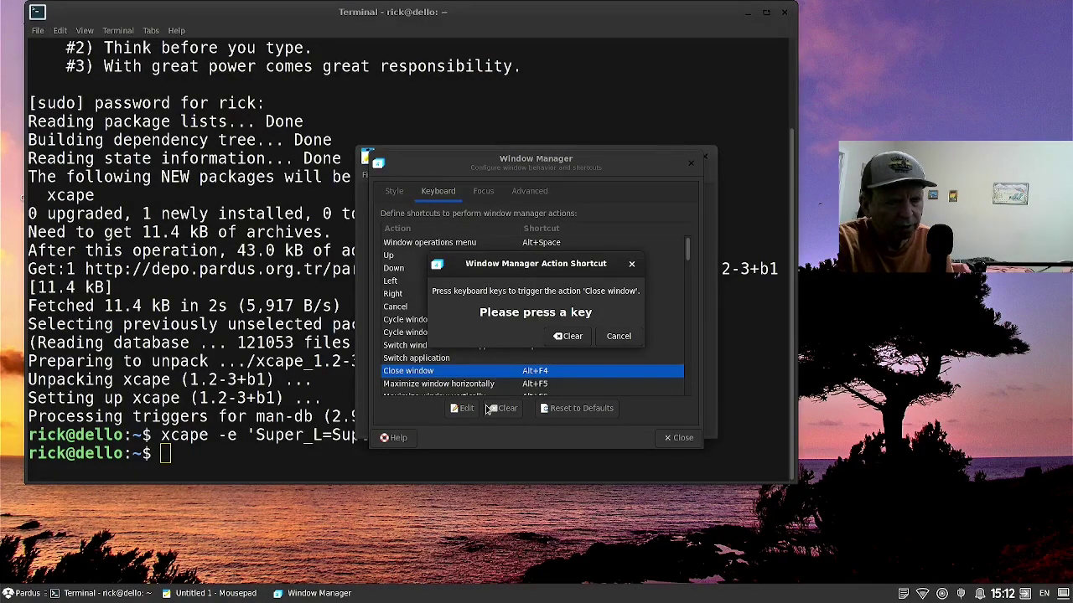
pyautogui.press('super+q')
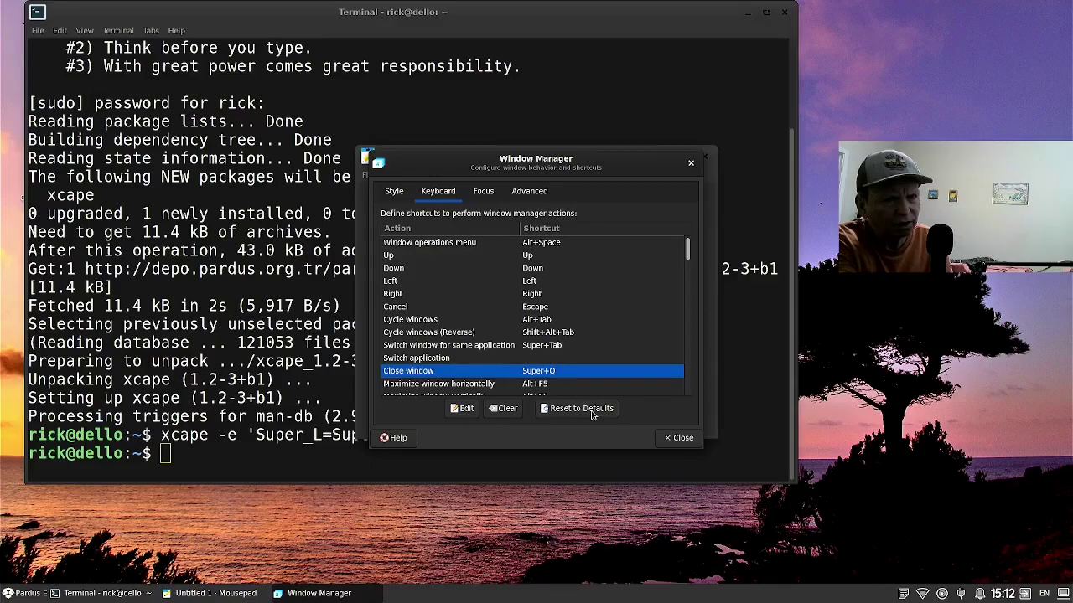
# Close Window Manager settings and Mousepad, and hide the terminal.
pyautogui.click(681, 438)
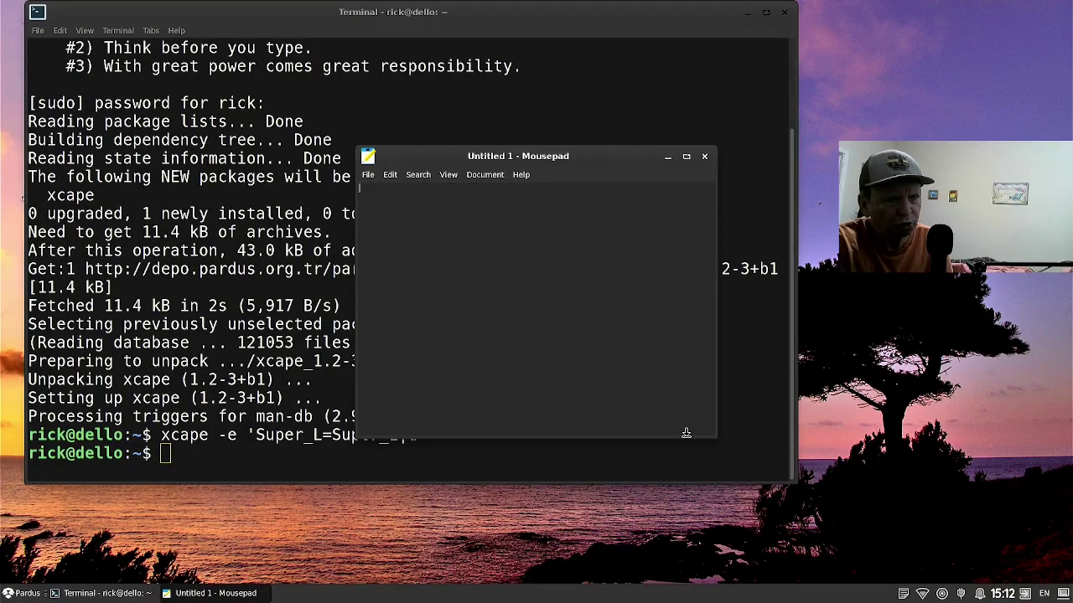
pyautogui.hotkey('alt', 'F4')
pyautogui.press('super')
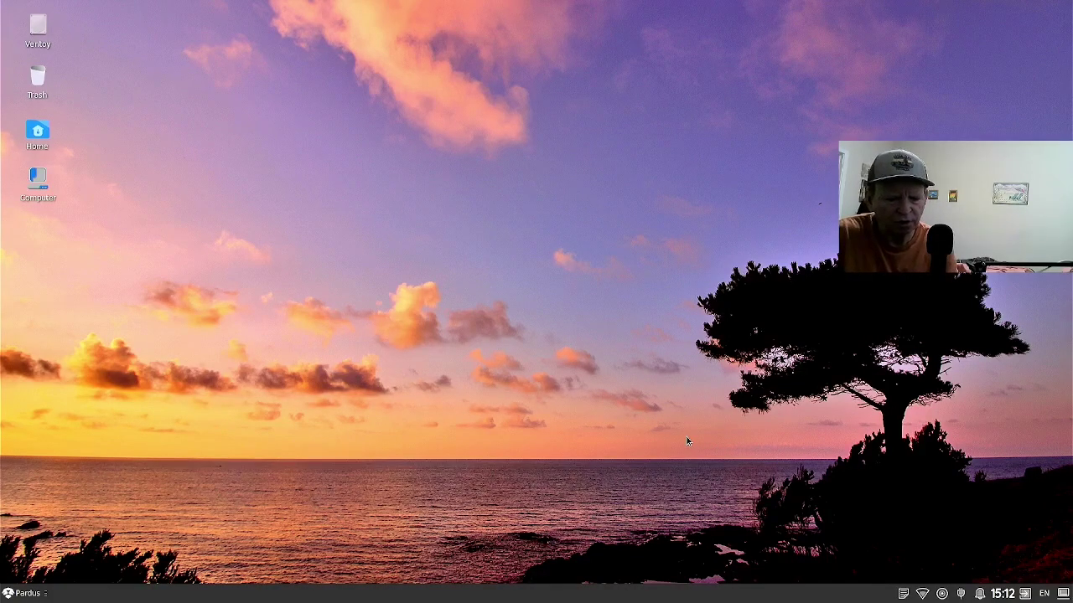
# Search the applications menu for 'sess' to find Session and Startup.
pyautogui.press('super')
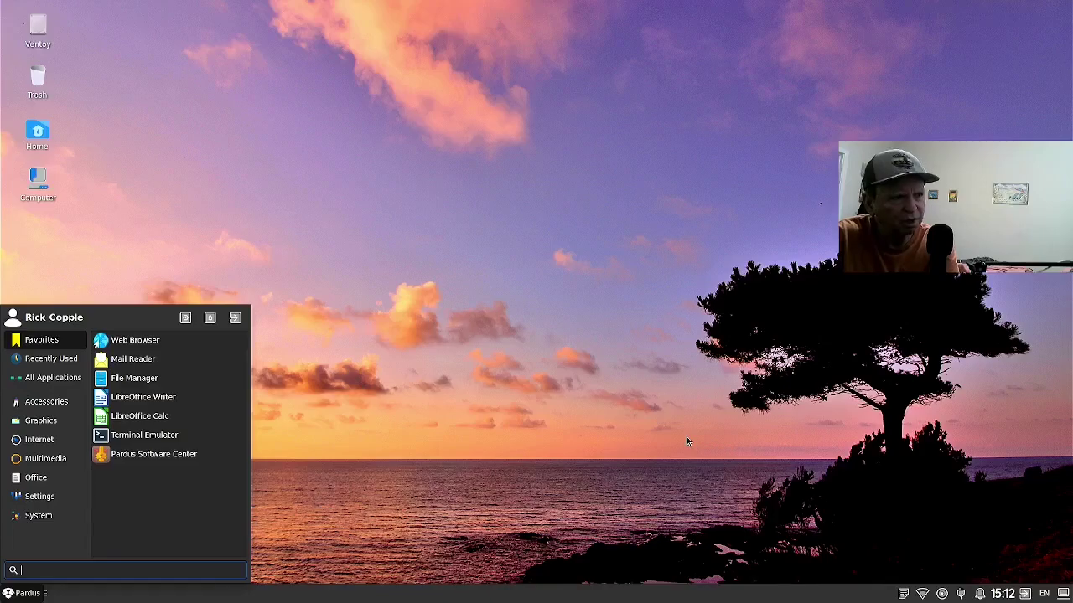
pyautogui.write('def')
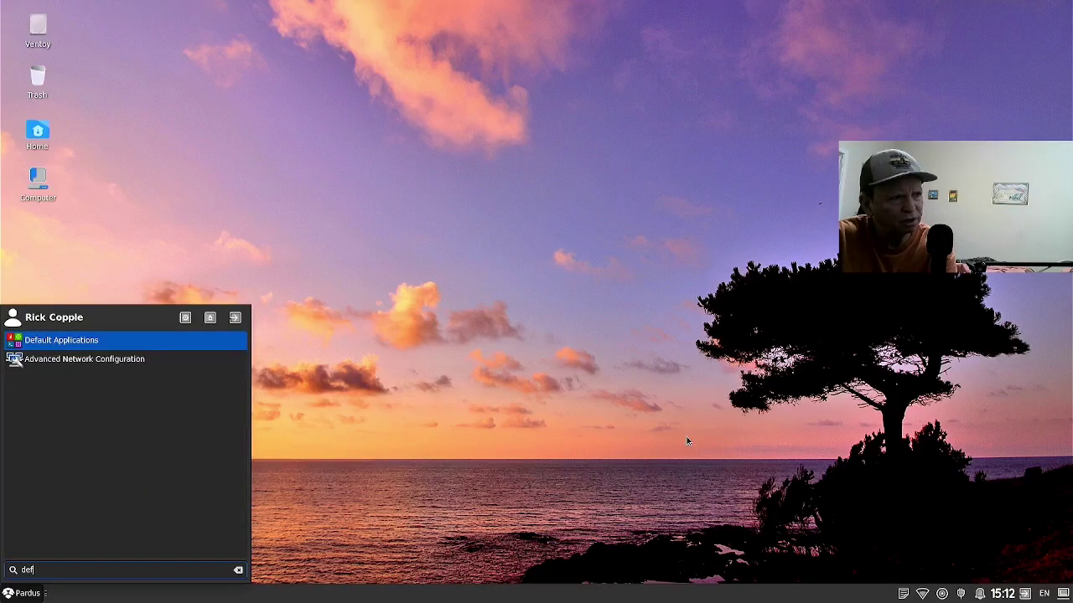
pyautogui.press('BackSpace')
pyautogui.press('BackSpace')
pyautogui.press('BackSpace')
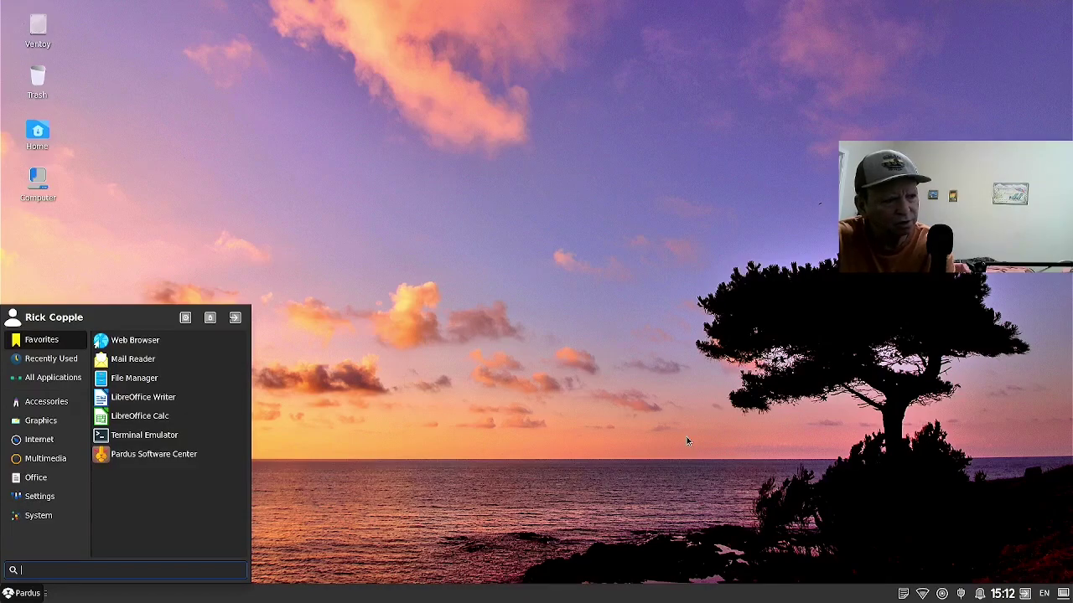
pyautogui.write('sess')
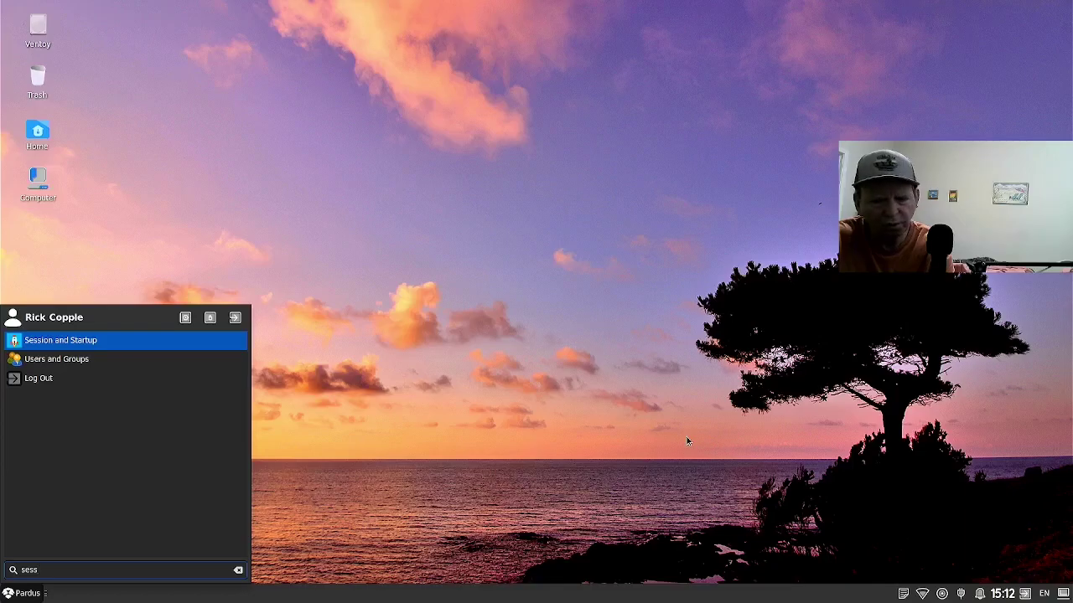
# Launch Session and Startup and show its Application Autostart list.
pyautogui.press('Return')
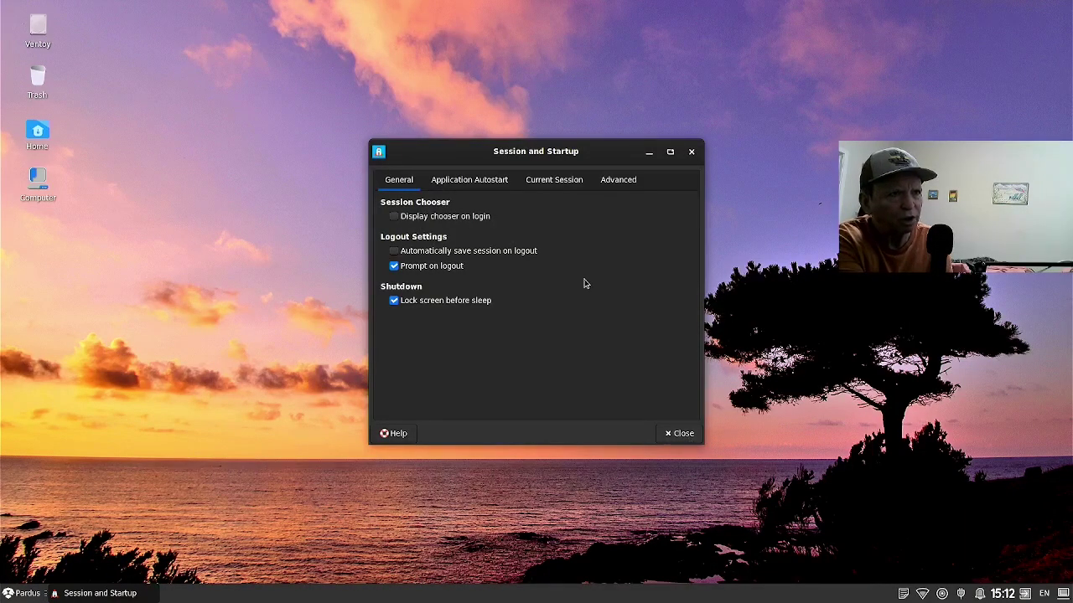
pyautogui.click(497, 181)
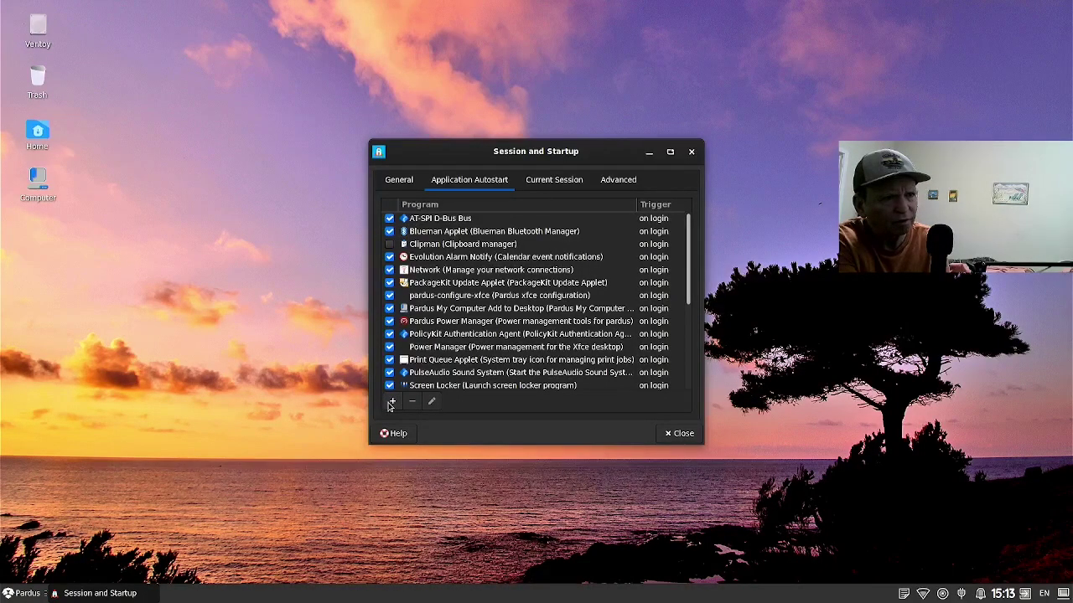
# Add a new autostart entry named 'Menu Fix' with description 'Fixes Menu'.
pyautogui.click(391, 403)
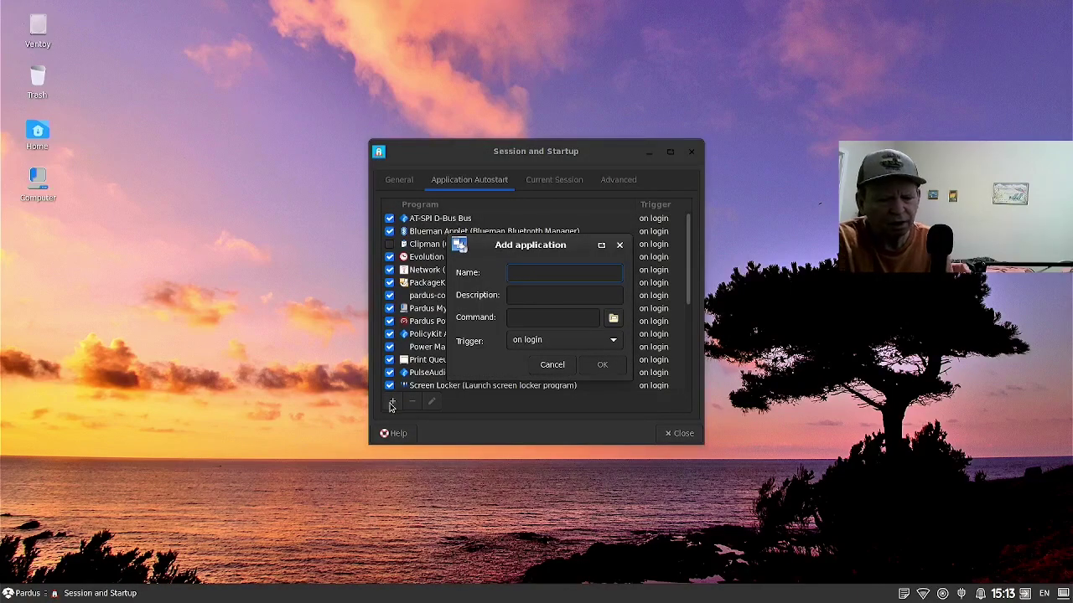
pyautogui.write('Menu ')
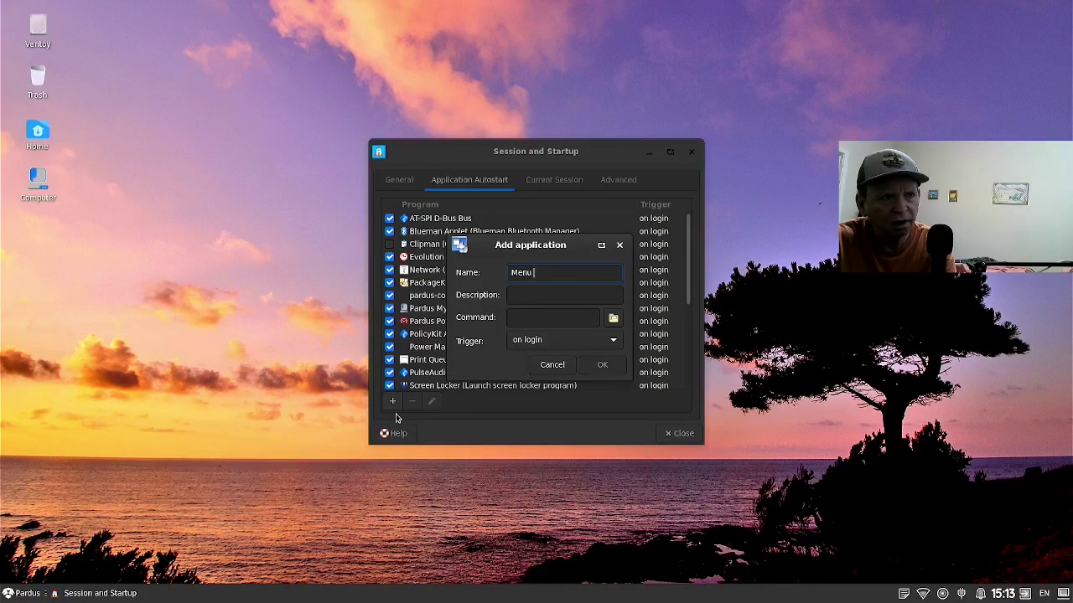
pyautogui.write('Fix')
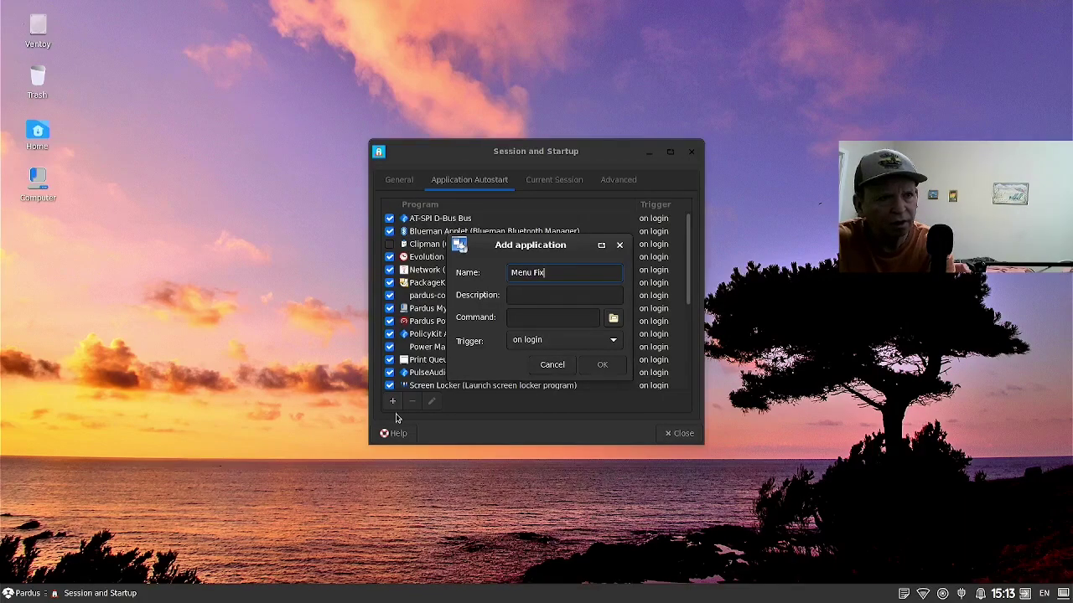
pyautogui.press('Tab')
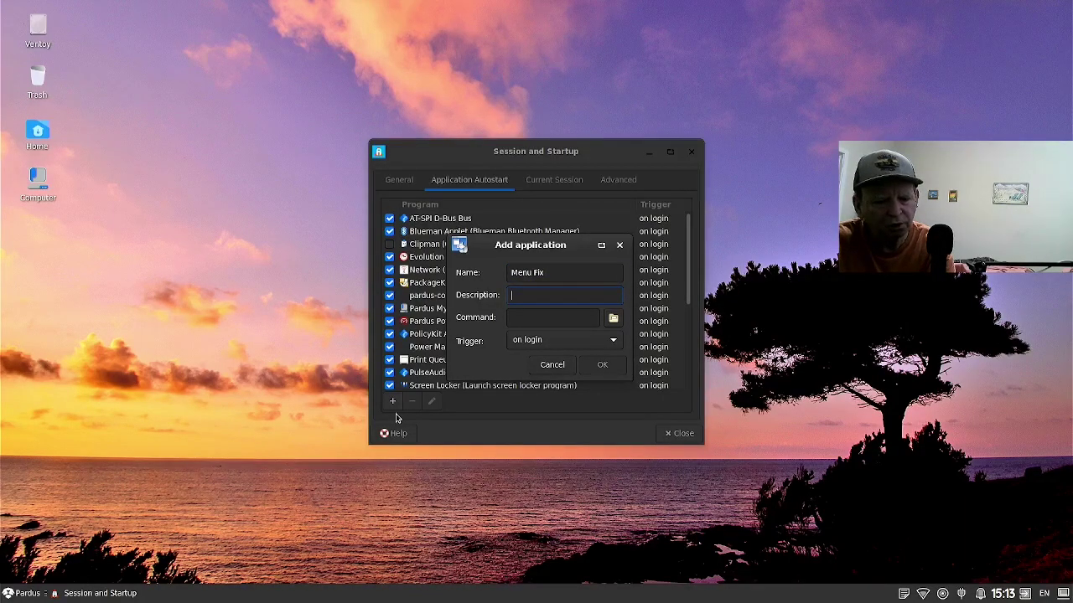
pyautogui.write('Fixx')
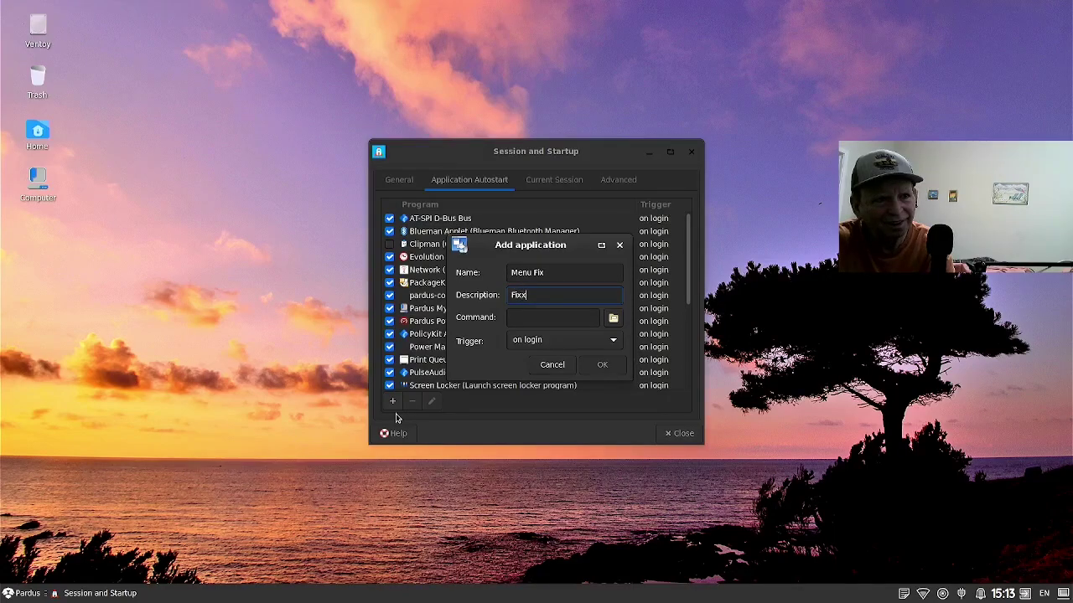
pyautogui.press('BackSpace')
pyautogui.write('es M')
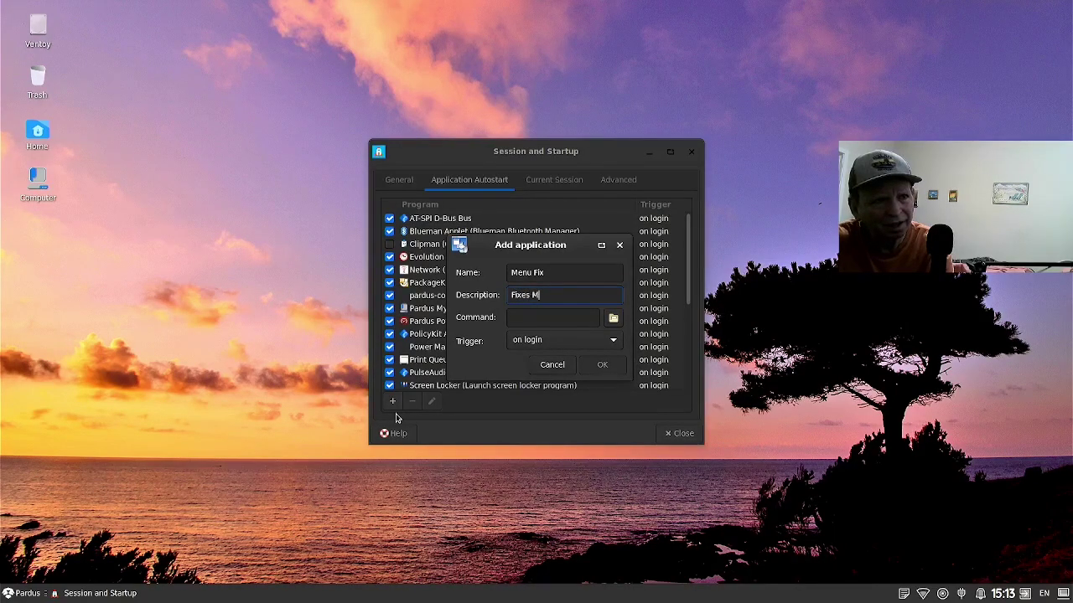
pyautogui.write('enu')
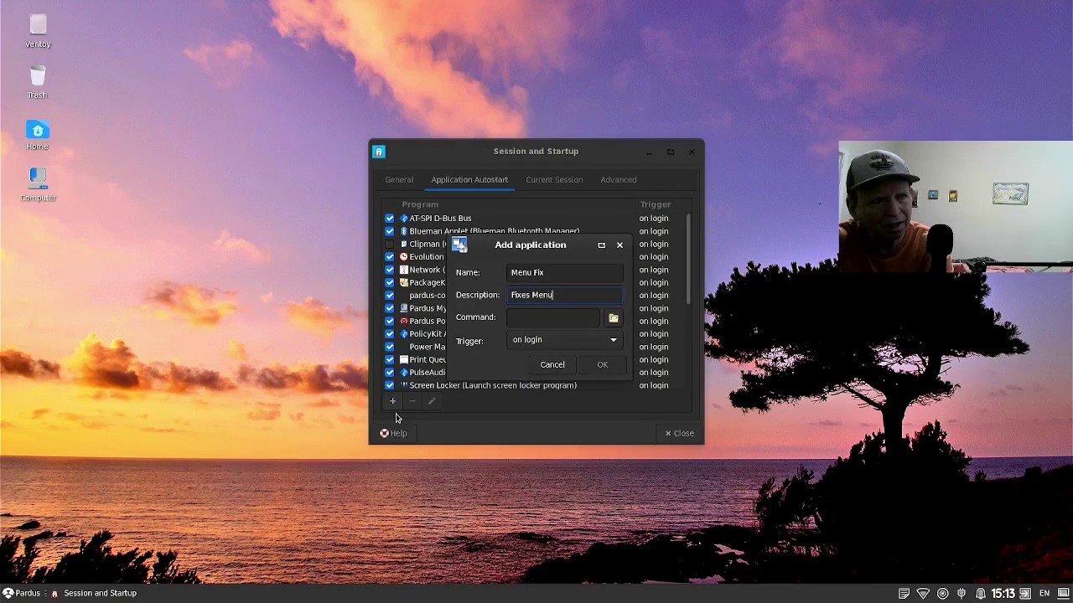
# Enter the command xcape -e 'Super_L=Super_L|c in the Command field.
pyautogui.press('Tab')
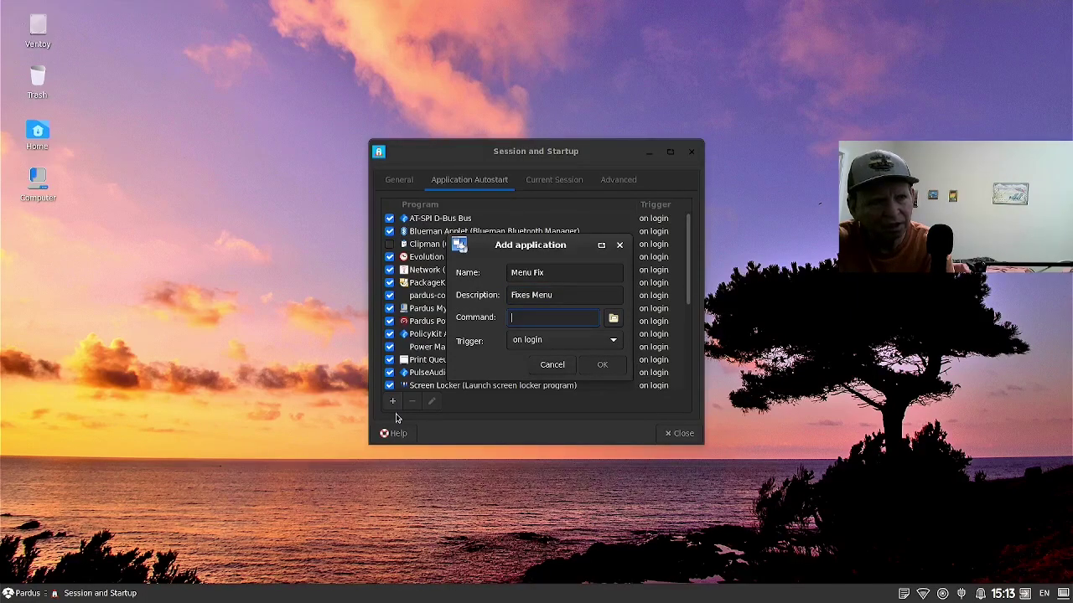
pyautogui.write('xcae')
pyautogui.press('BackSpace')
pyautogui.write('pe ')
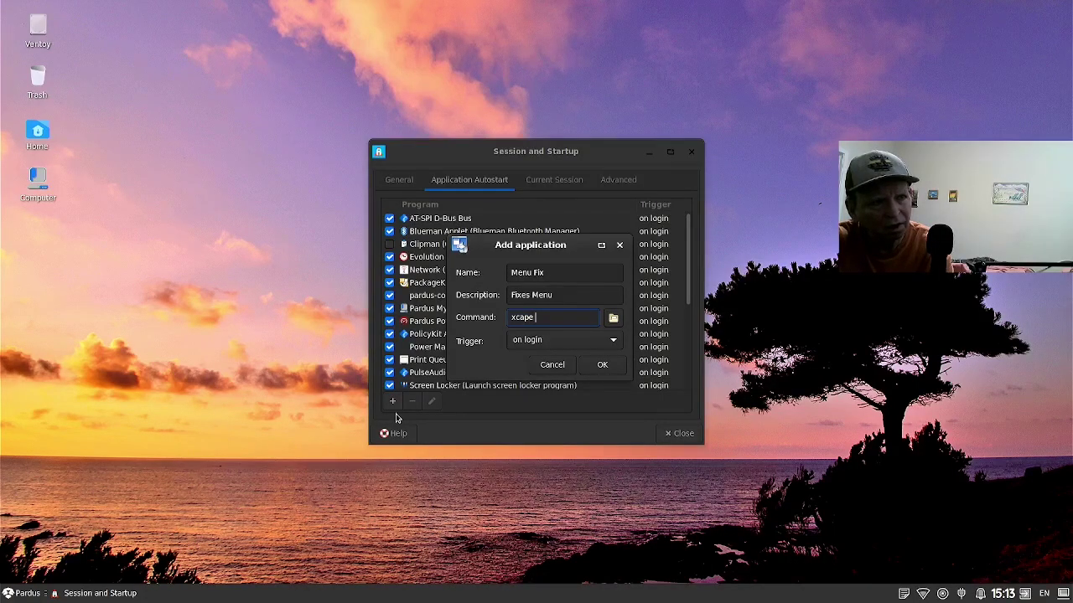
pyautogui.write('-e')
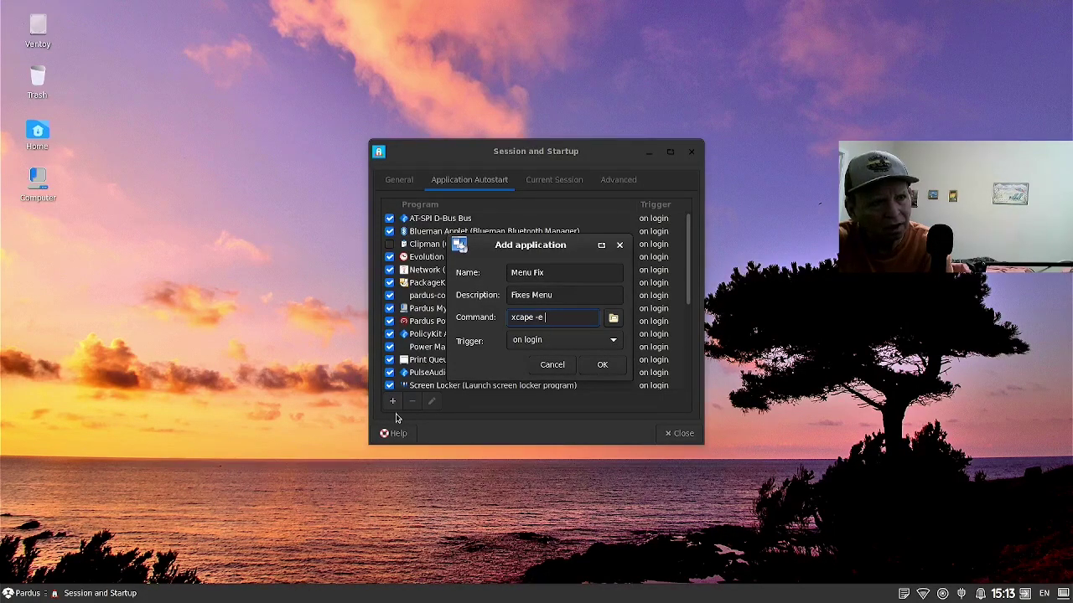
pyautogui.write(" 'Super_L=")
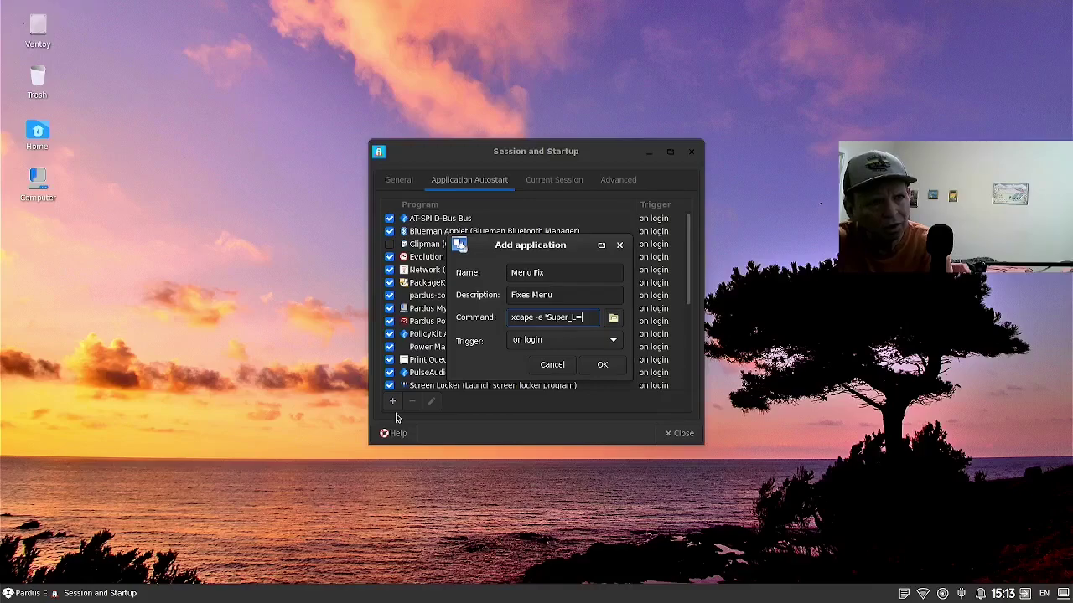
pyautogui.write('Super')
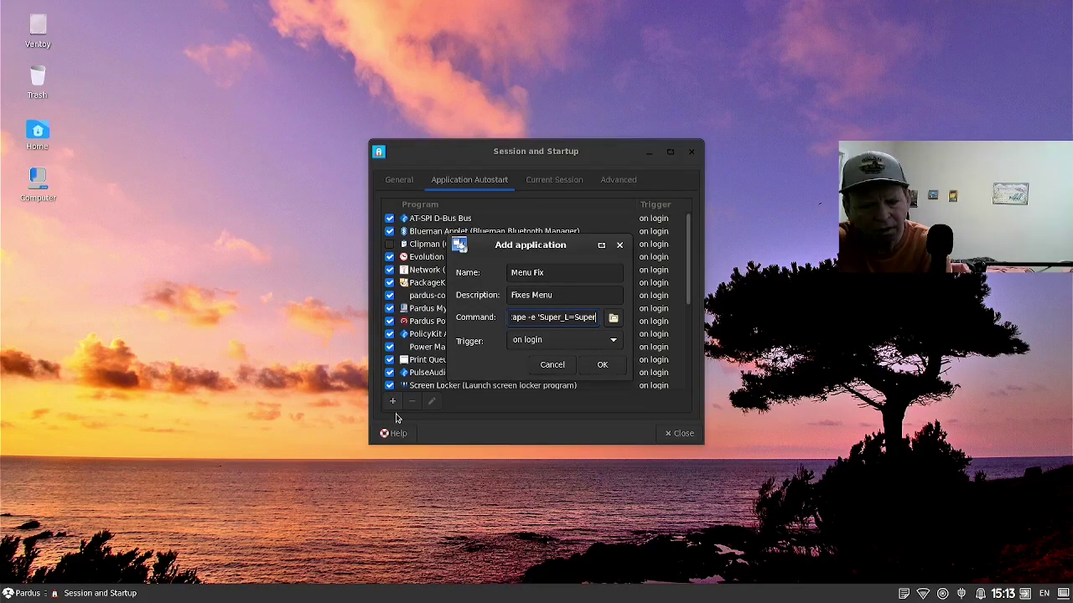
pyautogui.write('_')
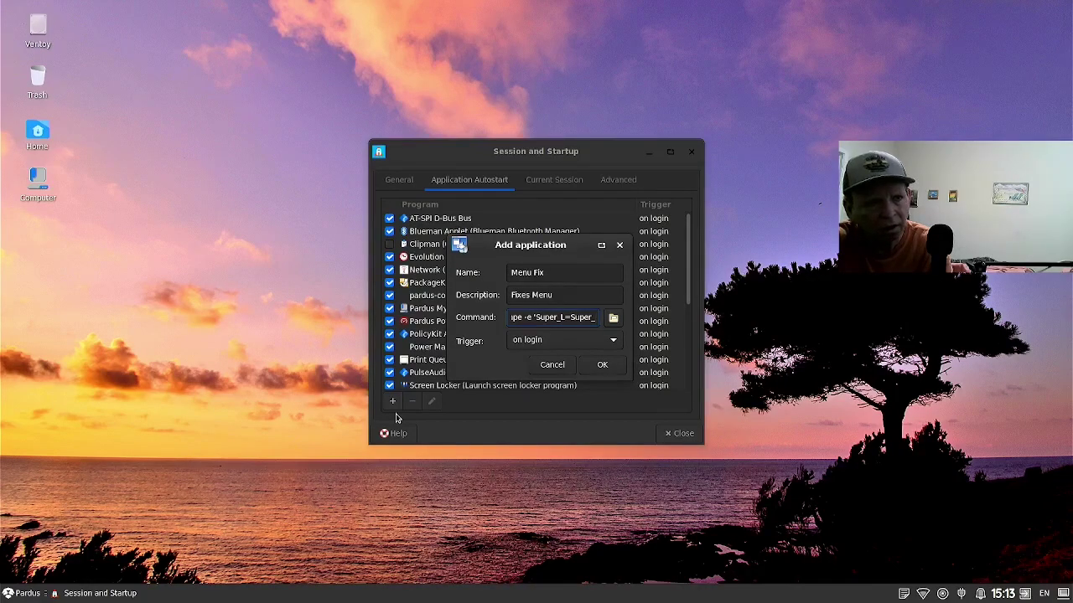
pyautogui.write('L')
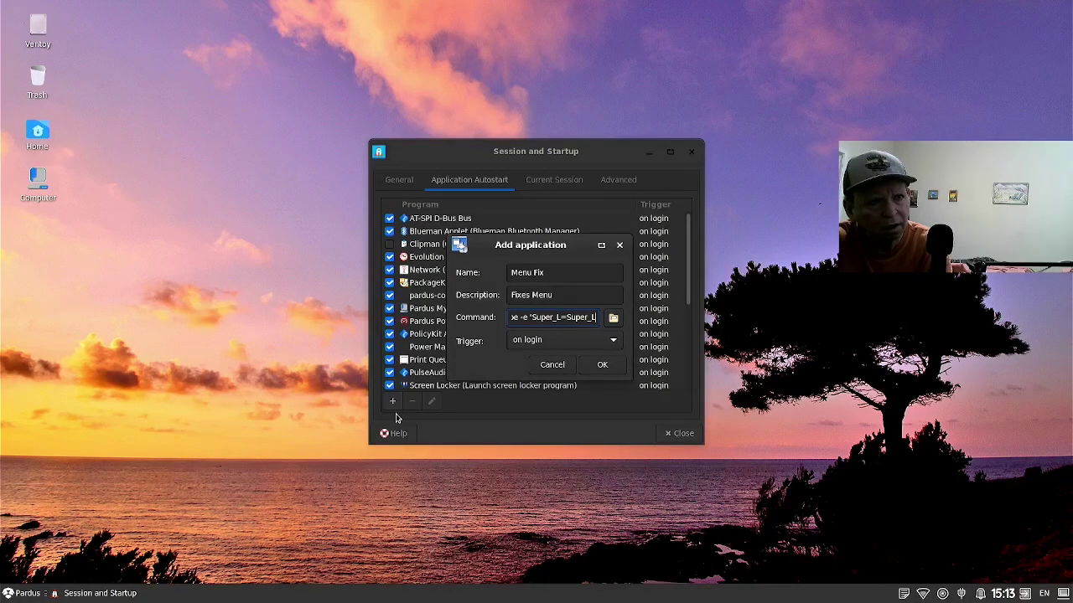
pyautogui.write('|c')
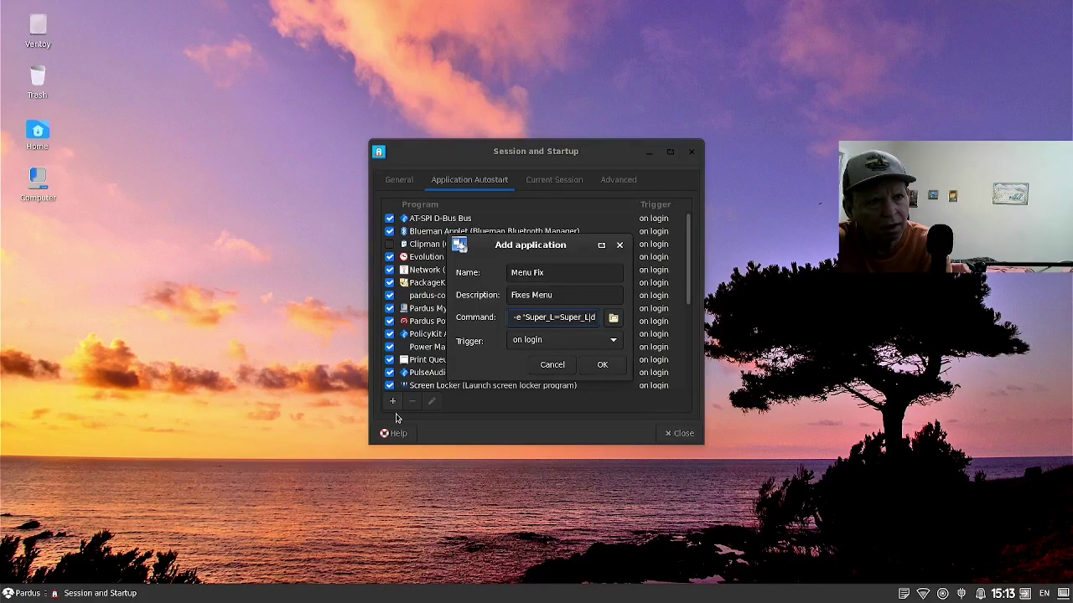
# Save the Menu Fix entry and scroll through the Application Autostart list.
pyautogui.press('Return')
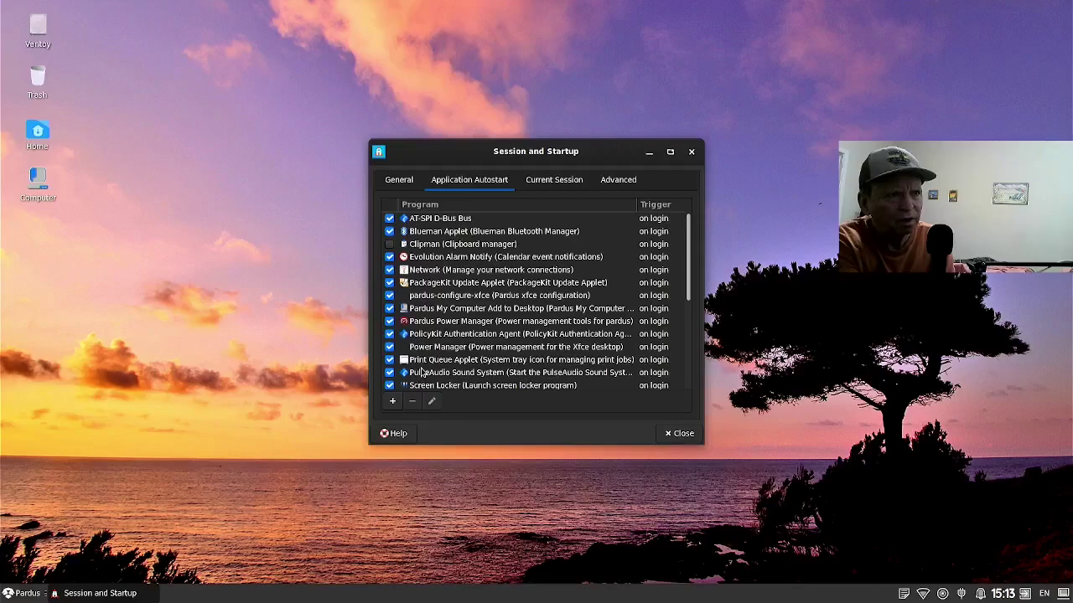
pyautogui.moveTo(423, 358)
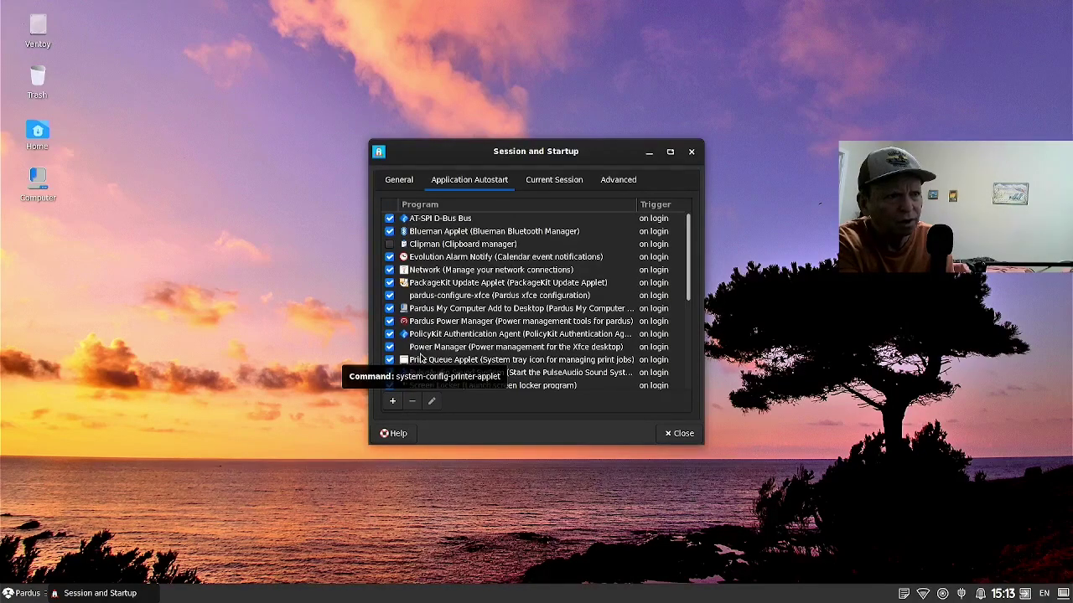
pyautogui.scroll(-3, 422, 356)
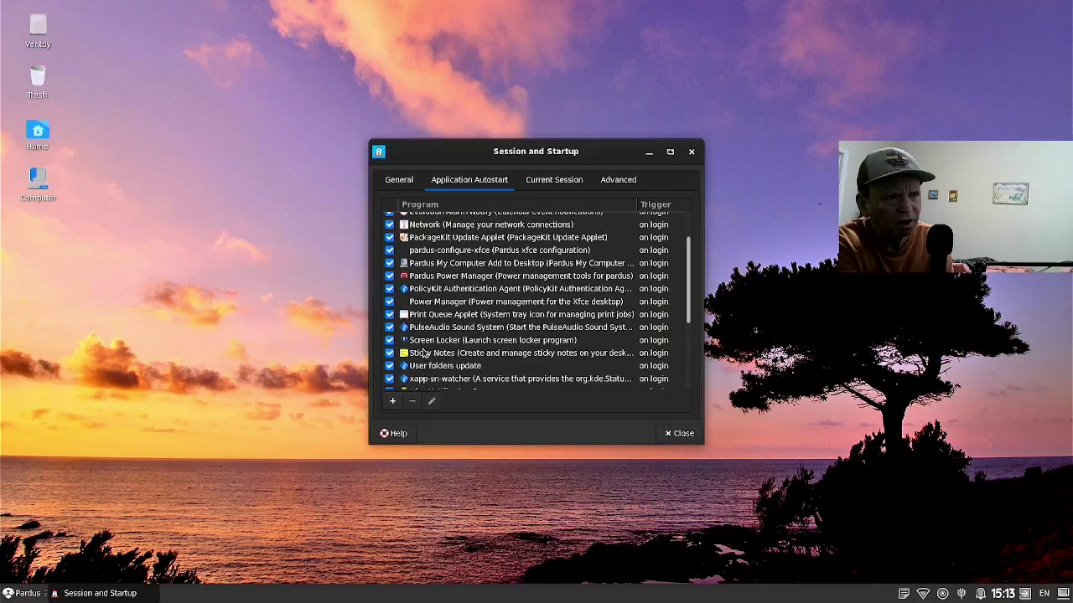
pyautogui.scroll(-5, 423, 356)
pyautogui.scroll(1, 426, 361)
pyautogui.scroll(-1, 427, 364)
pyautogui.scroll(1, 429, 365)
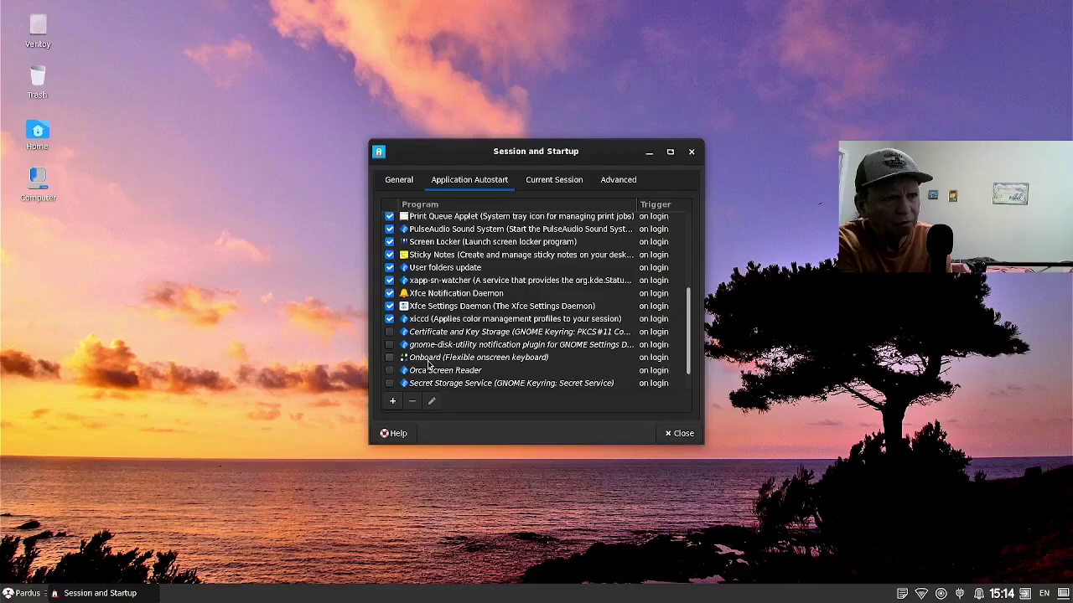
pyautogui.scroll(1, 427, 364)
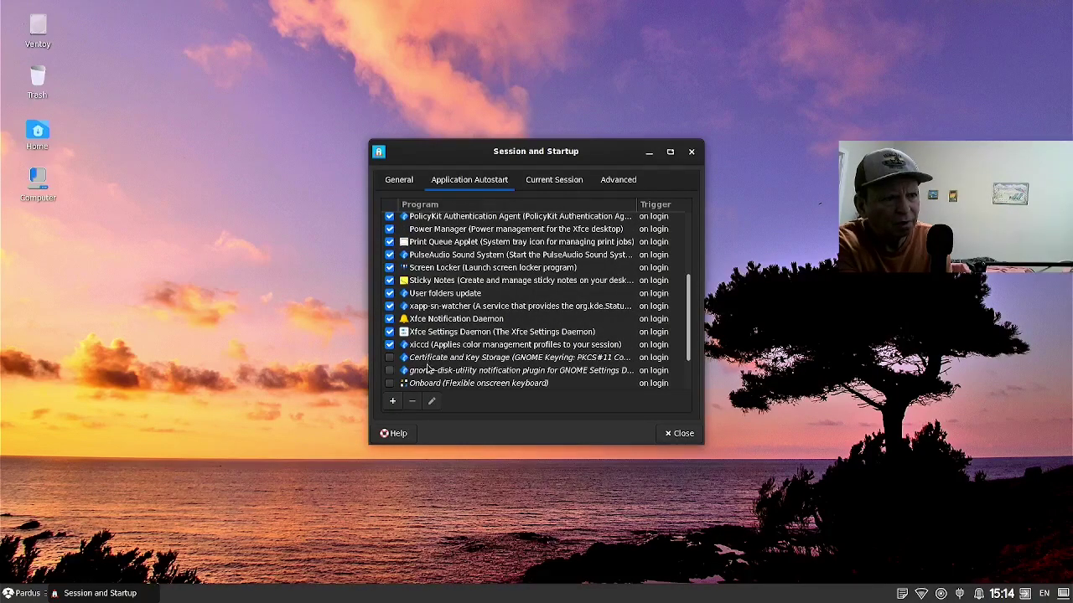
# Select the new Menu Fix entry at the end of the autostart list.
pyautogui.click(429, 370)
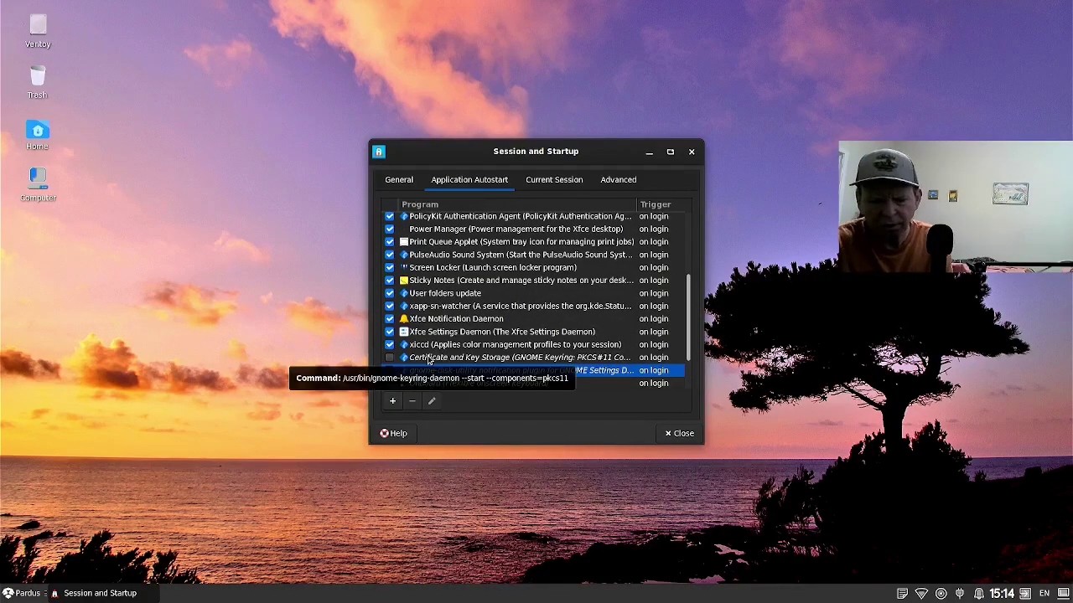
pyautogui.press('Down')
pyautogui.press('Down')
pyautogui.press('Down')
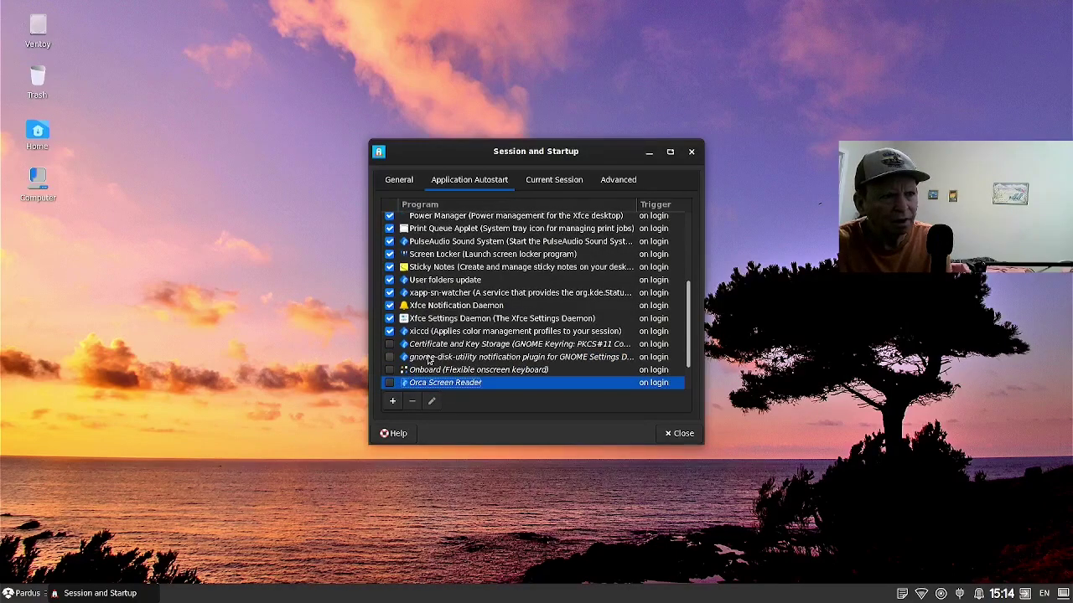
pyautogui.press('Down')
pyautogui.press('Down')
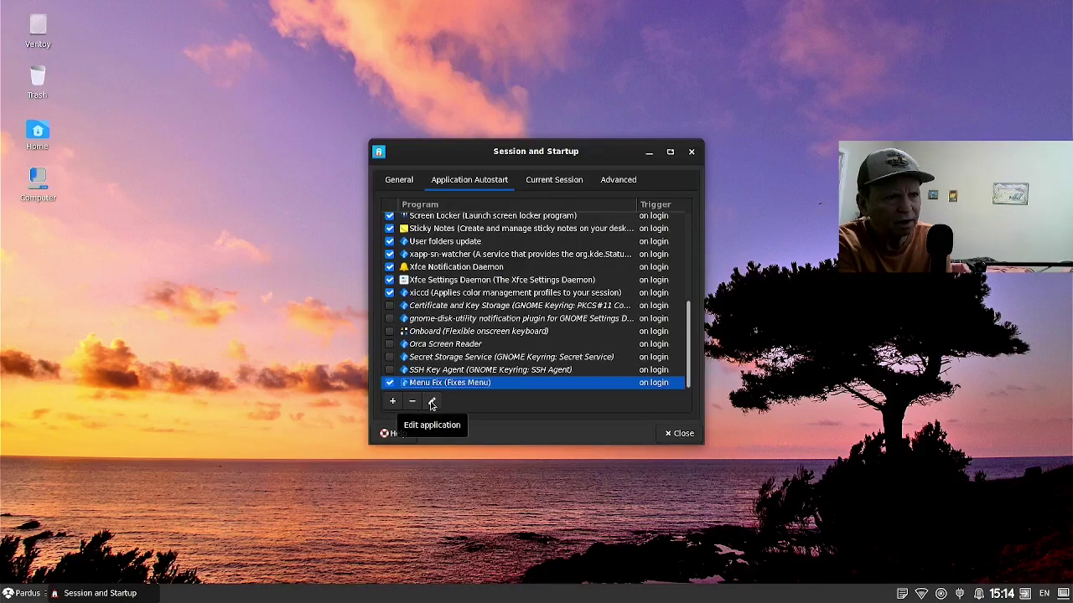
# Fix the Menu Fix autostart command to read xcape -e 'Super_L=Super_L|d' with its closing apostrophe.
pyautogui.click(432, 403)
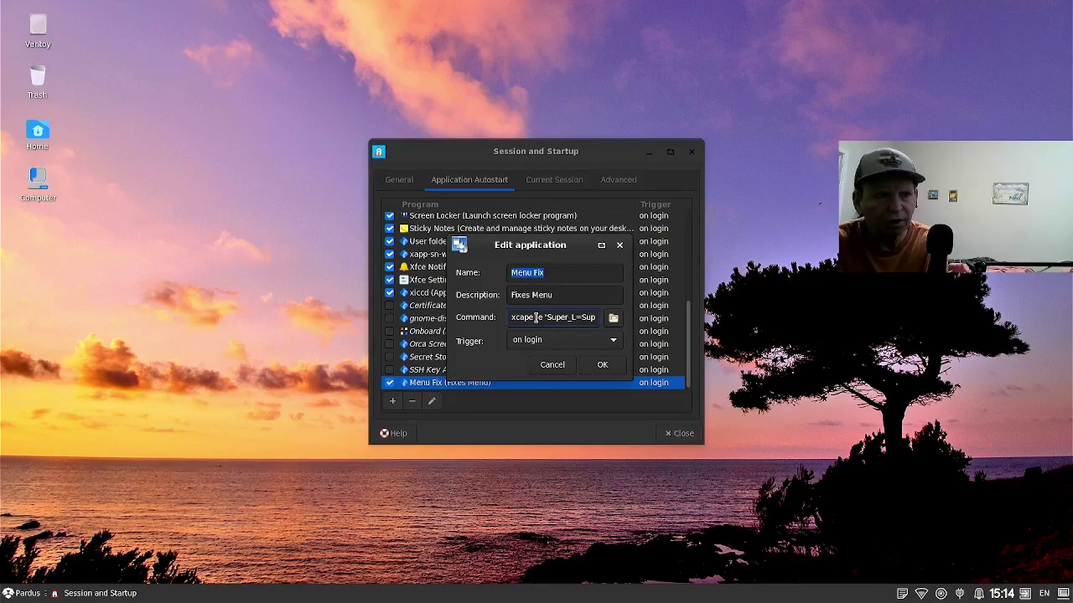
pyautogui.click(536, 317)
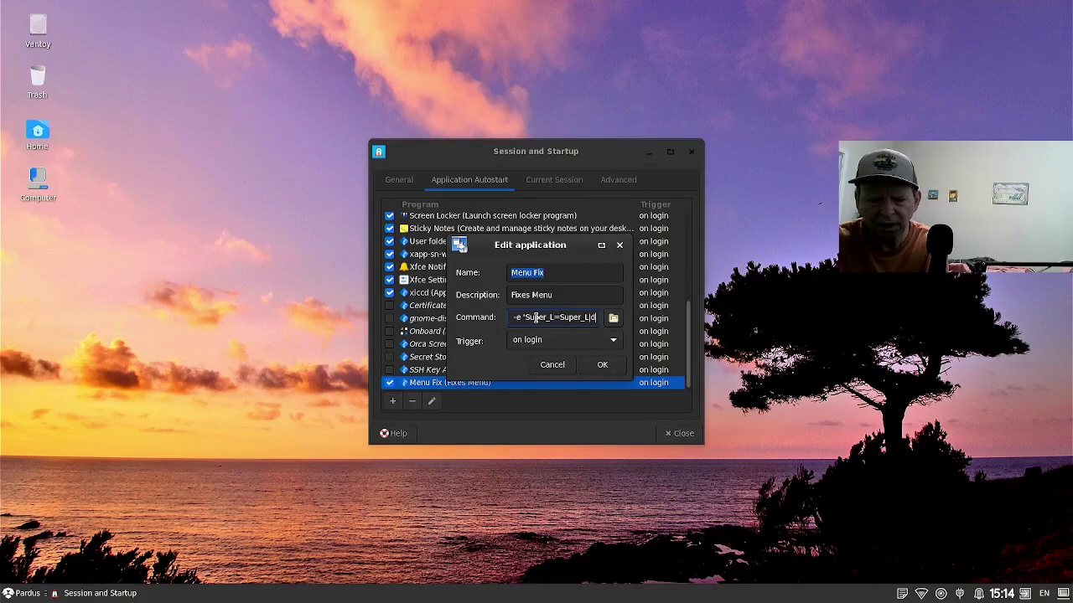
pyautogui.write("'")
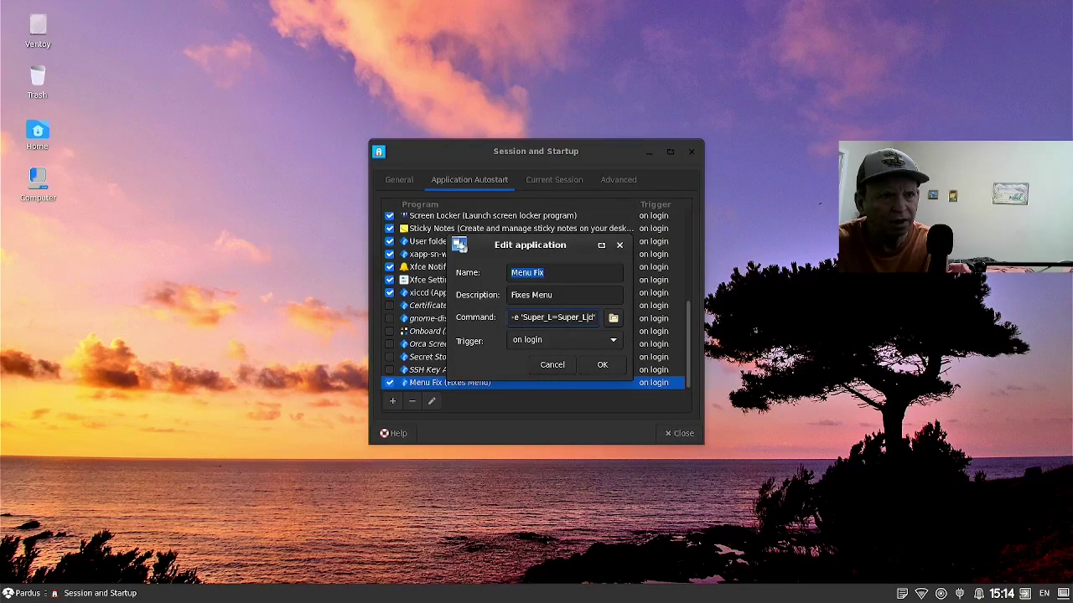
pyautogui.press('Return')
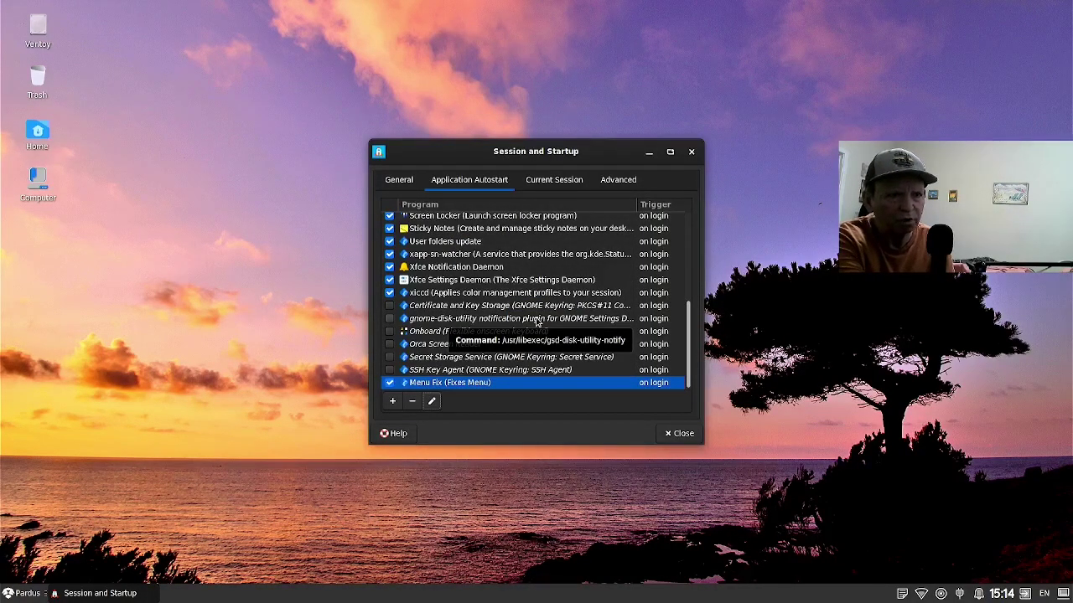
# Close Session and Startup and bring up a new Xfce Terminal window.
pyautogui.click(672, 435)
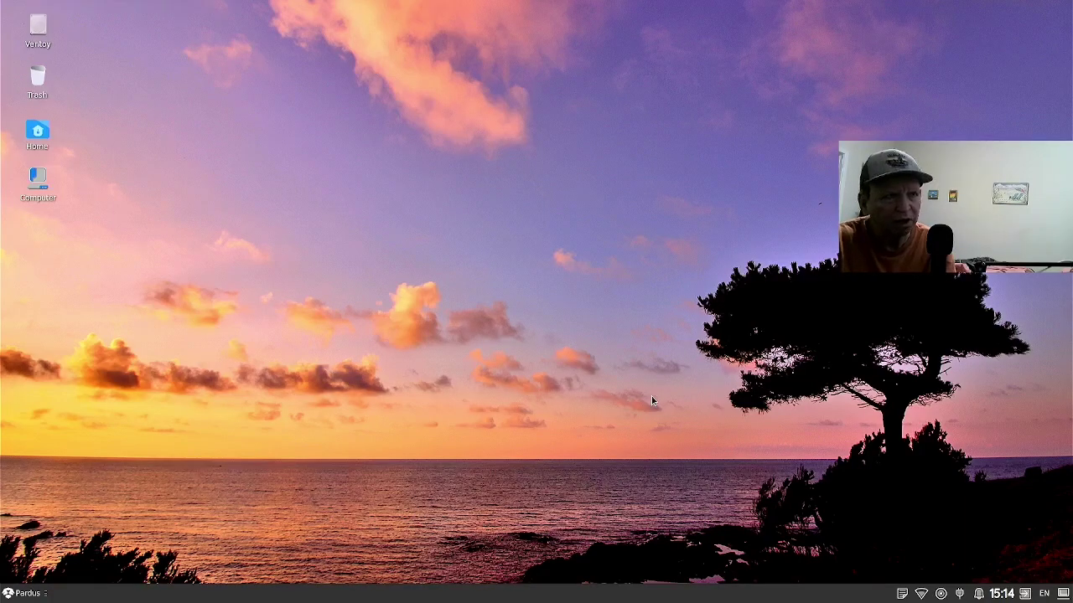
pyautogui.hotkey('ctrl', 'alt', 't')
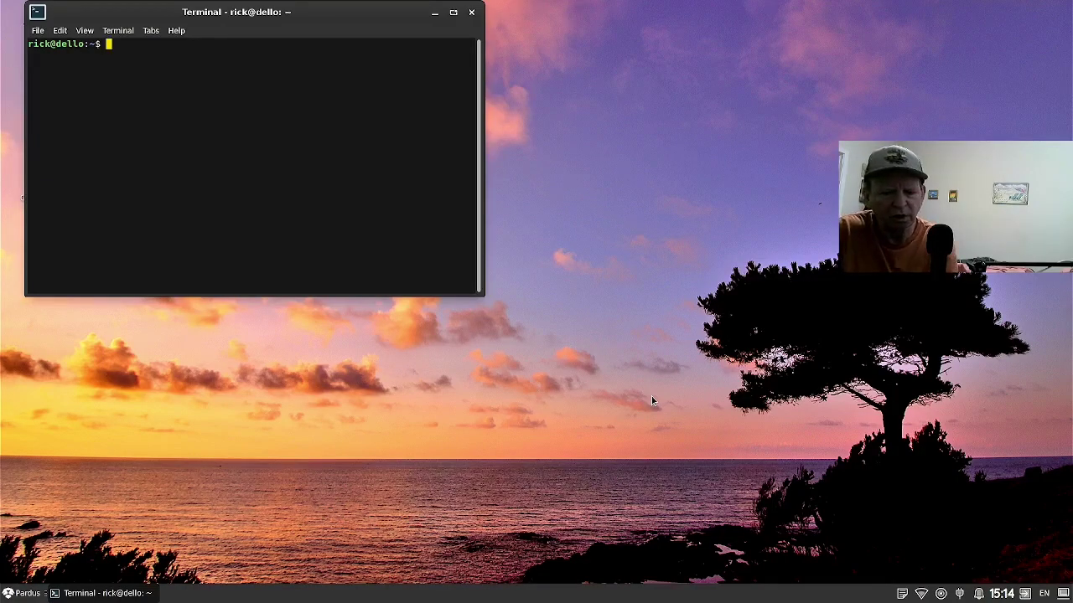
# Run sudo apt update with the administrator password, which reports 117 upgradable packages.
pyautogui.write('sudo apt update')
pyautogui.press('Return')
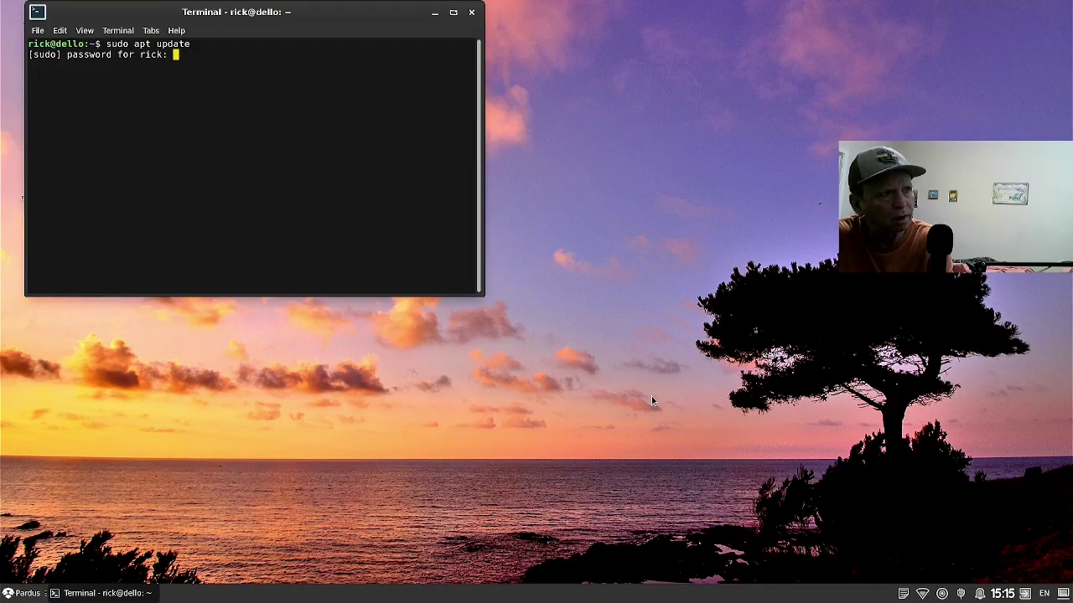
pyautogui.press('Return')
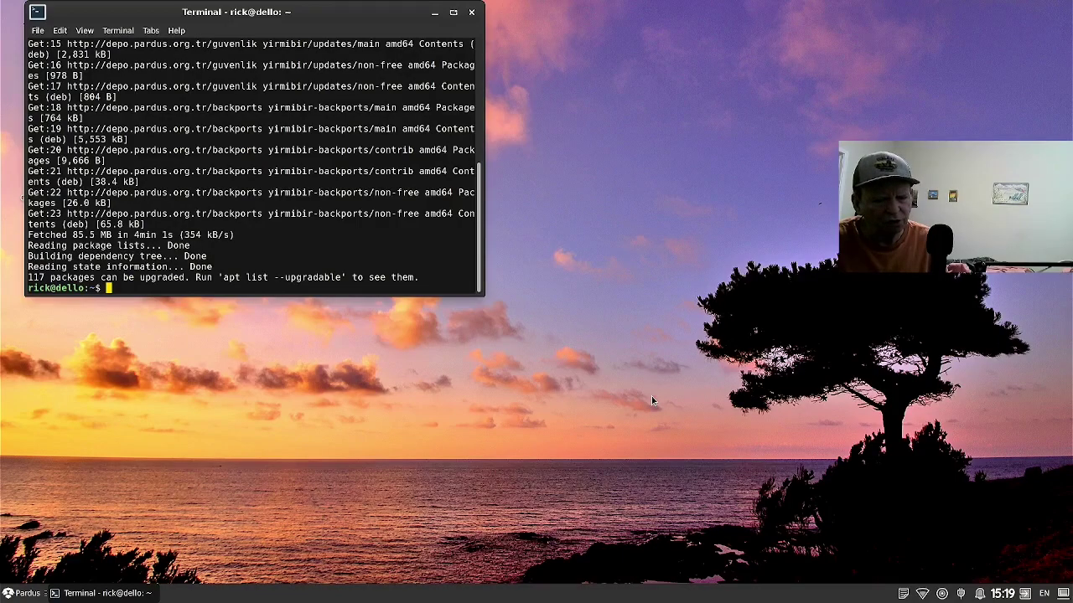
# Launch Pardus Software Center from the applications menu, opening on its Store page.
pyautogui.press('super')
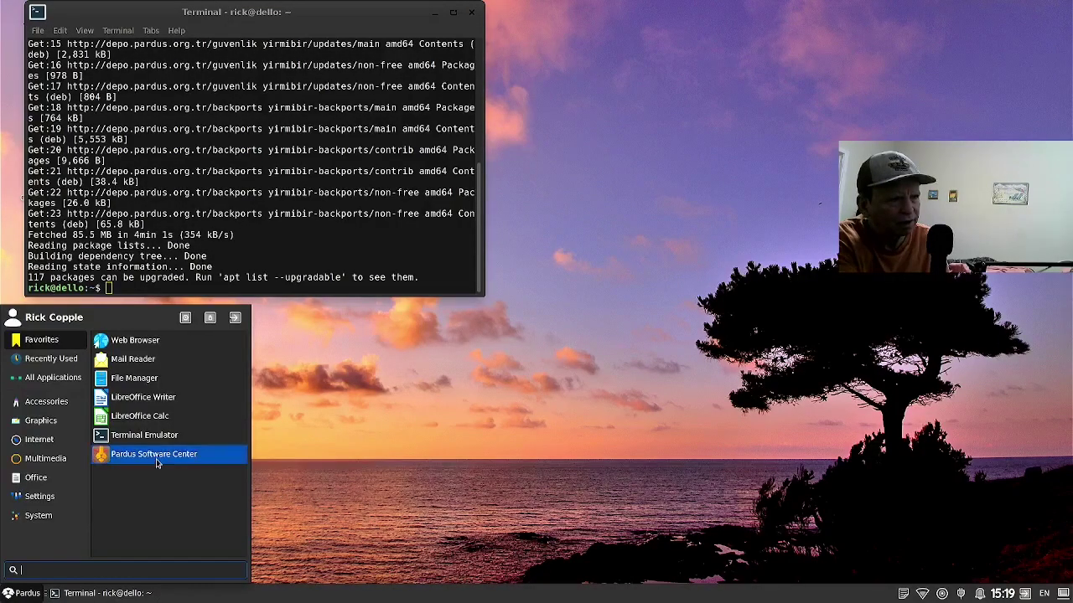
pyautogui.click(148, 457)
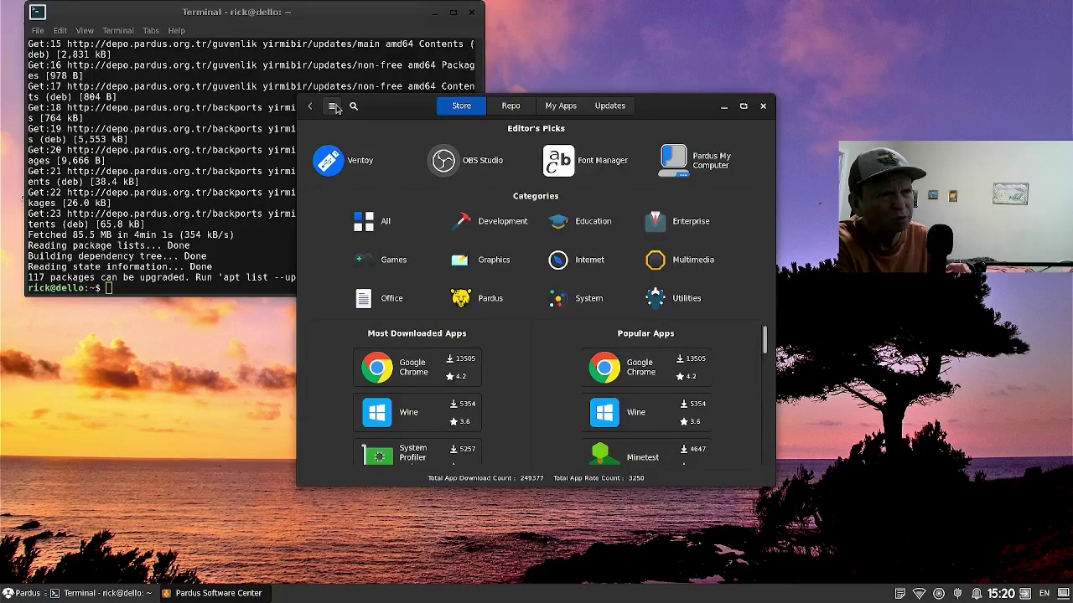
pyautogui.click(333, 106)
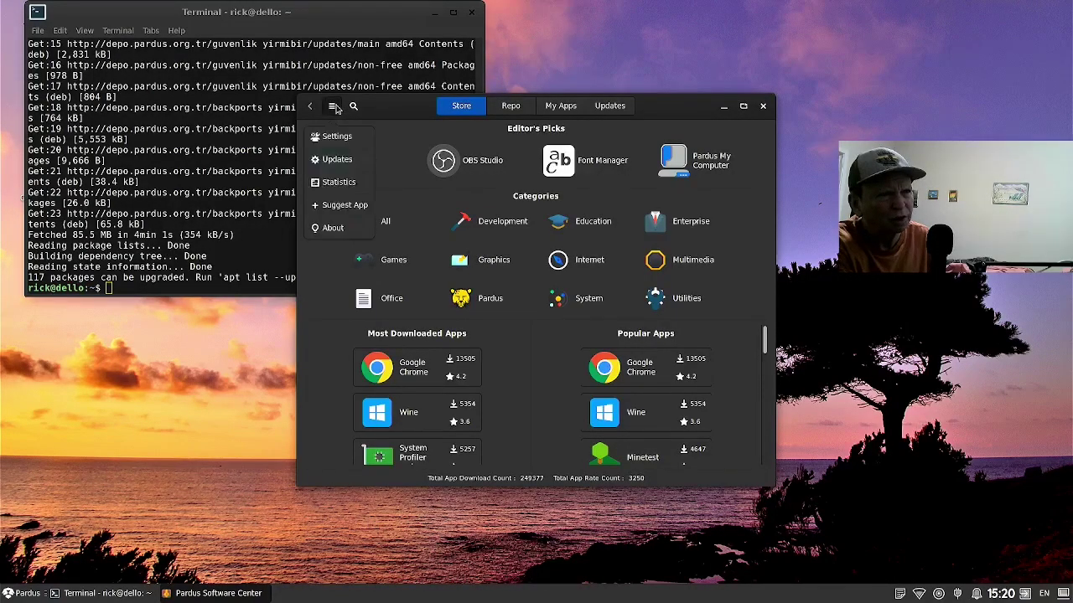
pyautogui.click(333, 228)
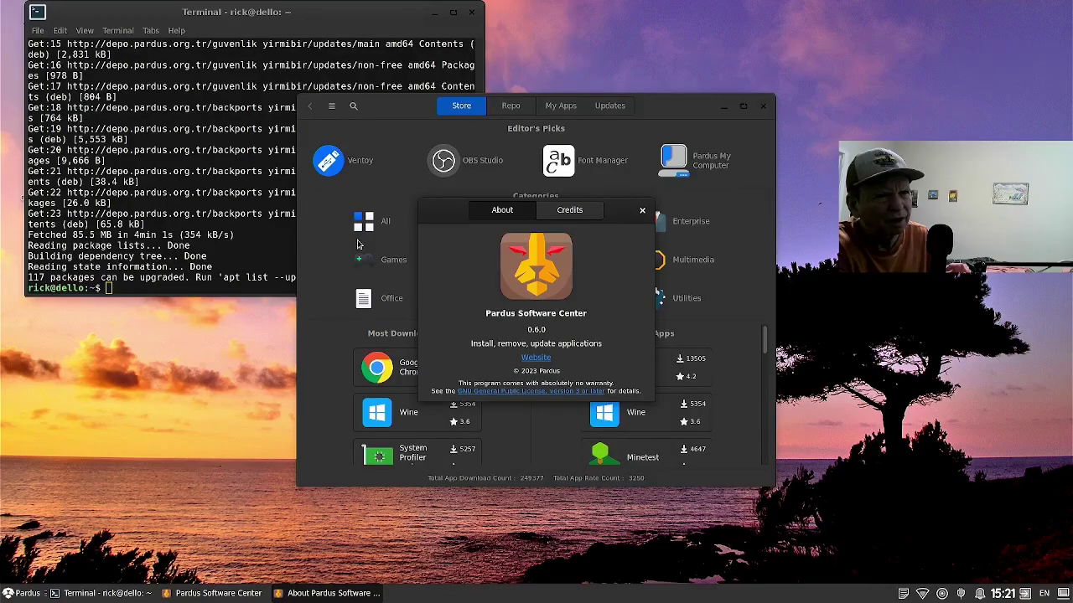
pyautogui.click(548, 219)
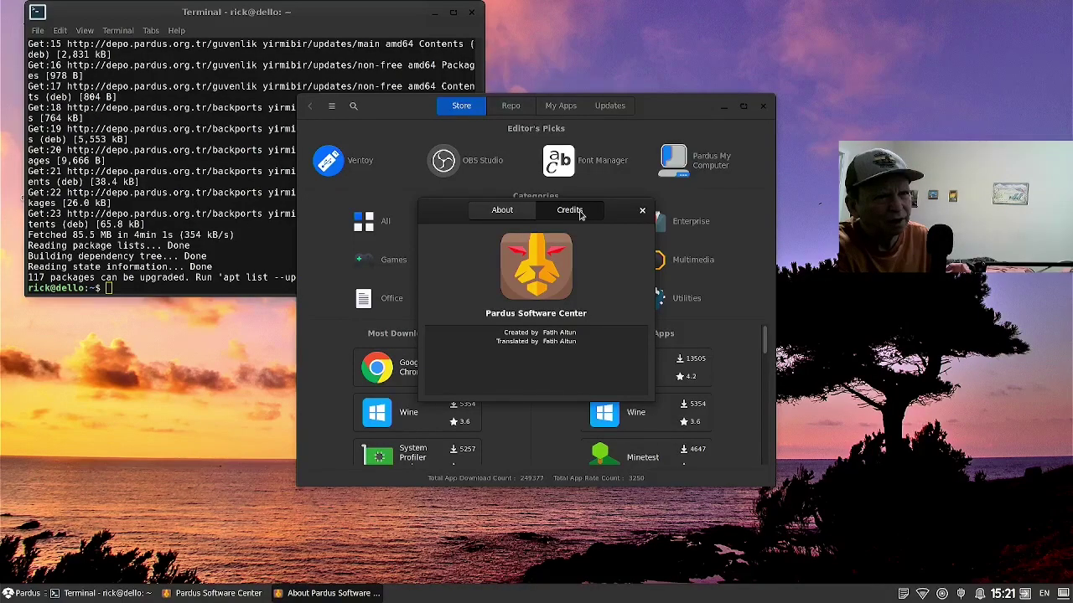
pyautogui.click(641, 211)
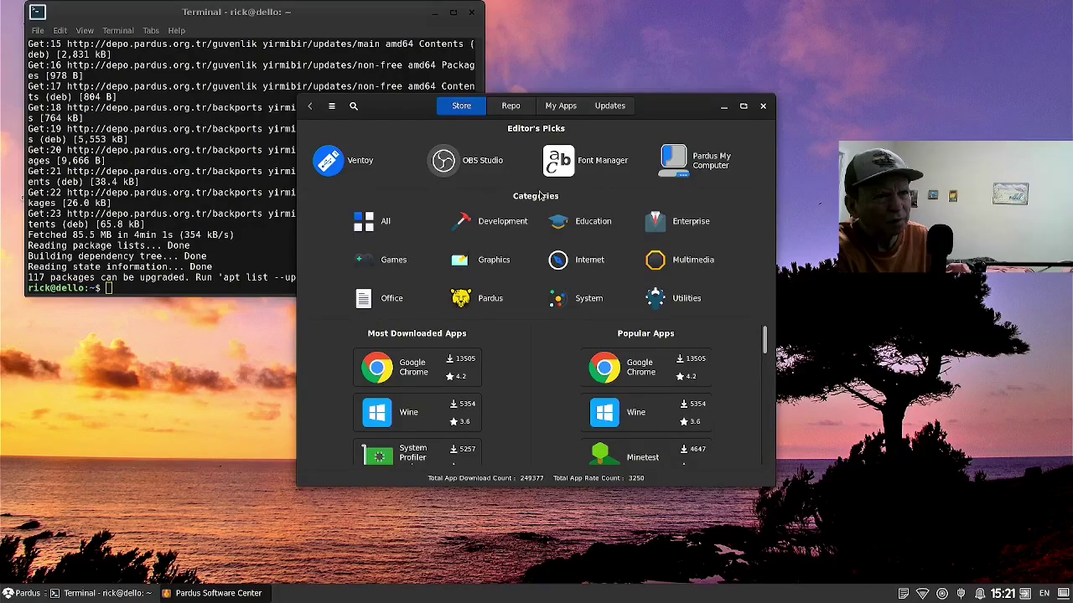
# Show the Updates page listing 117 upgradable packages and a 485.4 MB download.
pyautogui.click(605, 108)
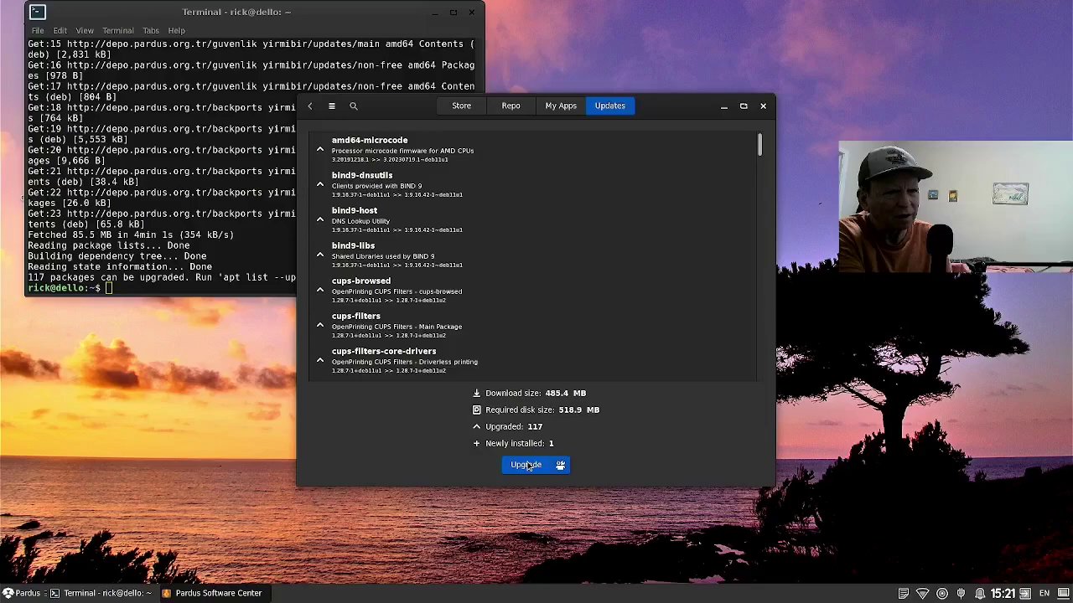
# Upgrade all listed packages, authorizing the upgrade with the administrator password.
pyautogui.click(528, 466)
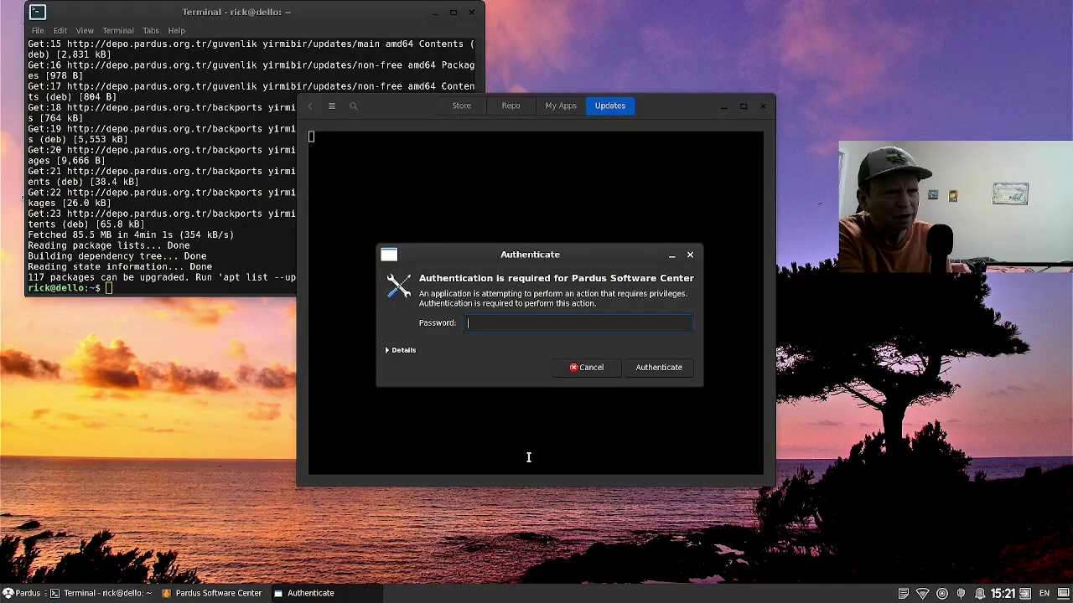
pyautogui.write('•')
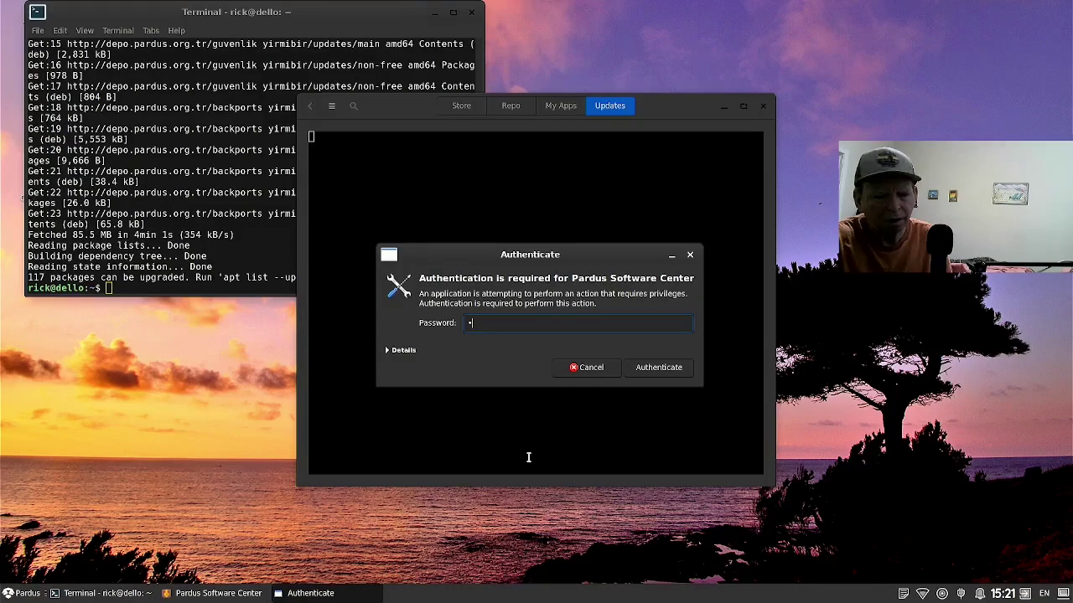
pyautogui.write('•')
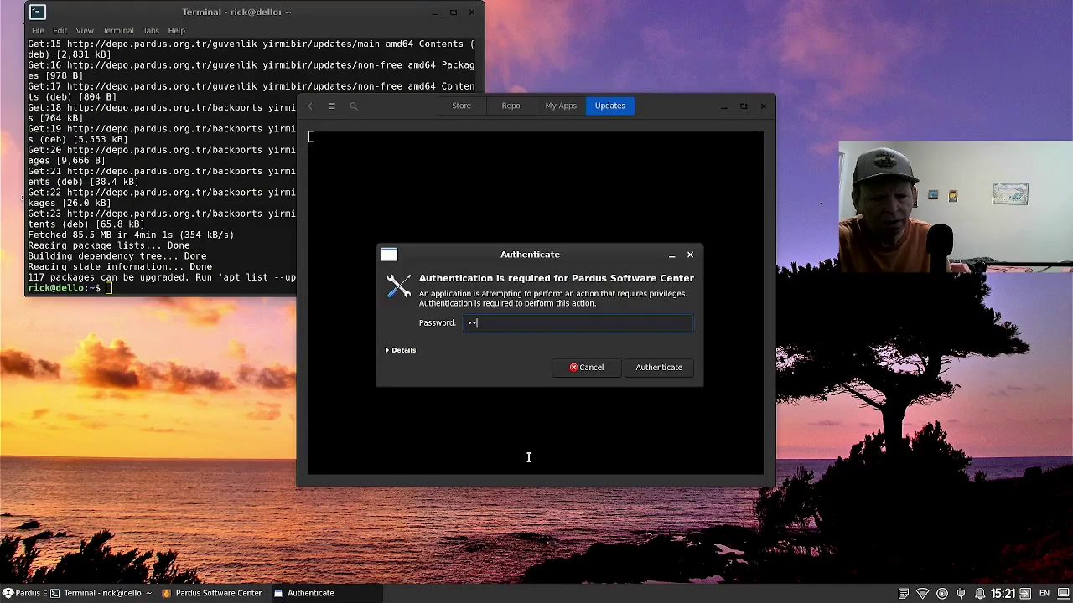
pyautogui.write('••')
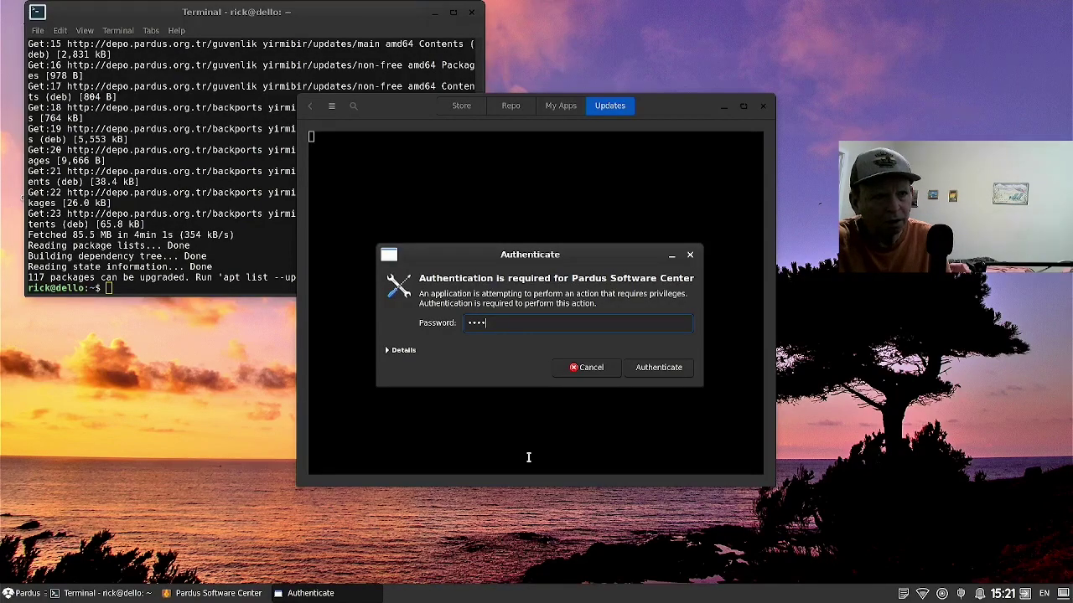
pyautogui.write('•')
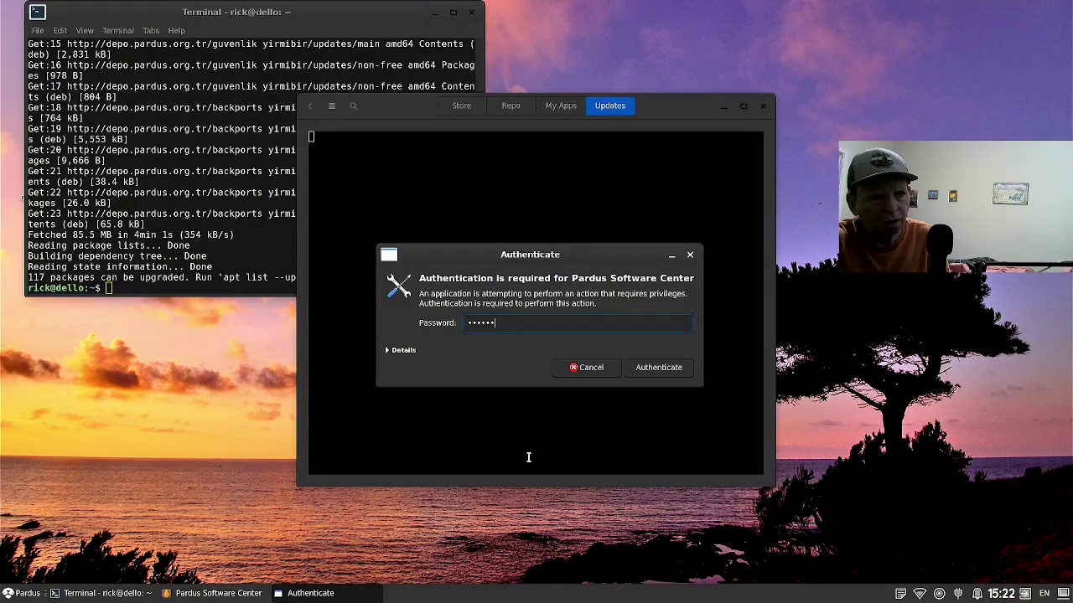
pyautogui.press('Return')
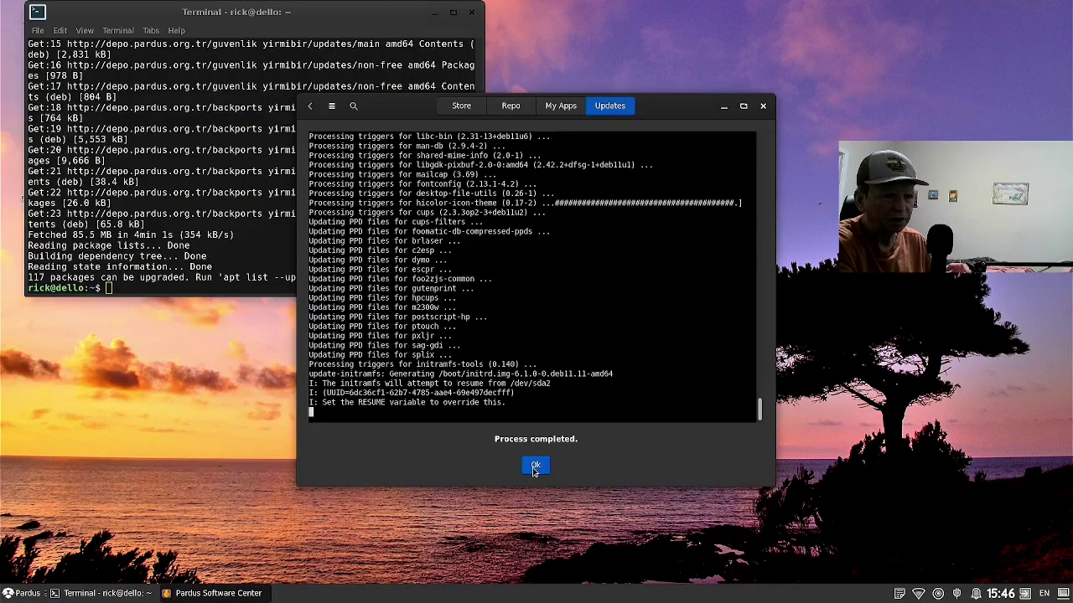
# Dismiss the upgrade-finished notice and close Pardus Software Center.
pyautogui.click(534, 466)
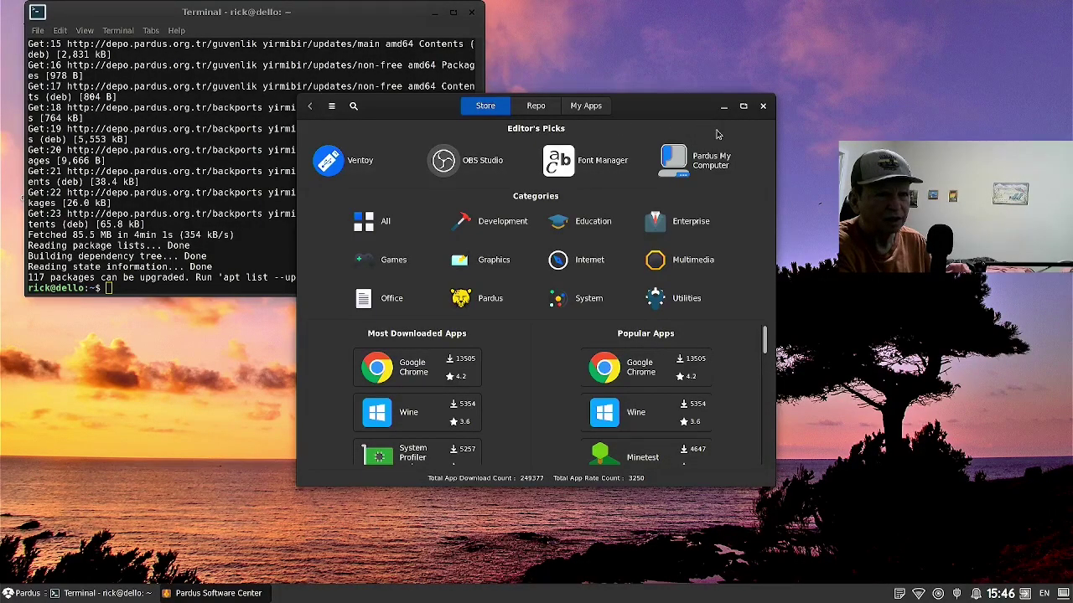
pyautogui.click(762, 107)
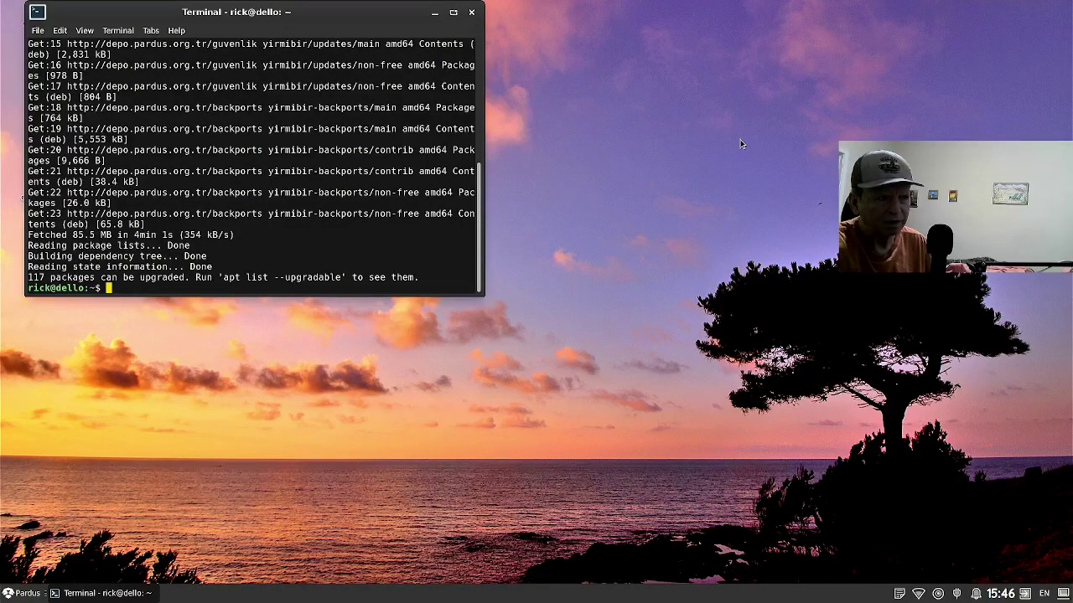
pyautogui.hotkey('alt', 'F4')
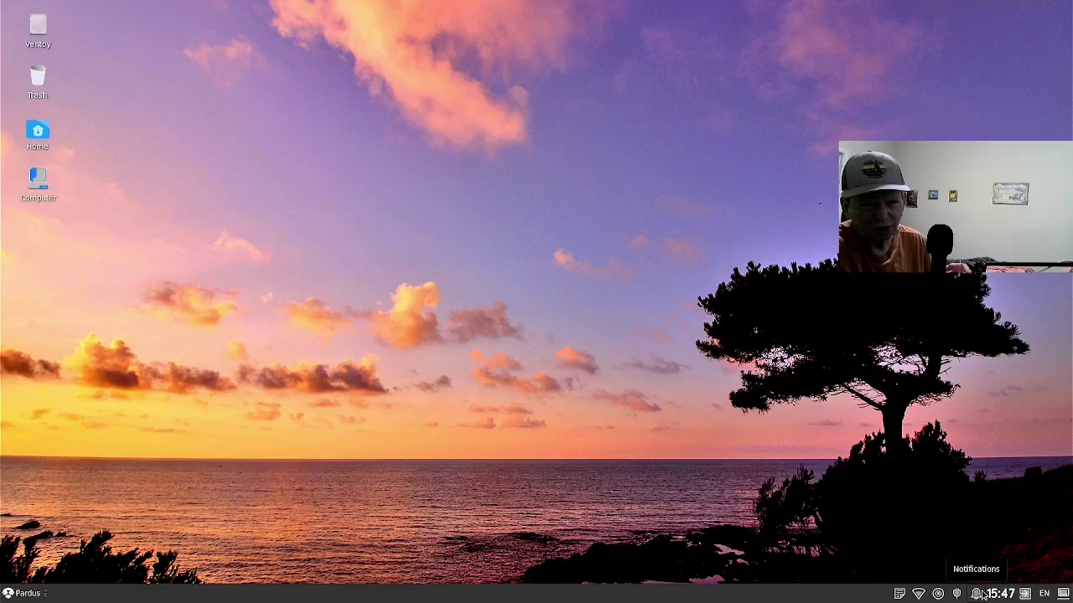
pyautogui.moveTo(991, 595)
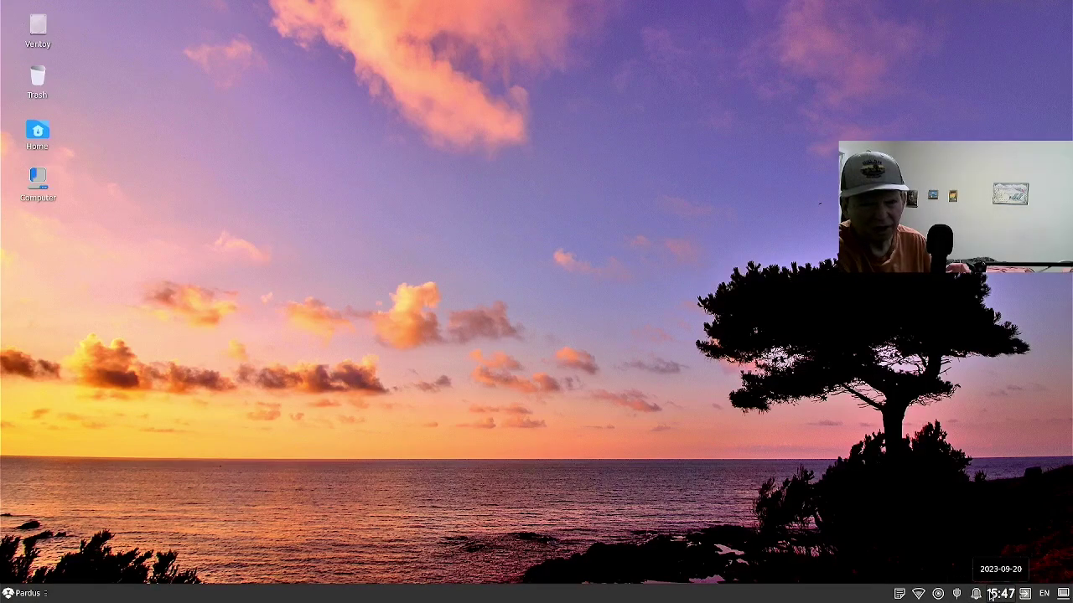
pyautogui.click(991, 594)
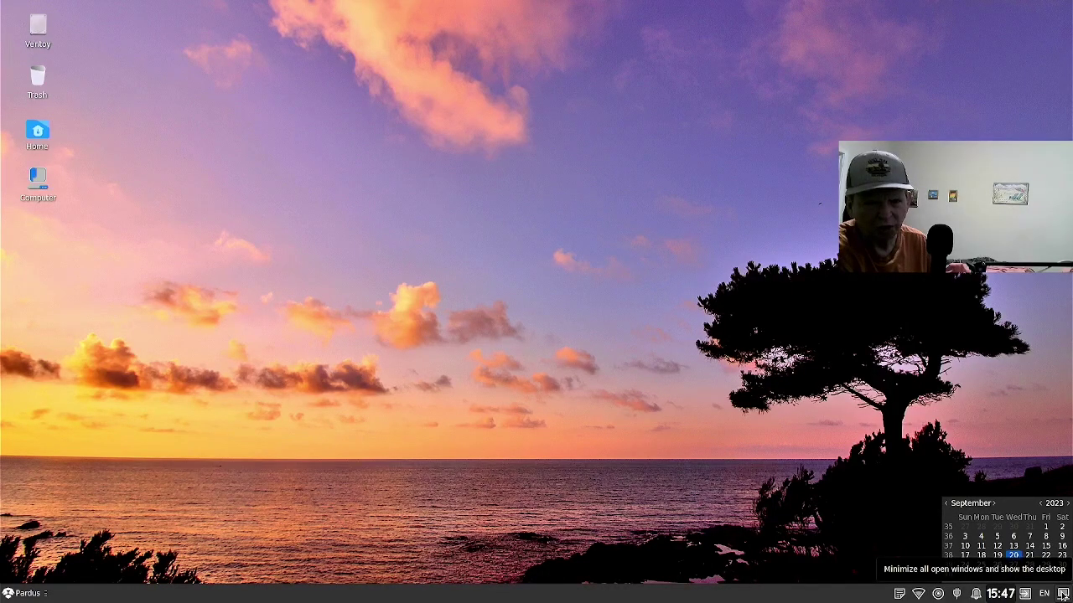
pyautogui.click(896, 558)
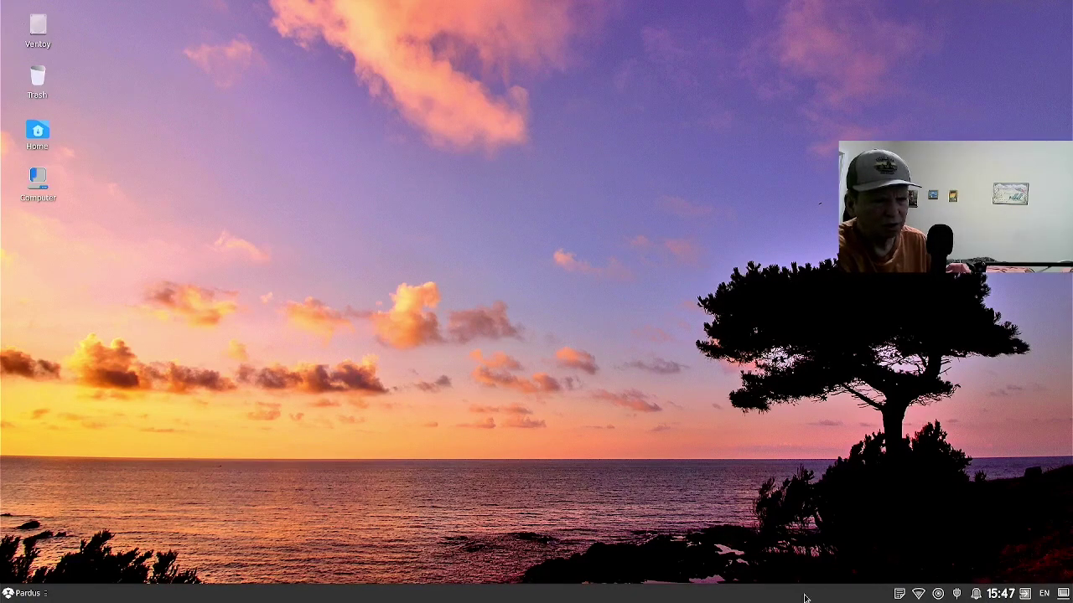